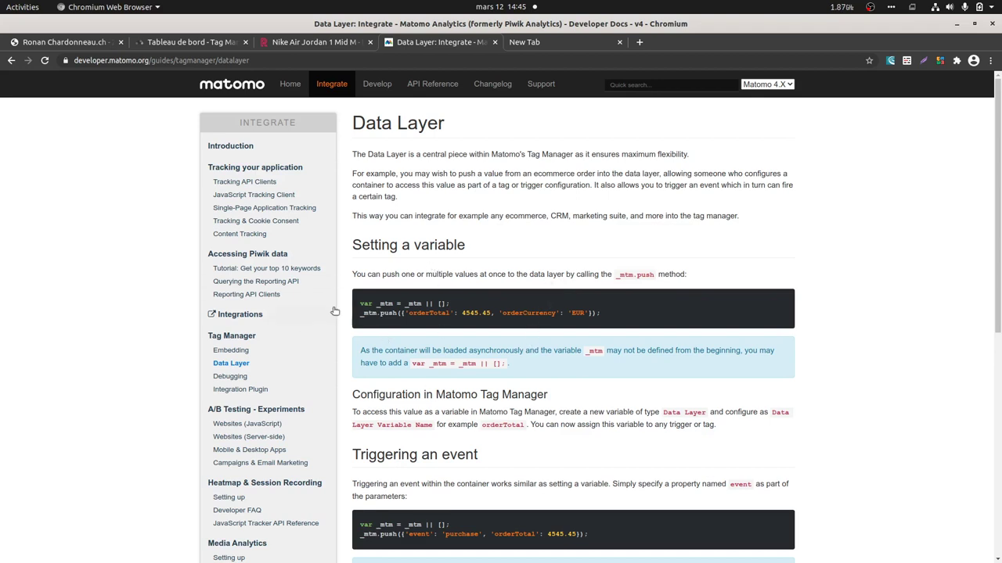
- Highlight the _mtm.push example in the Data Layer guide, then bring up the PriceRunner Nike Air Jordan page
{"action": "left_click_drag", "start_coordinate": [358, 305], "coordinate": [608, 314]}
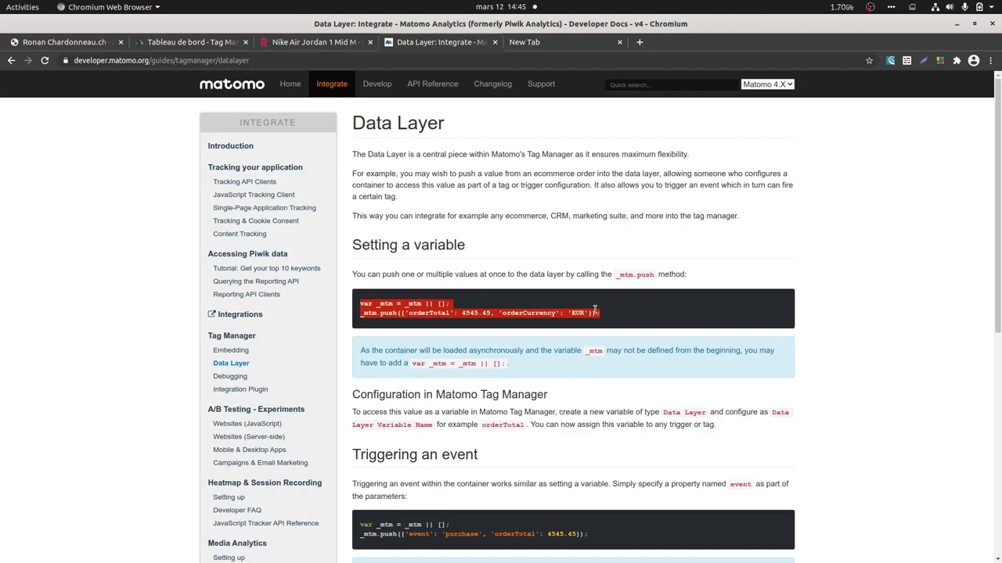
{"action": "left_click", "coordinate": [574, 250]}
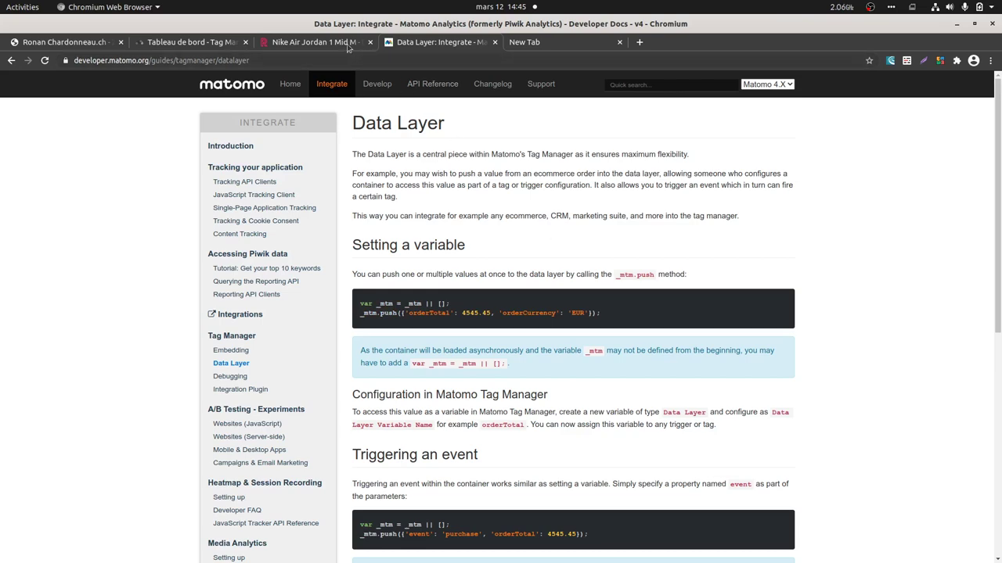
{"action": "left_click", "coordinate": [317, 42]}
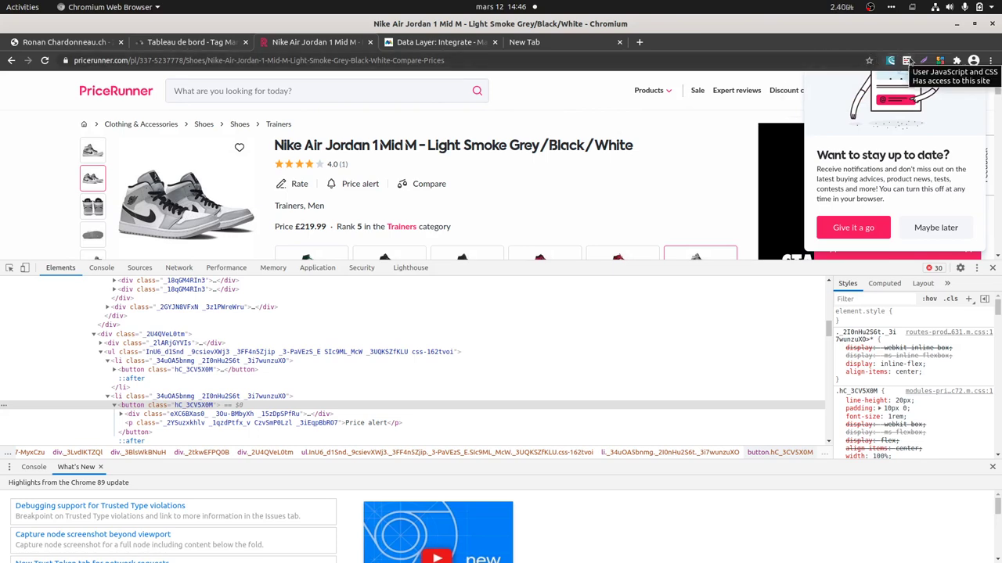
- Copy the Training container's install code, then bring up User JavaScript and CSS rules on PriceRunner
{"action": "left_click", "coordinate": [184, 44]}
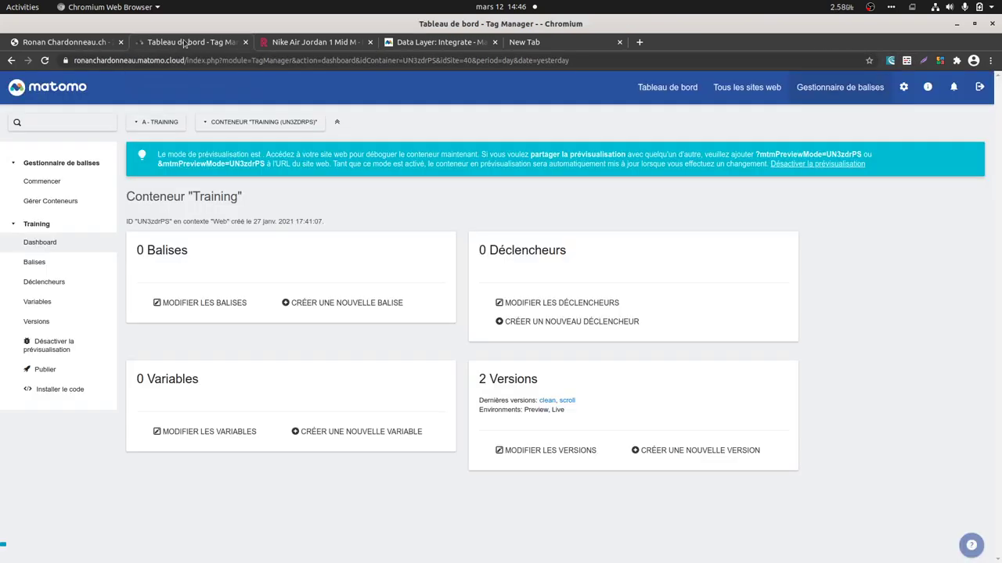
{"action": "left_click", "coordinate": [59, 390]}
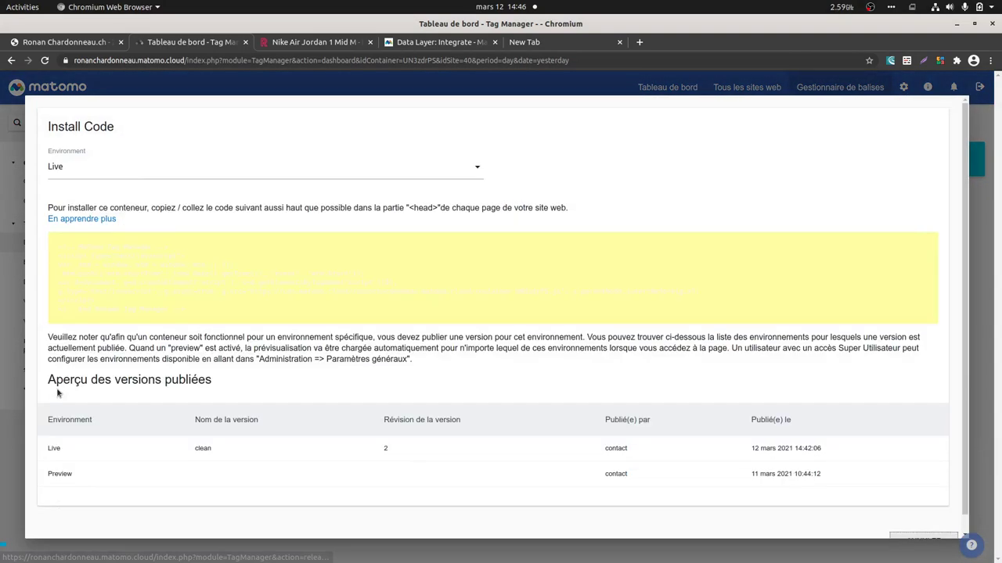
{"action": "left_click", "coordinate": [166, 272]}
{"action": "key", "text": "ctrl+c"}
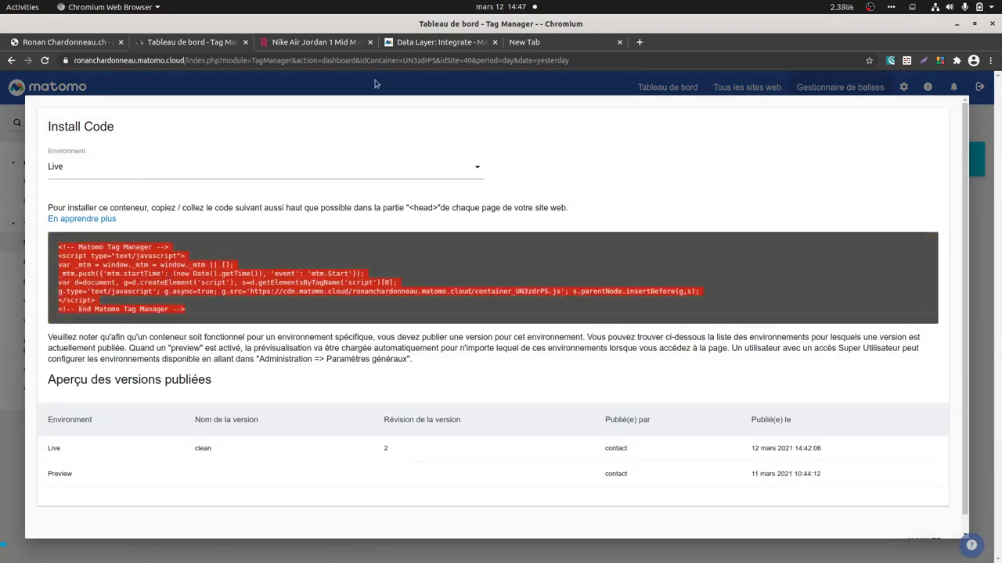
{"action": "left_click", "coordinate": [321, 42]}
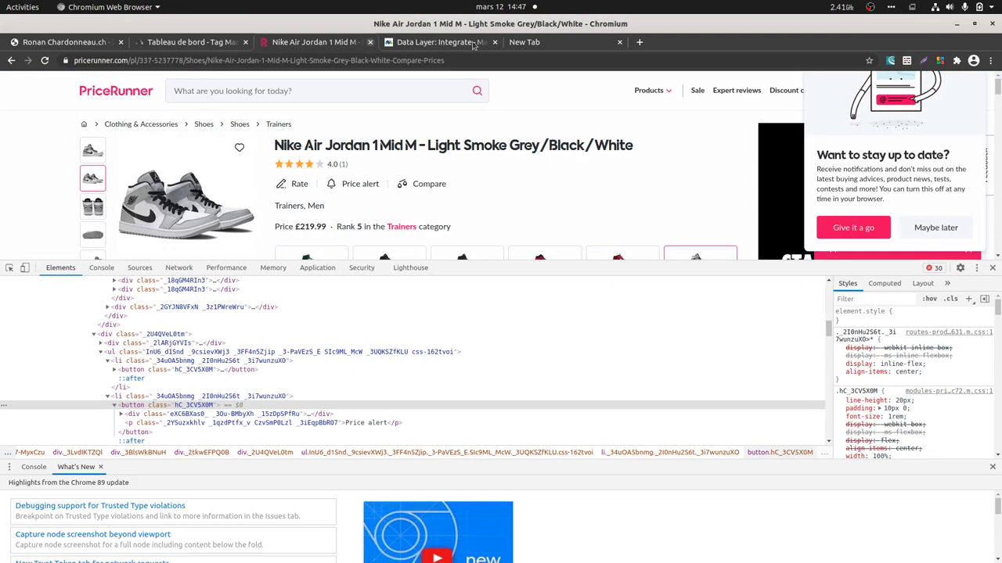
{"action": "left_click", "coordinate": [906, 60]}
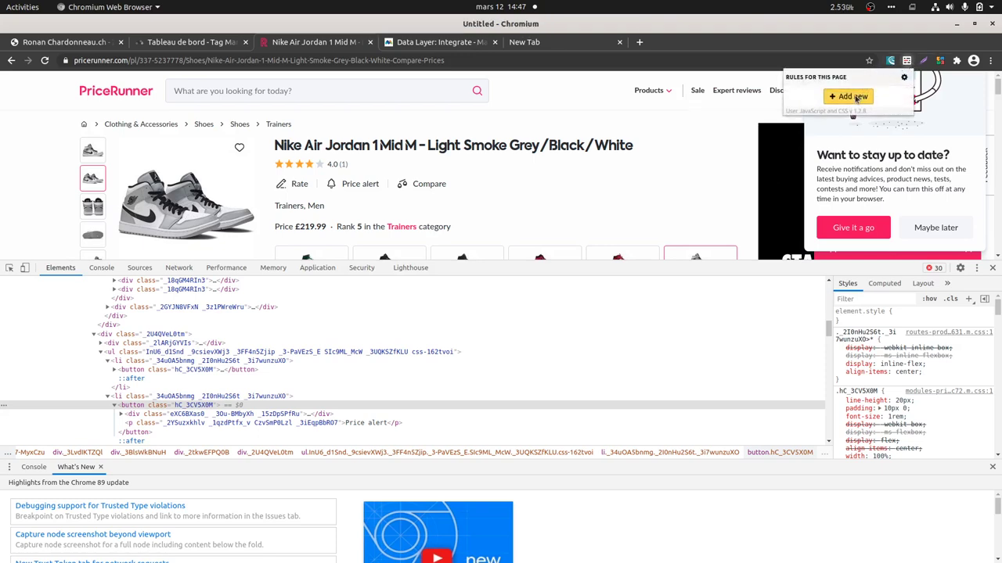
- Add a new pricerunner.com rule with the pasted container code, minus its comment and <script> lines
{"action": "left_click", "coordinate": [852, 97]}
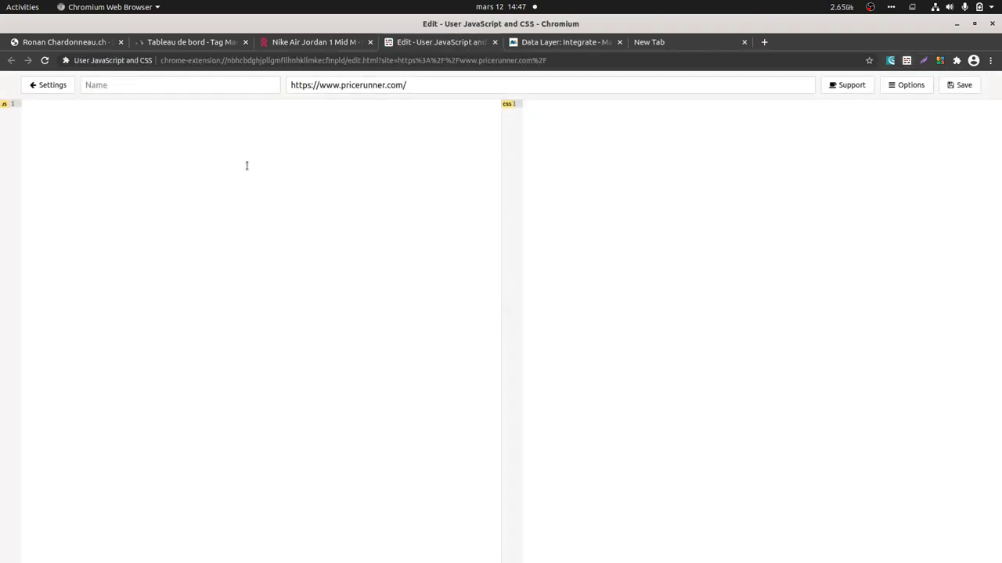
{"action": "key", "text": "ctrl+v"}
{"action": "left_click_drag", "start_coordinate": [149, 112], "coordinate": [6, 86]}
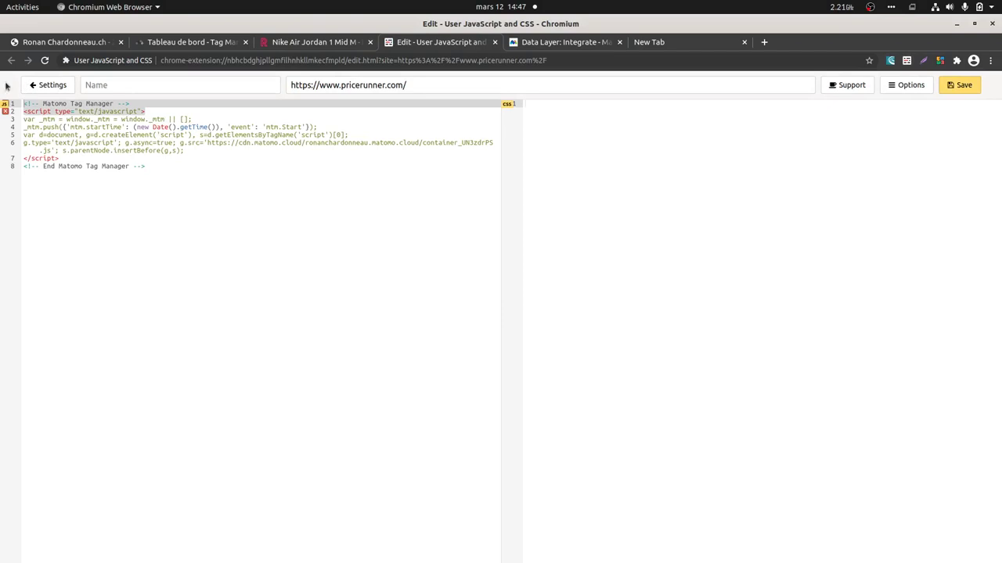
{"action": "key", "text": "BackSpace"}
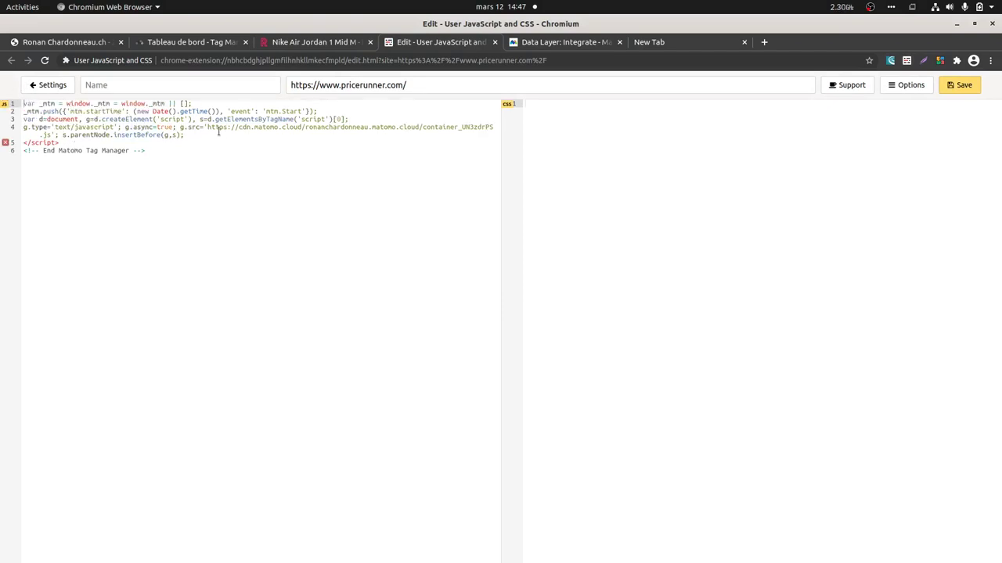
{"action": "left_click_drag", "start_coordinate": [220, 135], "coordinate": [230, 162]}
{"action": "key", "text": "BackSpace"}
- Name the rule mtm, save it, and return to the PriceRunner page
{"action": "left_click", "coordinate": [192, 83]}
{"action": "type", "text": "mtm"}
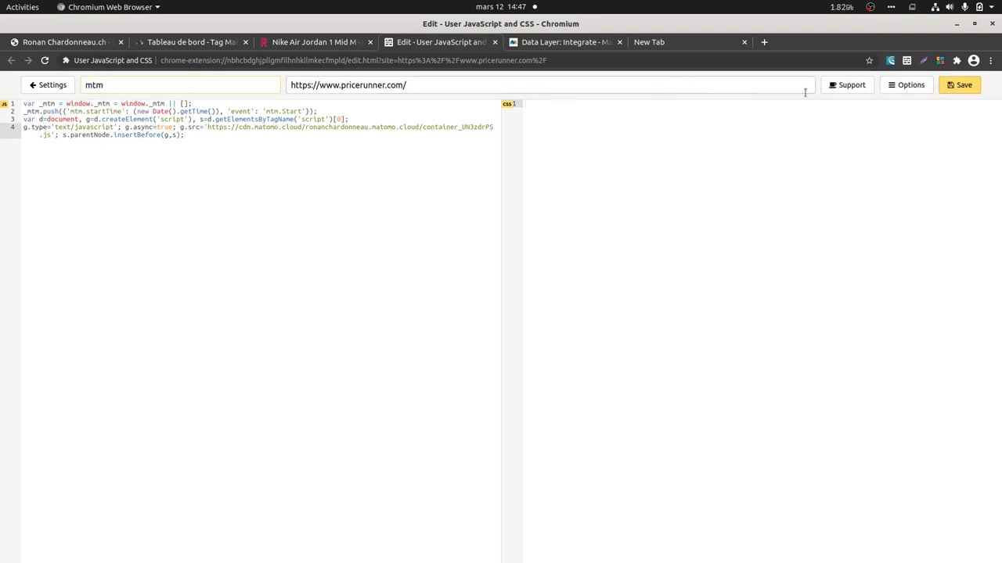
{"action": "left_click", "coordinate": [957, 87]}
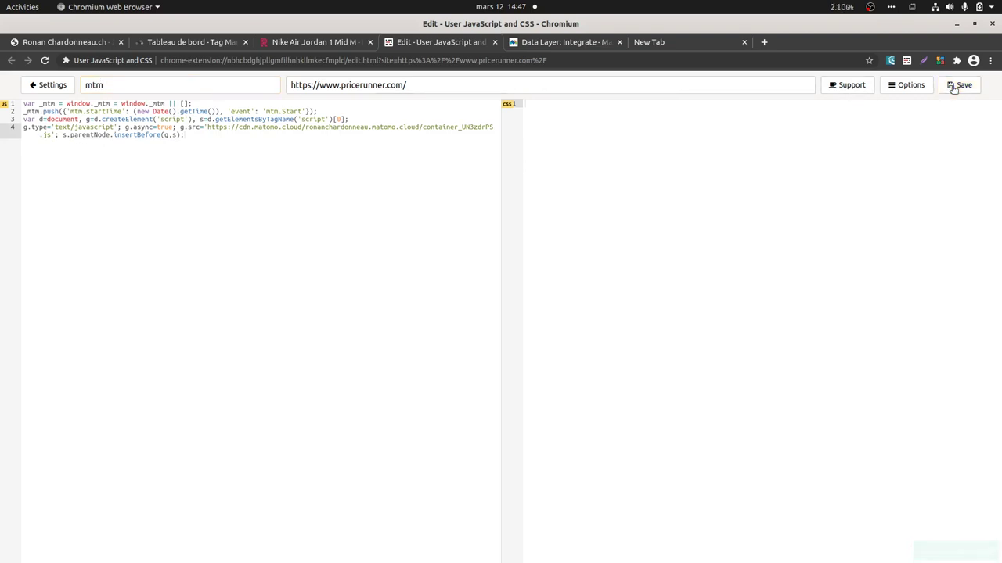
{"action": "left_click", "coordinate": [318, 43]}
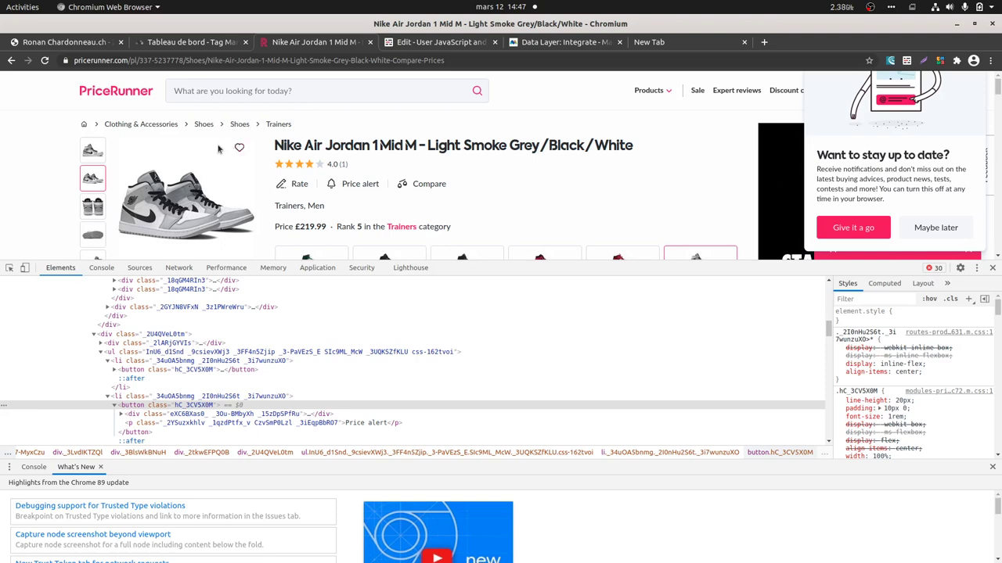
- Close Install Code and start a new tag of type Statistiques Matomo
{"action": "left_click", "coordinate": [192, 42]}
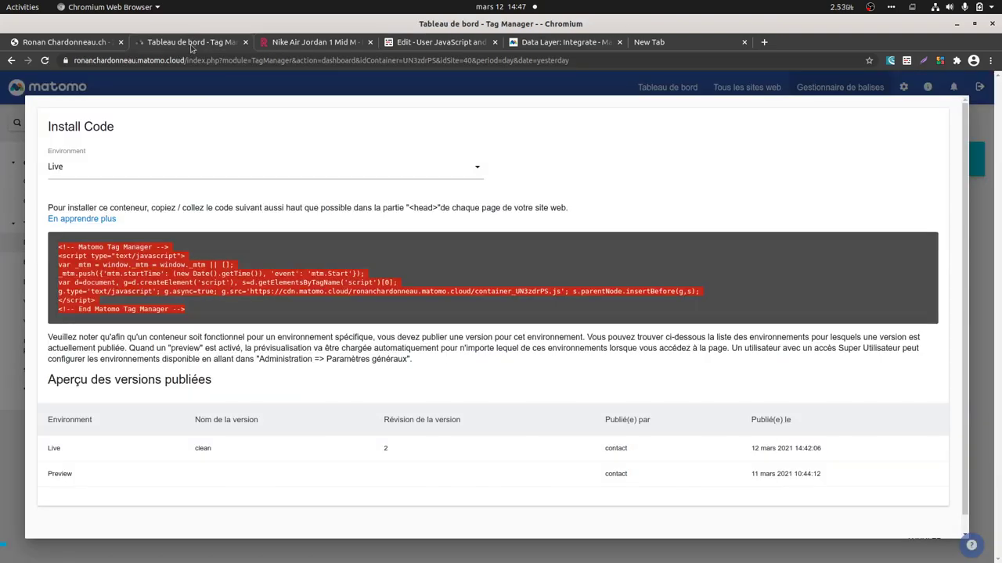
{"action": "left_click", "coordinate": [227, 99]}
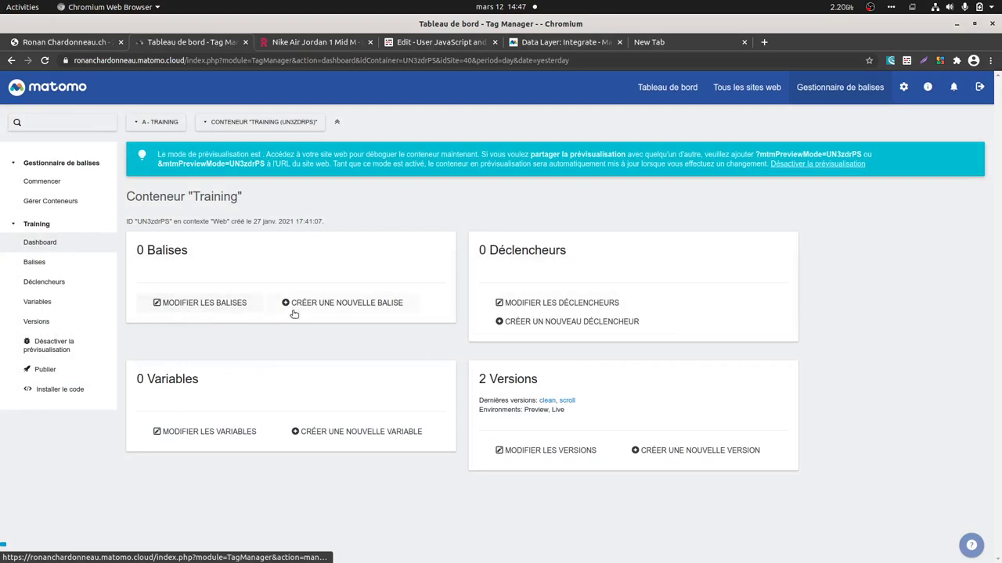
{"action": "left_click", "coordinate": [312, 305]}
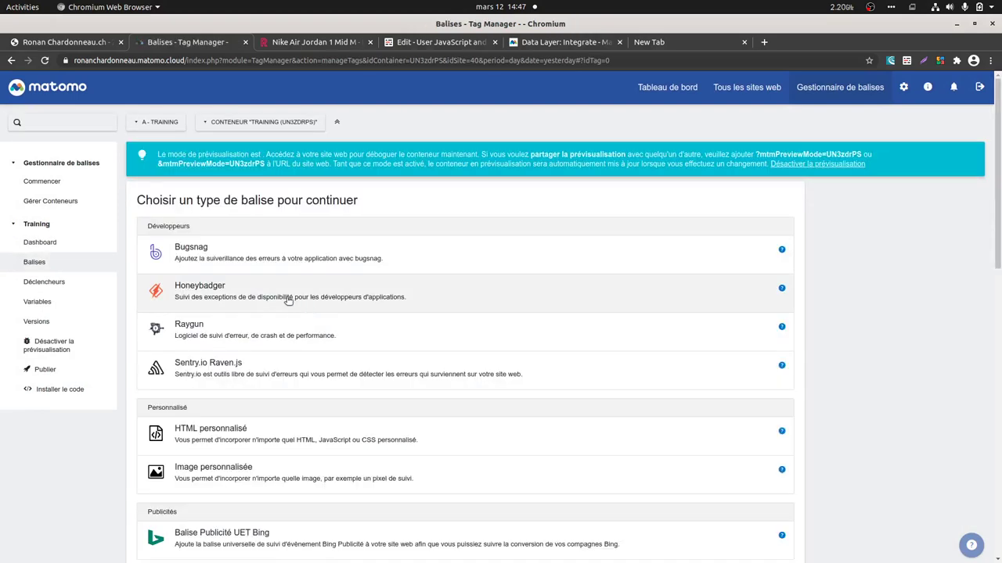
{"action": "scroll", "coordinate": [255, 387], "scroll_direction": "down", "scroll_amount": 5}
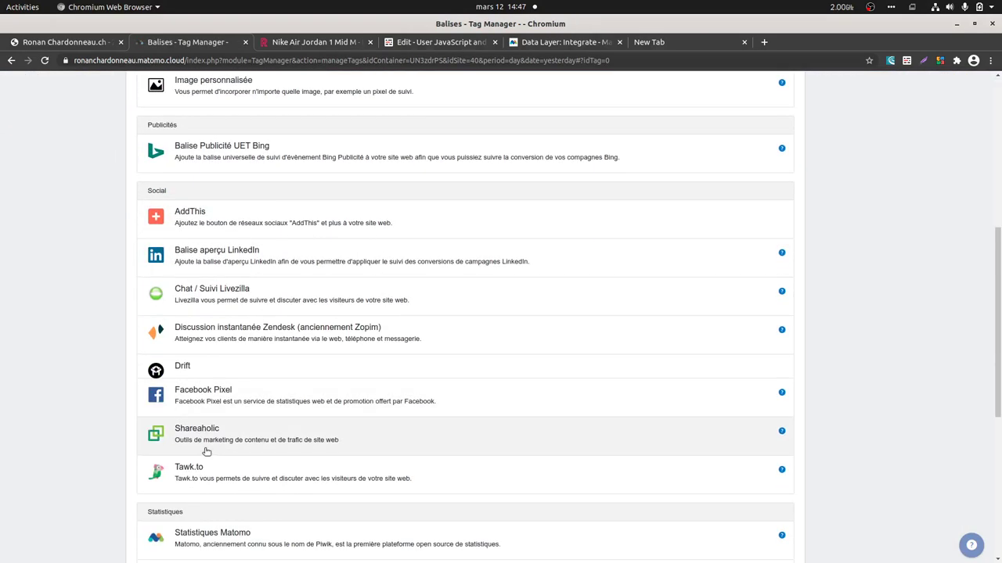
{"action": "scroll", "coordinate": [205, 452], "scroll_direction": "down", "scroll_amount": 2}
{"action": "left_click", "coordinate": [230, 384]}
- Create and save a new Matomo configuration variable for the tag
{"action": "scroll", "coordinate": [230, 386], "scroll_direction": "down", "scroll_amount": 2}
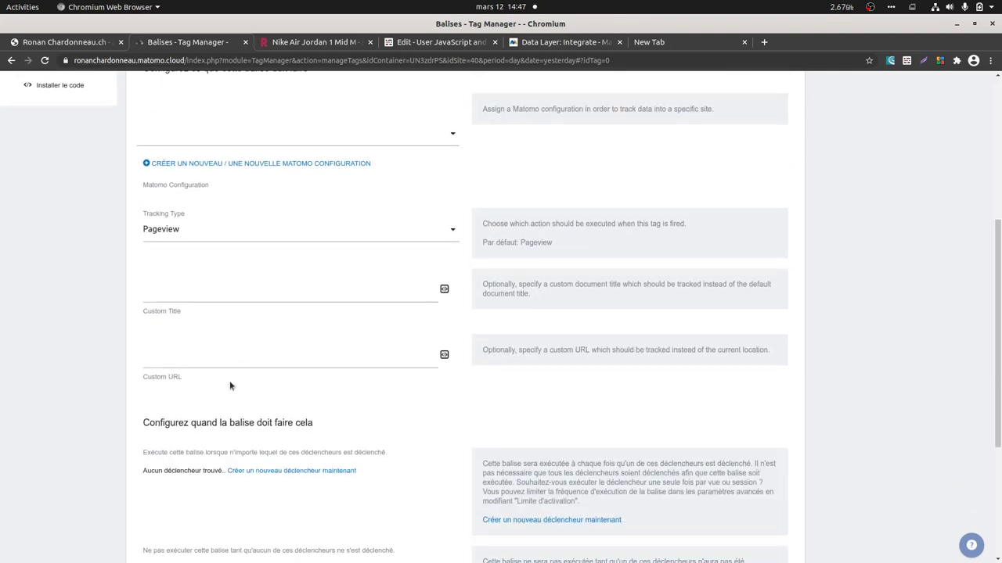
{"action": "left_click", "coordinate": [190, 163]}
{"action": "scroll", "coordinate": [173, 346], "scroll_direction": "down", "scroll_amount": 3}
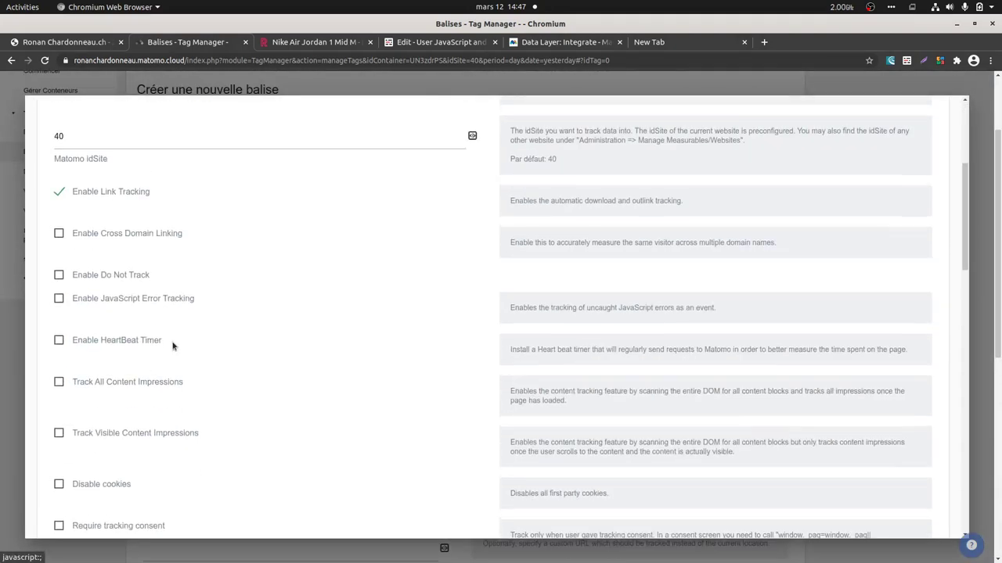
{"action": "scroll", "coordinate": [173, 346], "scroll_direction": "down", "scroll_amount": 15}
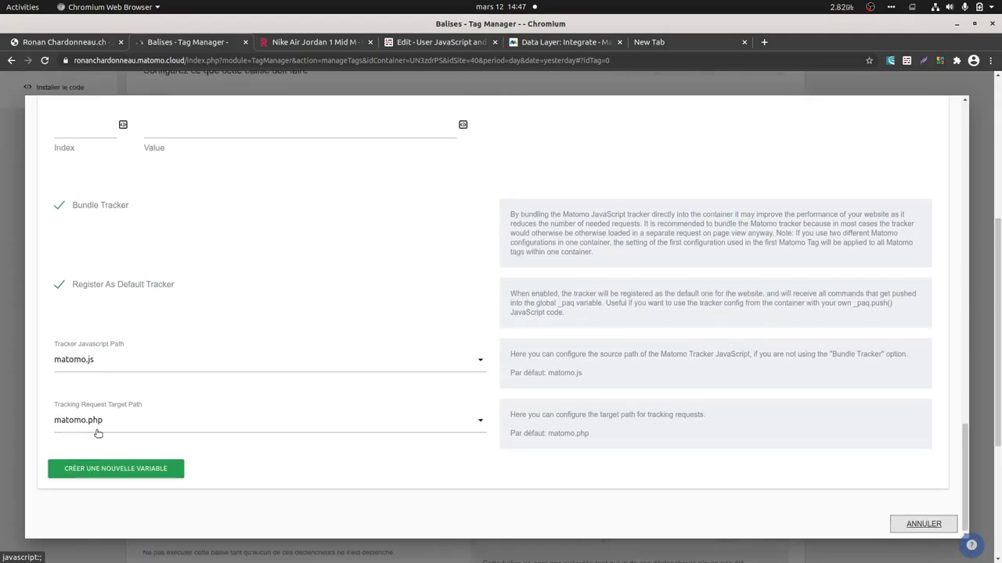
{"action": "left_click", "coordinate": [94, 473]}
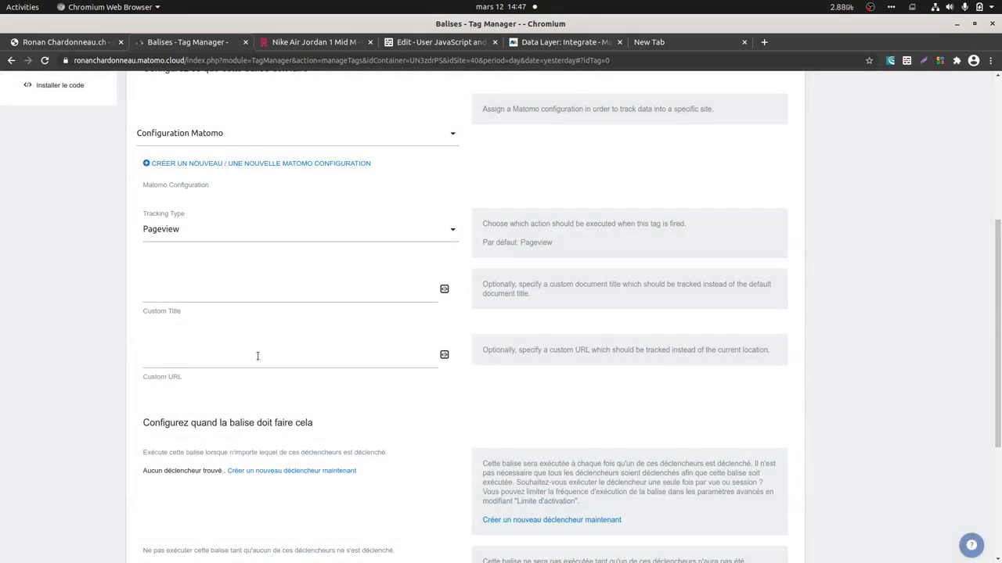
- Add a new Page vue trigger and save the Statistiques Matomo tag
{"action": "scroll", "coordinate": [256, 356], "scroll_direction": "down", "scroll_amount": 5}
{"action": "left_click", "coordinate": [315, 239]}
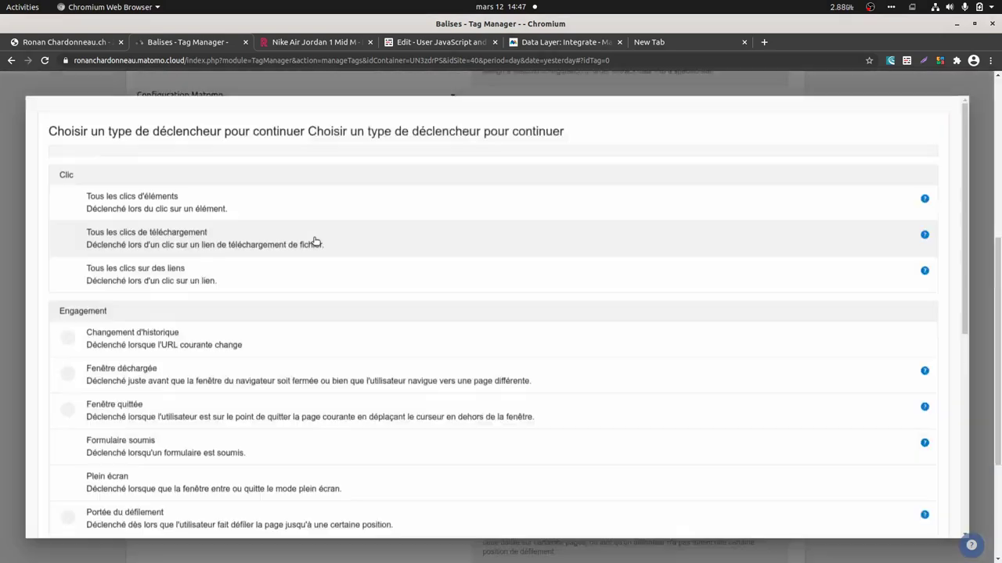
{"action": "scroll", "coordinate": [167, 327], "scroll_direction": "down", "scroll_amount": 3}
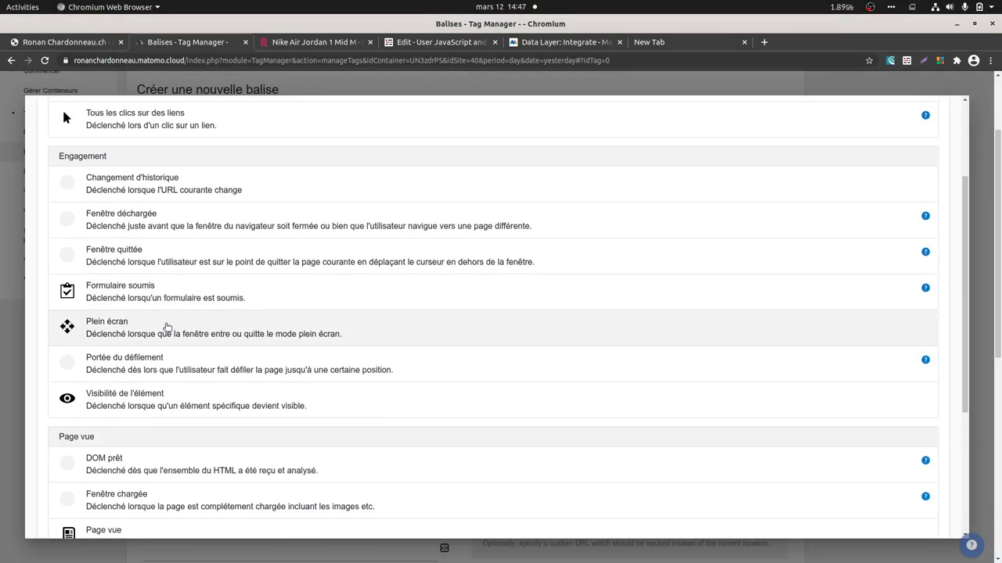
{"action": "scroll", "coordinate": [167, 327], "scroll_direction": "down", "scroll_amount": 3}
{"action": "left_click", "coordinate": [129, 309]}
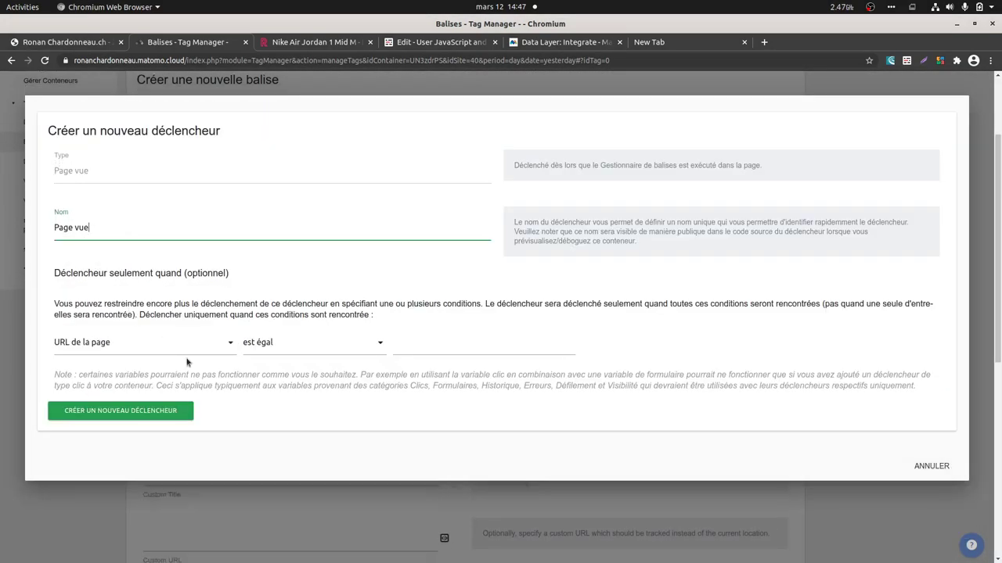
{"action": "left_click", "coordinate": [130, 413]}
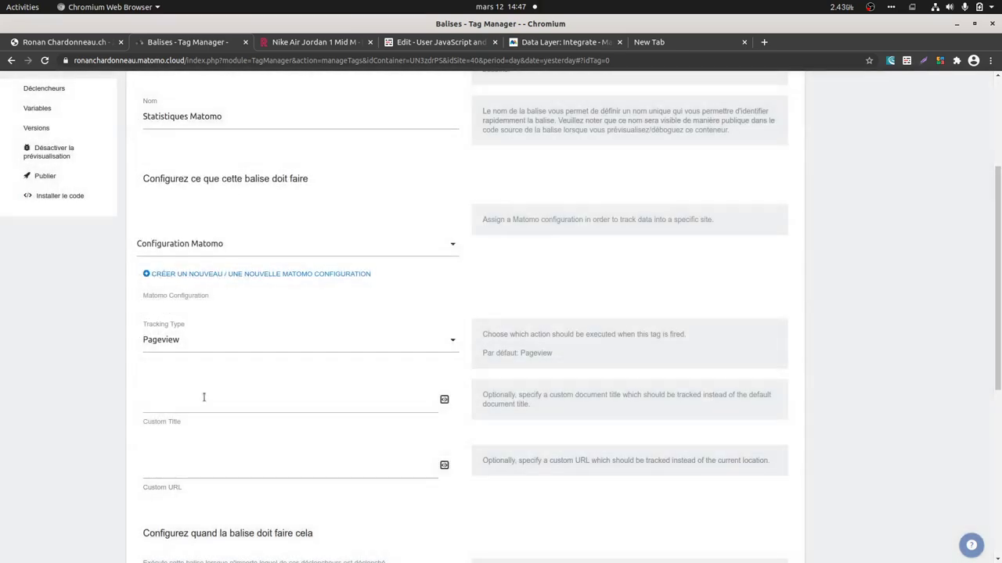
{"action": "scroll", "coordinate": [204, 397], "scroll_direction": "down", "scroll_amount": 5}
{"action": "left_click", "coordinate": [183, 461]}
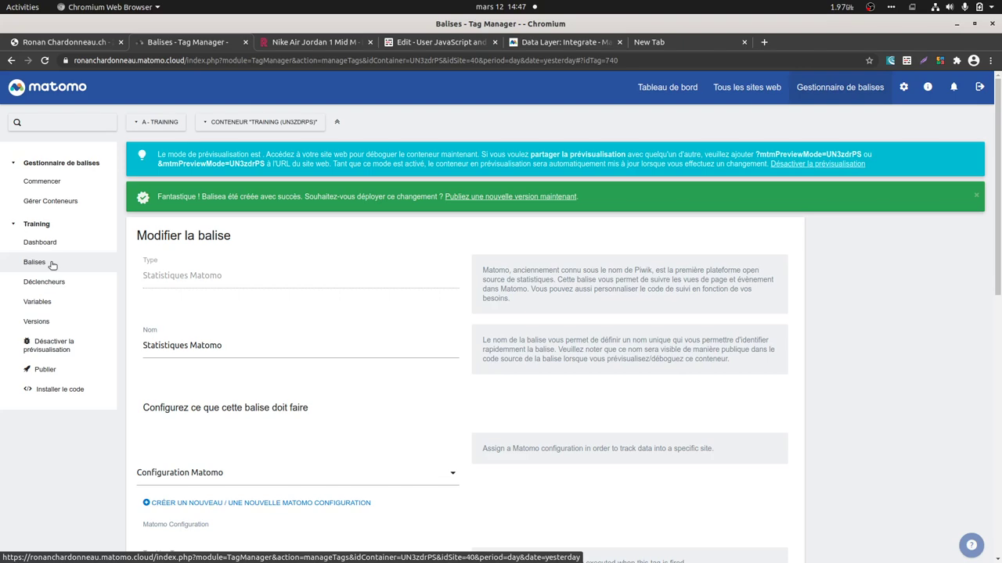
- Inspect the second PriceRunner thumbnail in DevTools and select its class value, then return to Tag Manager
{"action": "key", "text": "ctrl+Tab"}
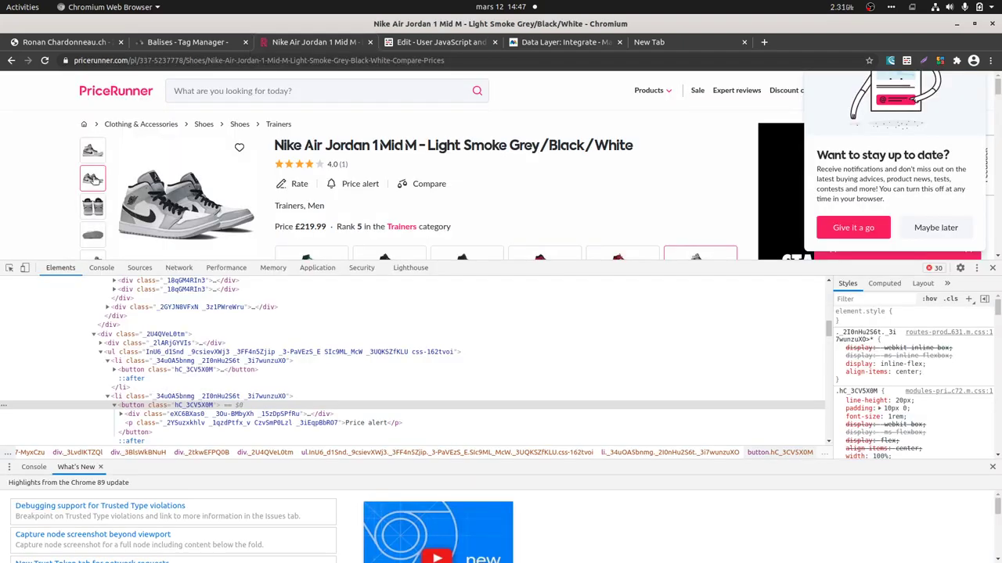
{"action": "left_click", "coordinate": [9, 268]}
{"action": "left_click", "coordinate": [93, 180]}
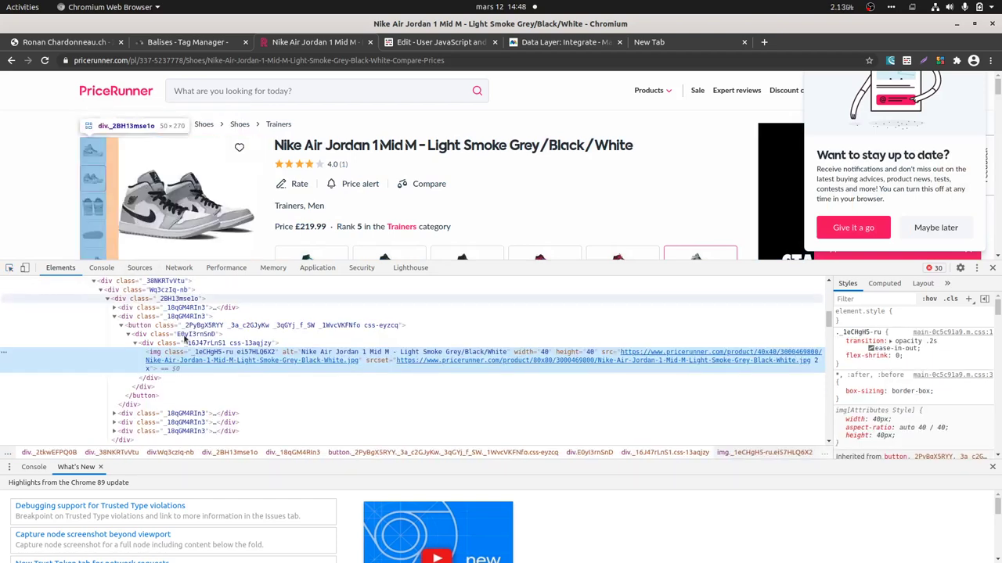
{"action": "double_click", "coordinate": [216, 354]}
{"action": "key", "text": "ctrl+c"}
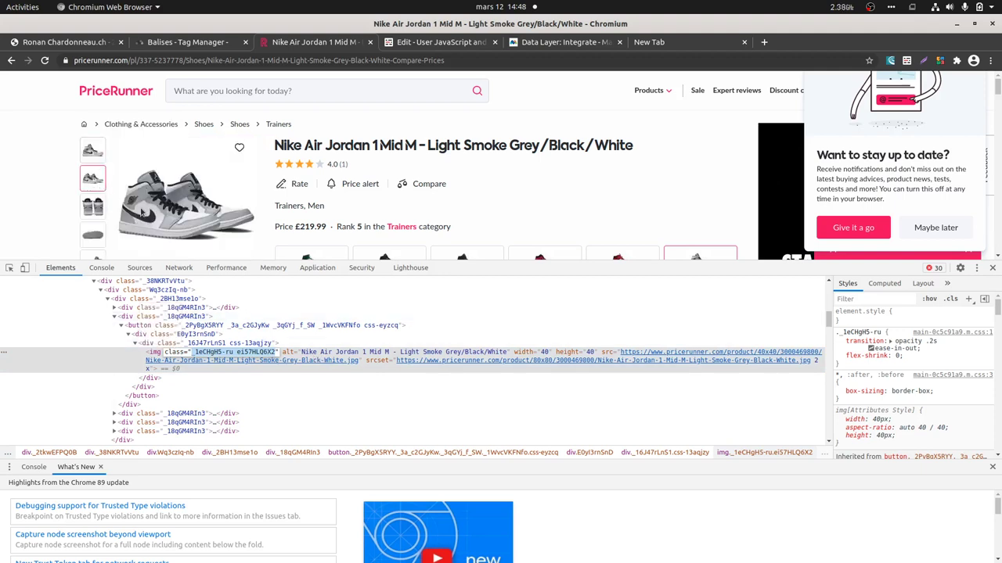
{"action": "left_click", "coordinate": [177, 43]}
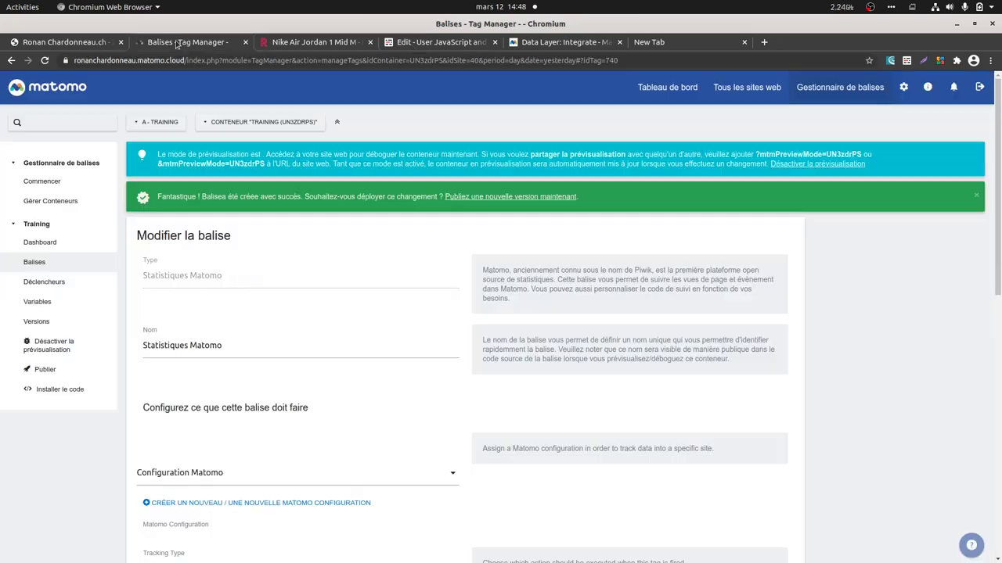
- From Balises, start a new HTML personnalisé tag and begin creating a new trigger for it
{"action": "left_click", "coordinate": [57, 268]}
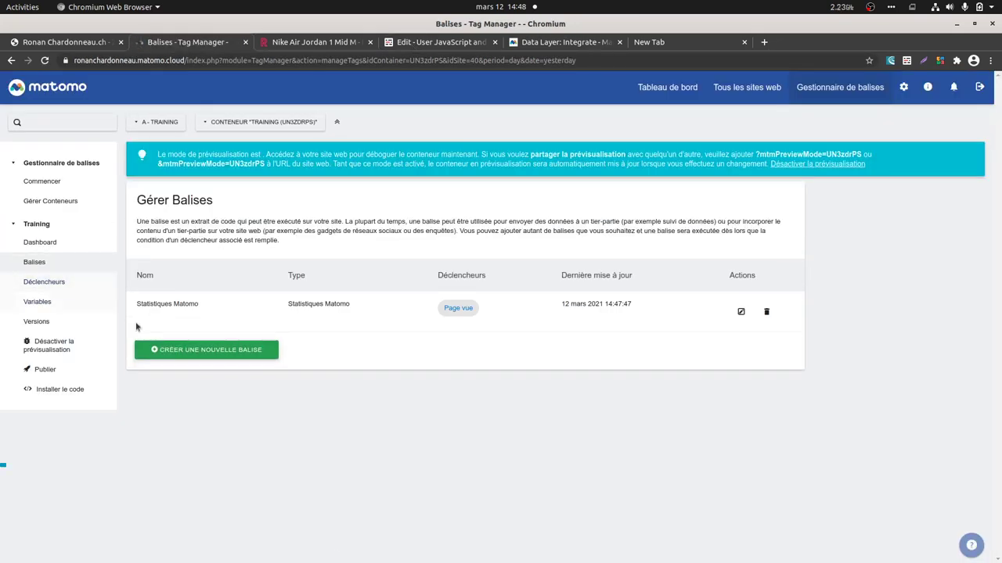
{"action": "left_click", "coordinate": [164, 355]}
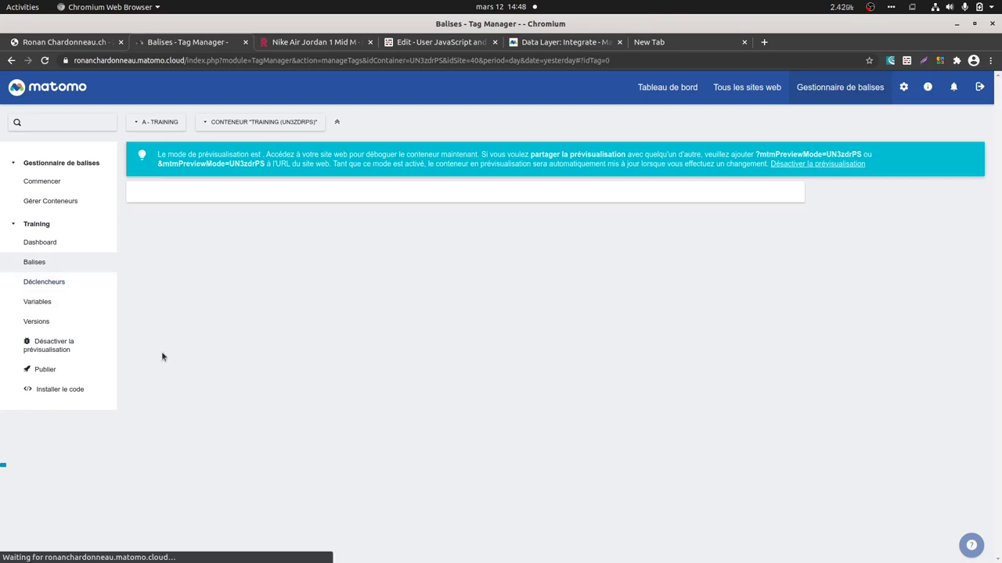
{"action": "scroll", "coordinate": [242, 393], "scroll_direction": "down", "scroll_amount": 3}
{"action": "left_click", "coordinate": [254, 332]}
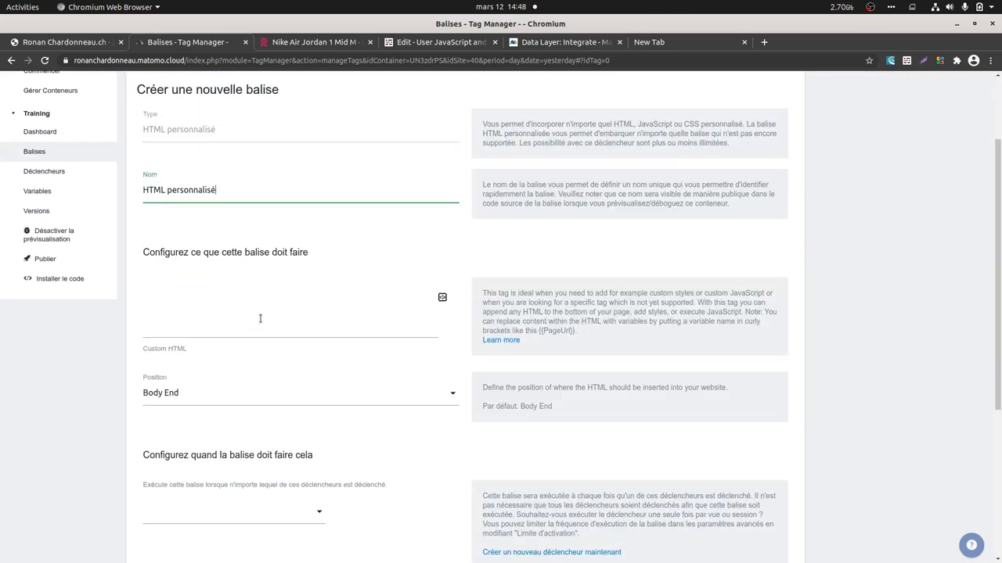
{"action": "scroll", "coordinate": [230, 236], "scroll_direction": "down", "scroll_amount": 4}
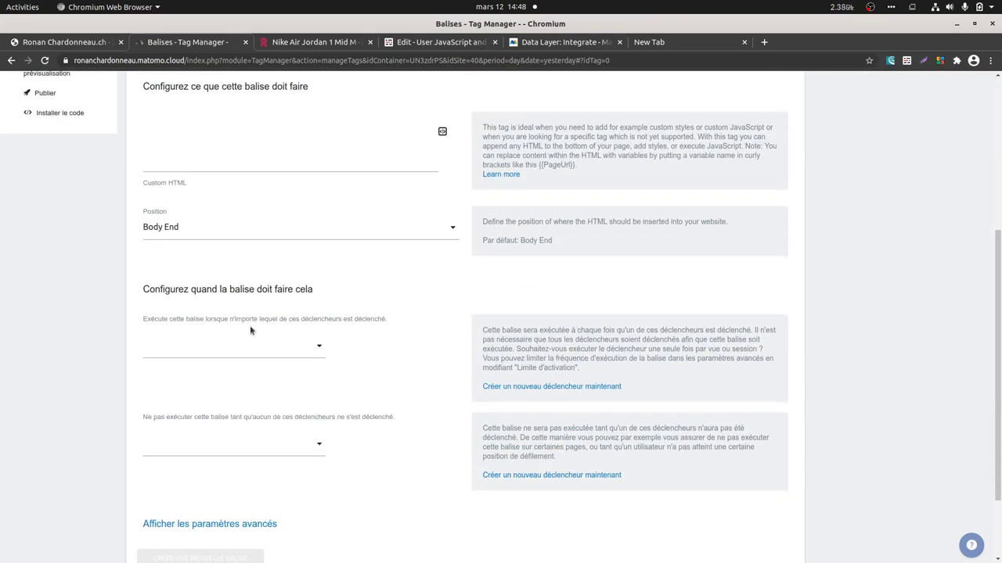
{"action": "left_click", "coordinate": [509, 384]}
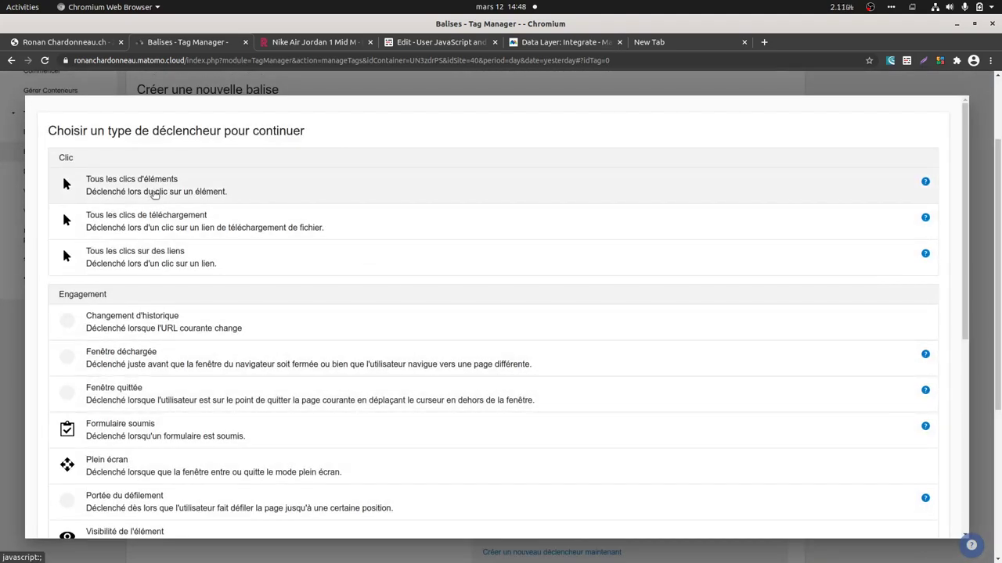
- Pick the Tous les clics d'éléments trigger and name it 'classe' plus the copied class
{"action": "left_click", "coordinate": [62, 174]}
{"action": "left_click_drag", "start_coordinate": [54, 227], "coordinate": [183, 227]}
{"action": "type", "text": "class"}
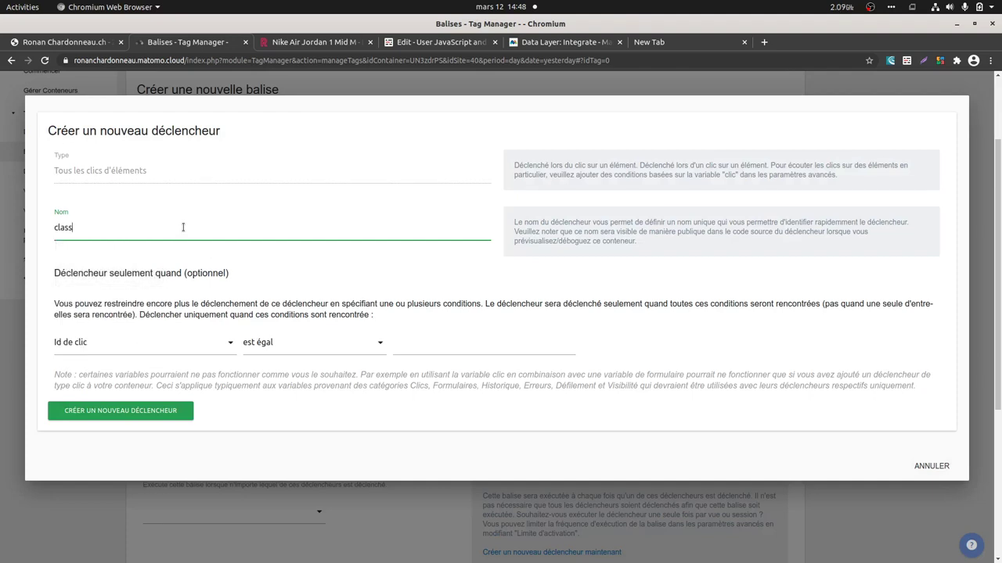
{"action": "type", "text": "e"}
{"action": "key", "text": "ctrl+v"}
- Set the condition Classes des liens equals _1eCHgH5-ru ei57HLQ6X2 and create the trigger
{"action": "left_click", "coordinate": [138, 354]}
{"action": "left_click", "coordinate": [132, 366]}
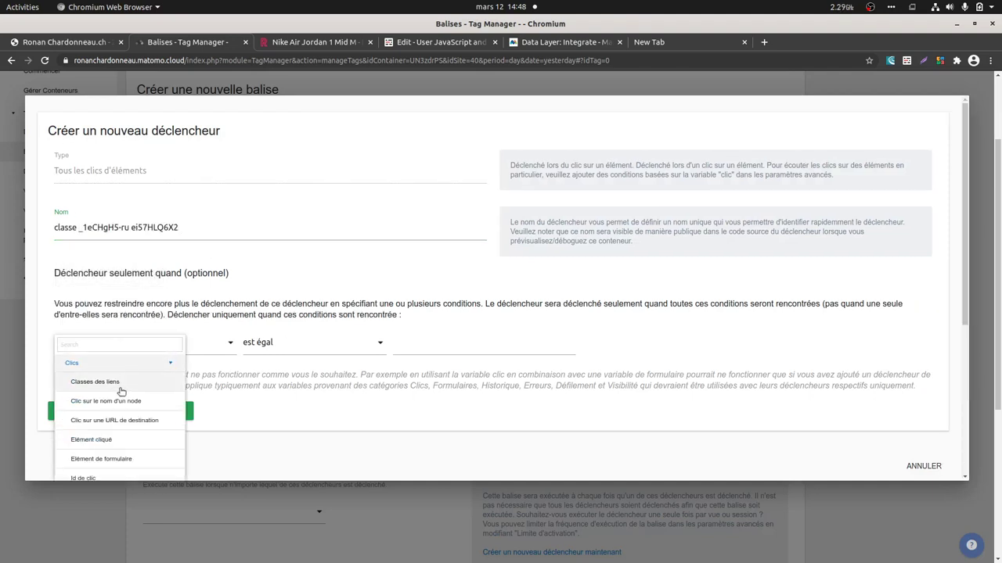
{"action": "scroll", "coordinate": [123, 388], "scroll_direction": "down", "scroll_amount": 2}
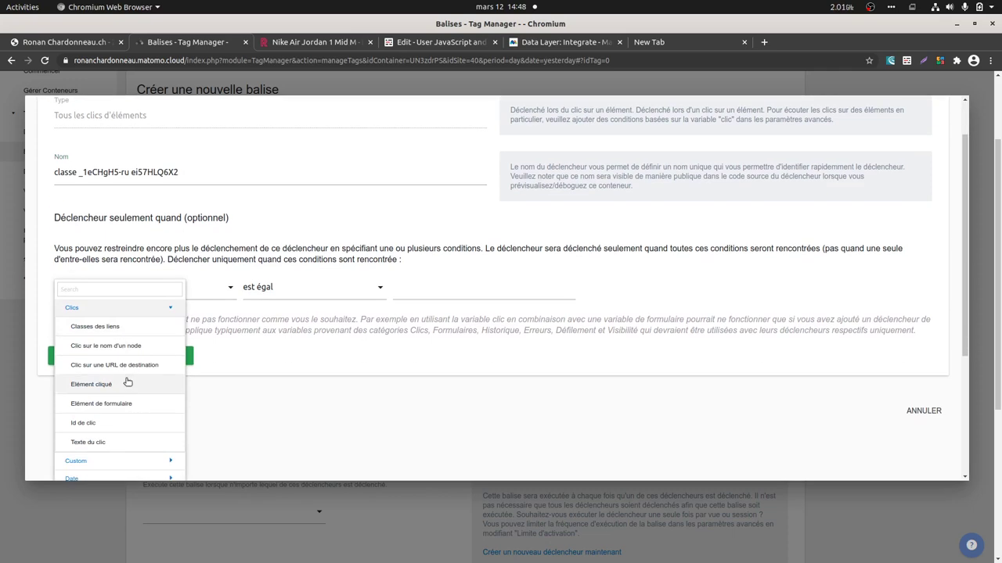
{"action": "left_click", "coordinate": [439, 343]}
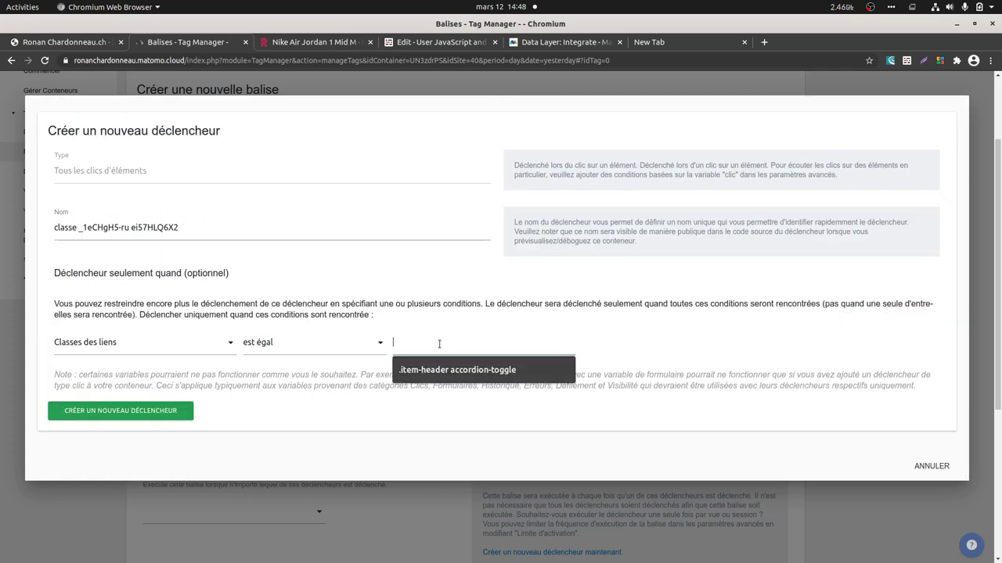
{"action": "key", "text": "ctrl+v"}
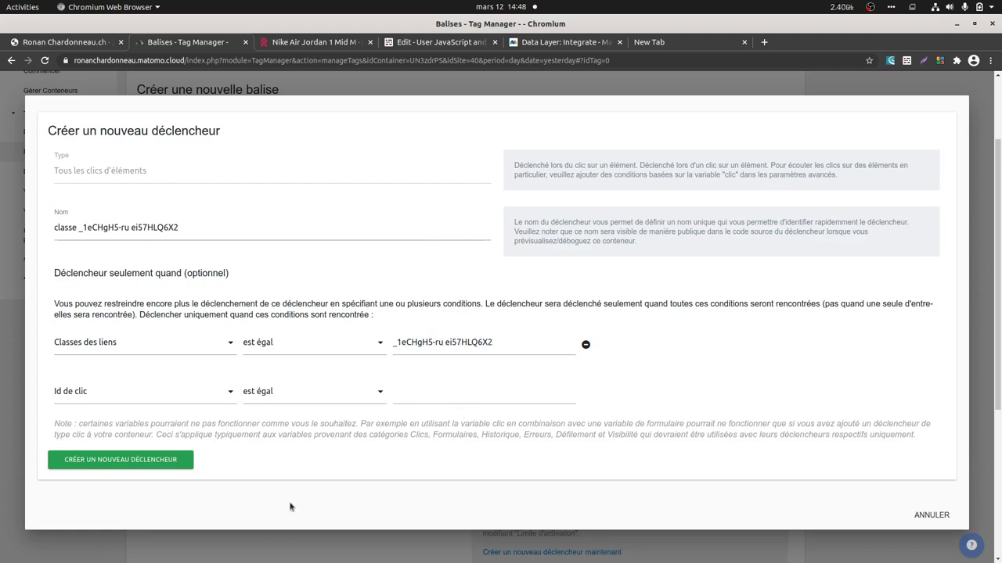
{"action": "left_click", "coordinate": [174, 467]}
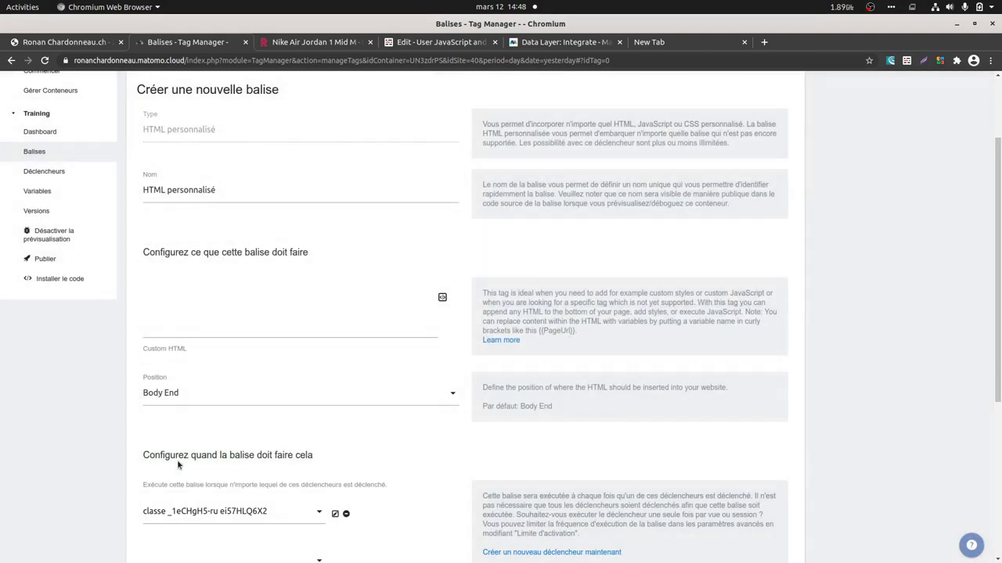
- Rename the tag to 'shoe side'
{"action": "scroll", "coordinate": [306, 493], "scroll_direction": "down", "scroll_amount": 2}
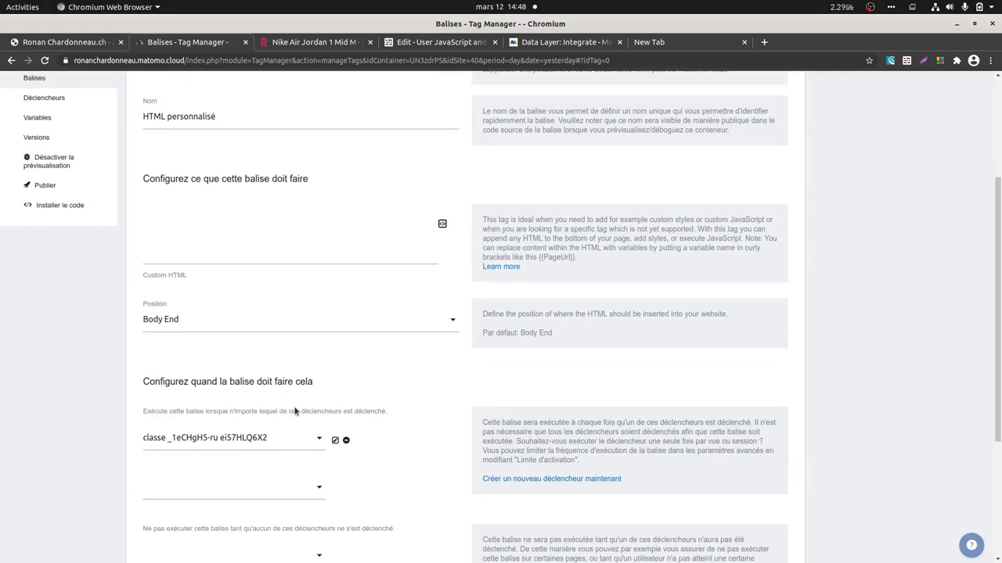
{"action": "scroll", "coordinate": [290, 413], "scroll_direction": "up", "scroll_amount": 2}
{"action": "left_click_drag", "start_coordinate": [240, 190], "coordinate": [180, 172]}
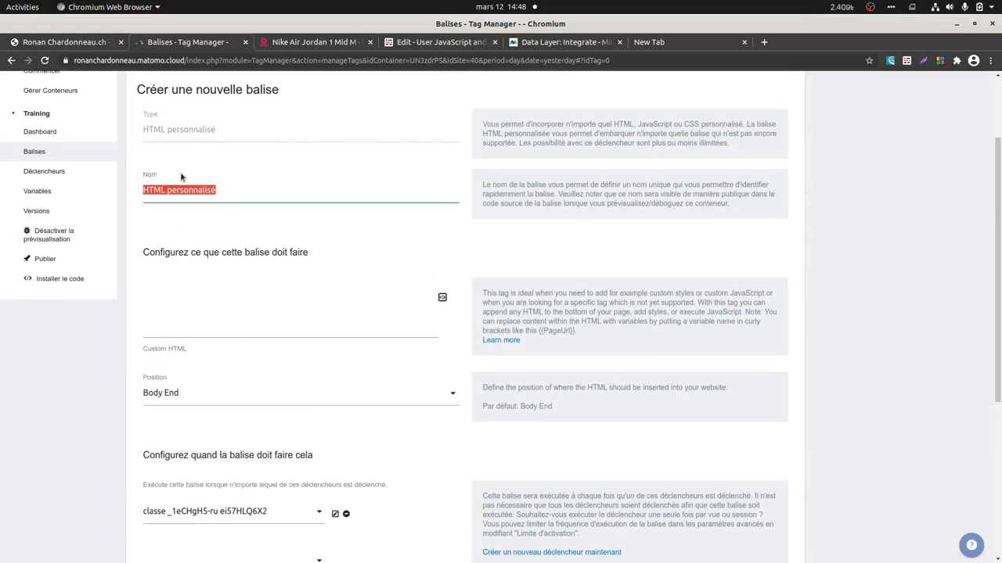
{"action": "type", "text": "shoe"}
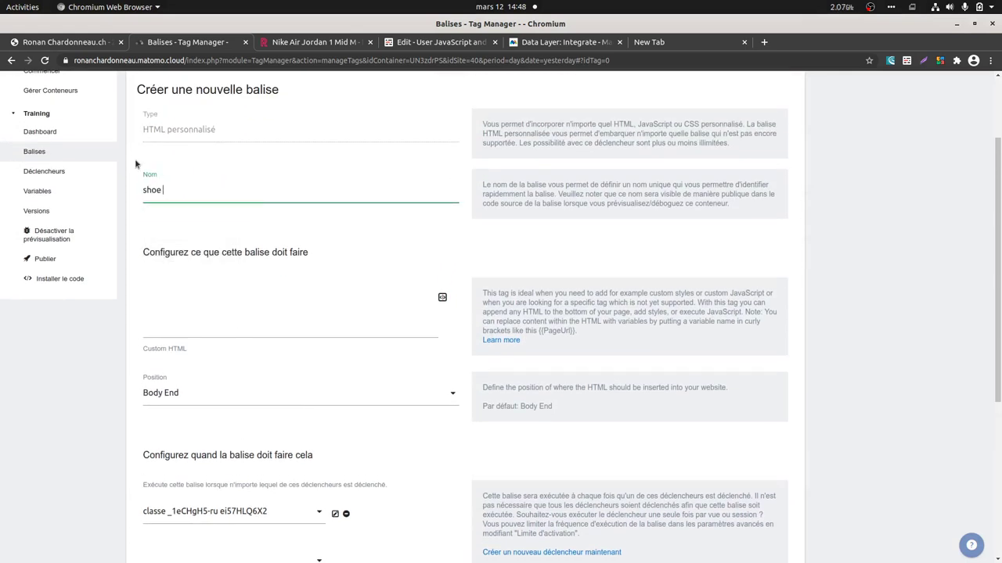
{"action": "type", "text": " side"}
{"action": "left_click", "coordinate": [272, 229]}
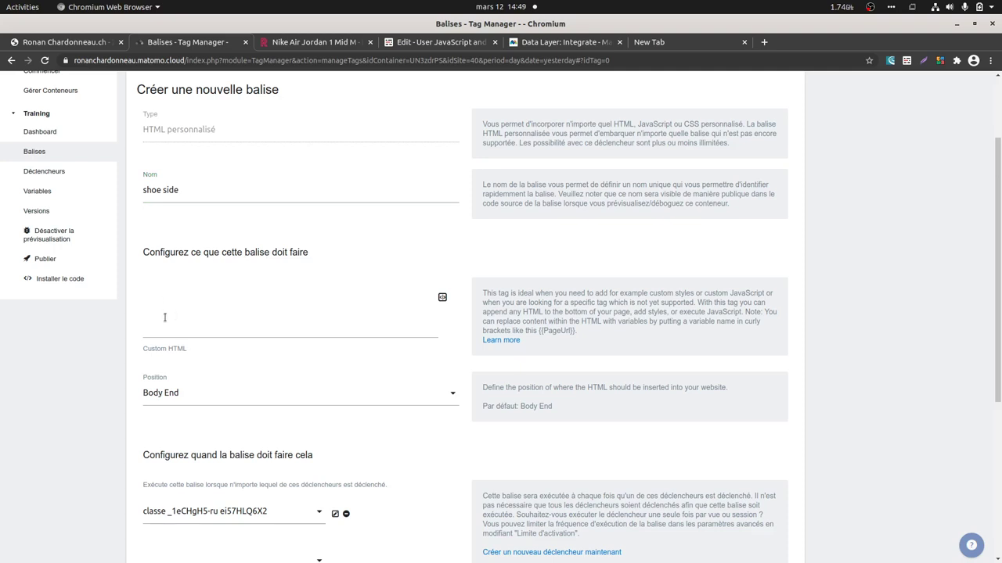
- Copy the _mtm.push example line from the Data Layer docs and return to the tag form
{"action": "left_click", "coordinate": [522, 43]}
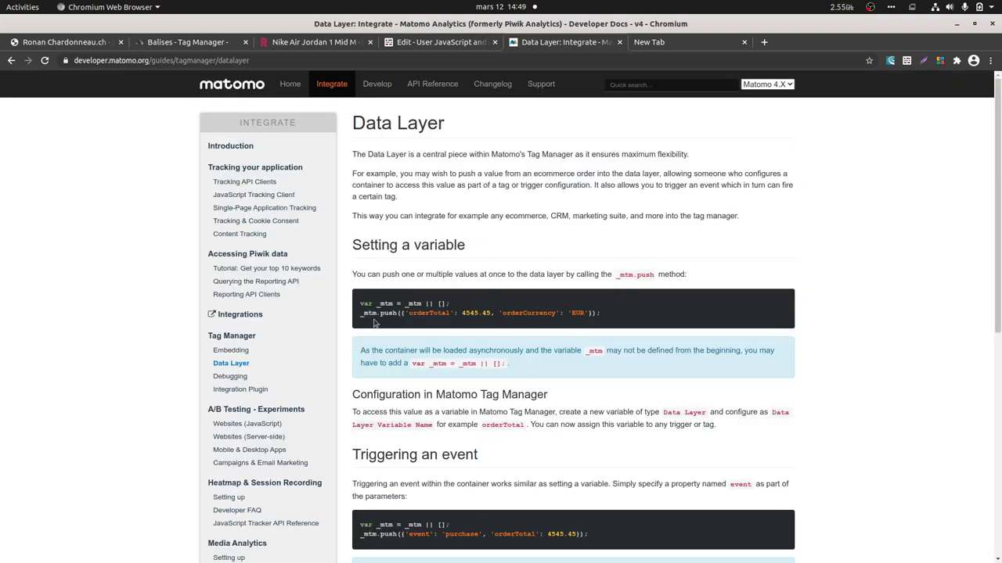
{"action": "left_click_drag", "start_coordinate": [604, 314], "coordinate": [361, 315]}
{"action": "key", "text": "ctrl+c"}
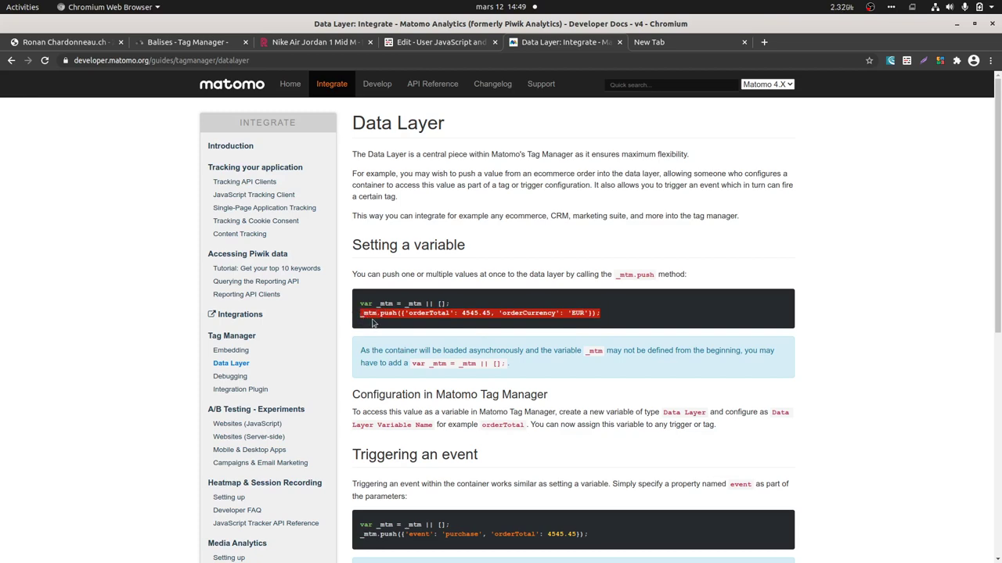
{"action": "left_click", "coordinate": [188, 41]}
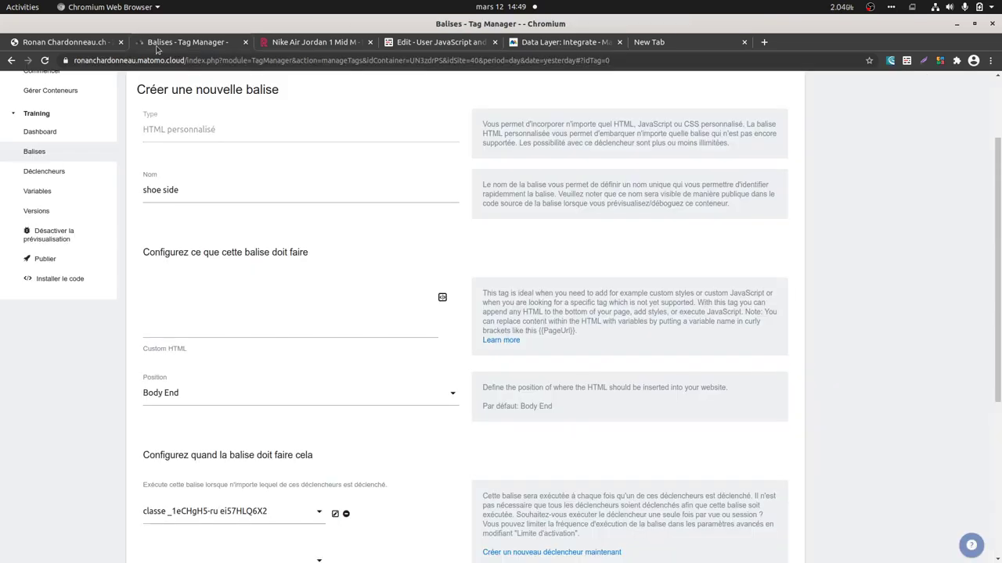
- Edit the pasted line in Custom HTML to <script>_mtm.push({'interest': 'shoeside'});</script>
{"action": "left_click", "coordinate": [189, 320]}
{"action": "key", "text": "ctrl+v"}
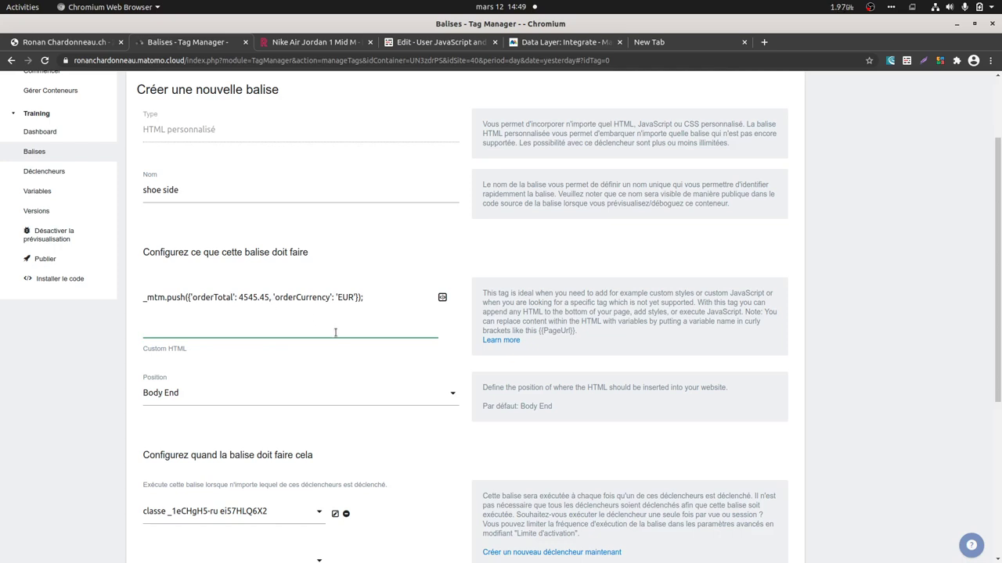
{"action": "left_click", "coordinate": [274, 298]}
{"action": "key", "text": "BackSpace"}
{"action": "key", "text": "Delete"}
{"action": "key", "text": "Delete"}
{"action": "key", "text": "Delete"}
{"action": "key", "text": "Delete"}
{"action": "key", "text": "Delete"}
{"action": "key", "text": "Delete"}
{"action": "key", "text": "Delete"}
{"action": "key", "text": "Delete"}
{"action": "key", "text": "Delete"}
{"action": "key", "text": "Delete"}
{"action": "key", "text": "Delete"}
{"action": "key", "text": "Delete"}
{"action": "key", "text": "Delete"}
{"action": "key", "text": "Delete"}
{"action": "key", "text": "Delete"}
{"action": "key", "text": "Delete"}
{"action": "key", "text": "Delete"}
{"action": "key", "text": "Delete"}
{"action": "key", "text": "Delete"}
{"action": "key", "text": "Delete"}
{"action": "type", "text": "'"}
{"action": "type", "text": "shoeside"}
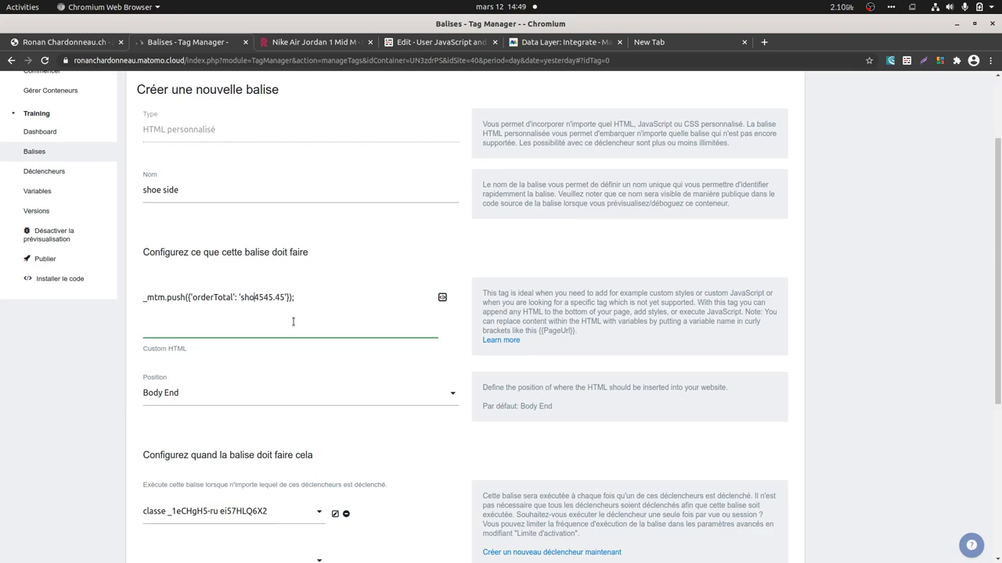
{"action": "key", "text": "Delete"}
{"action": "key", "text": "Delete"}
{"action": "key", "text": "Delete"}
{"action": "key", "text": "Delete"}
{"action": "key", "text": "Delete"}
{"action": "key", "text": "Delete"}
{"action": "key", "text": "Delete"}
{"action": "key", "text": "shift+Left"}
{"action": "key", "text": "shift+Left"}
{"action": "key", "text": "shift+Left"}
{"action": "key", "text": "shift+Left"}
{"action": "key", "text": "shift+Left"}
{"action": "key", "text": "shift+Left"}
{"action": "key", "text": "shift+Left"}
{"action": "key", "text": "shift+Left"}
{"action": "key", "text": "shift+Left"}
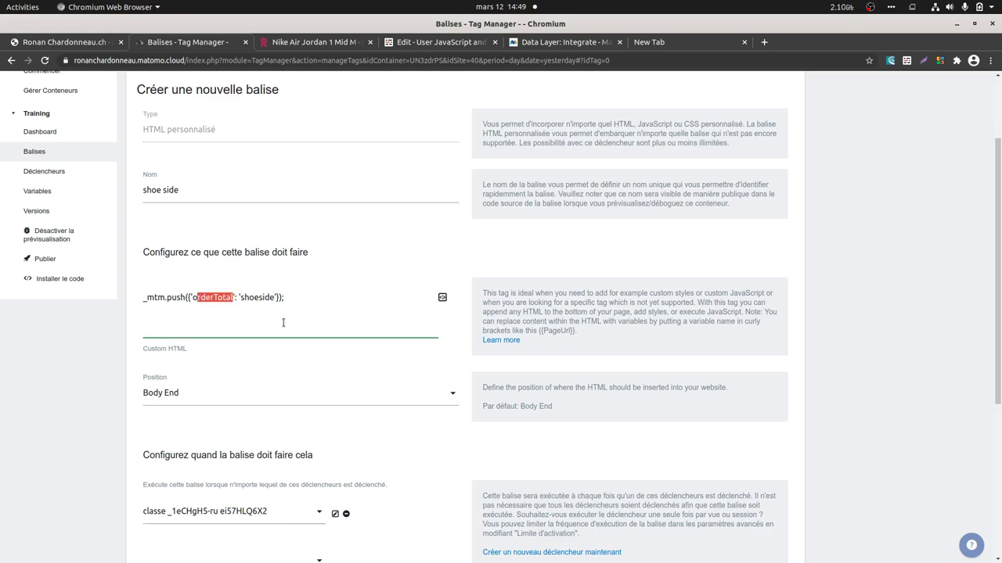
{"action": "type", "text": "interest"}
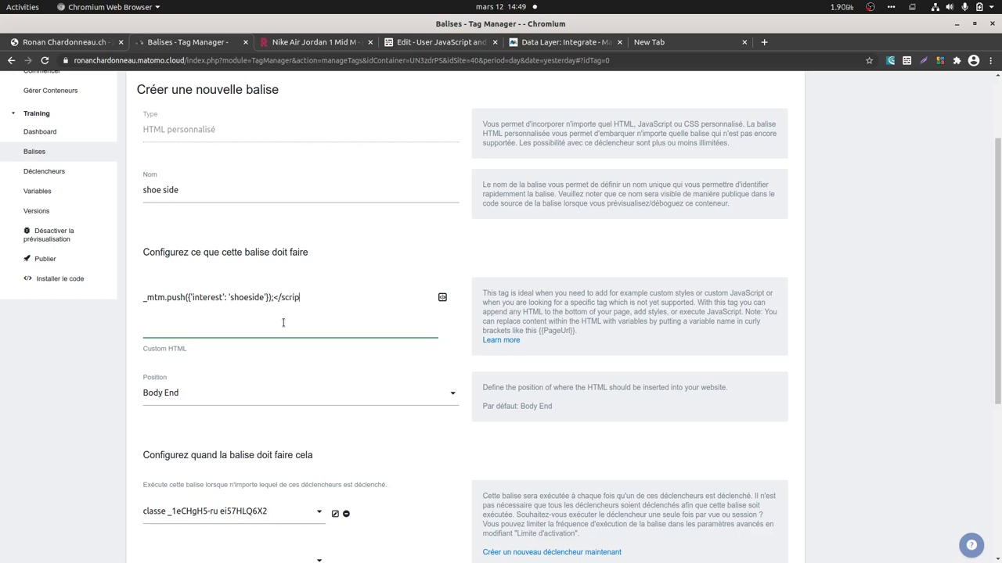
{"action": "type", "text": ">"}
{"action": "type", "text": "<"}
{"action": "type", "text": "script>"}
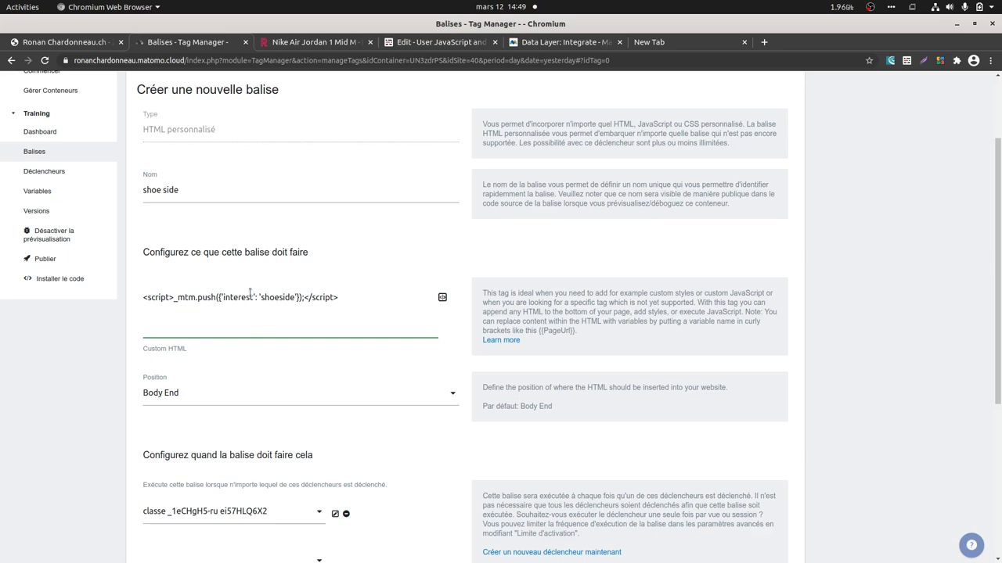
- Save the shoe side tag and copy the preview-mode URL parameter for PriceRunner
{"action": "scroll", "coordinate": [253, 380], "scroll_direction": "down", "scroll_amount": 6}
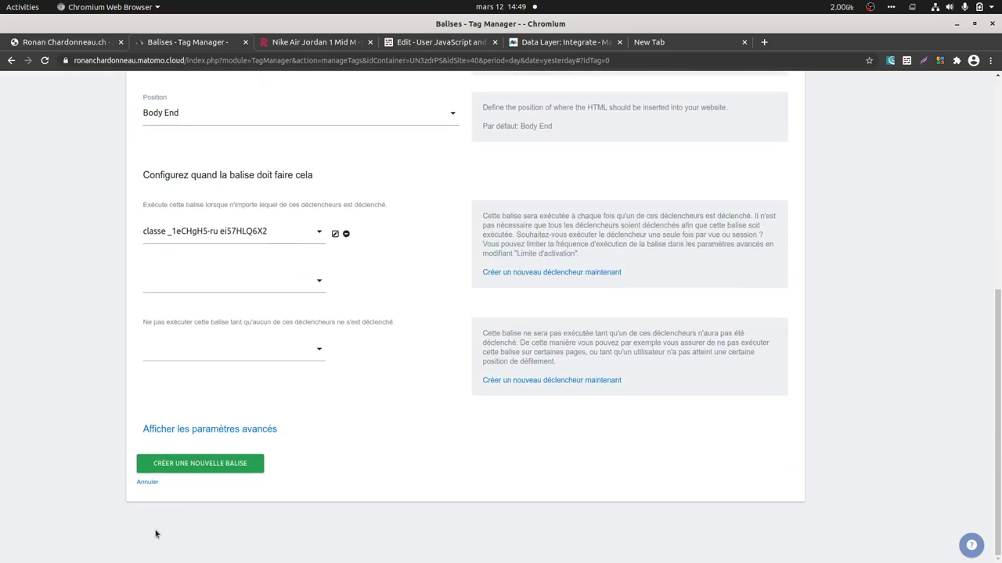
{"action": "left_click", "coordinate": [211, 462]}
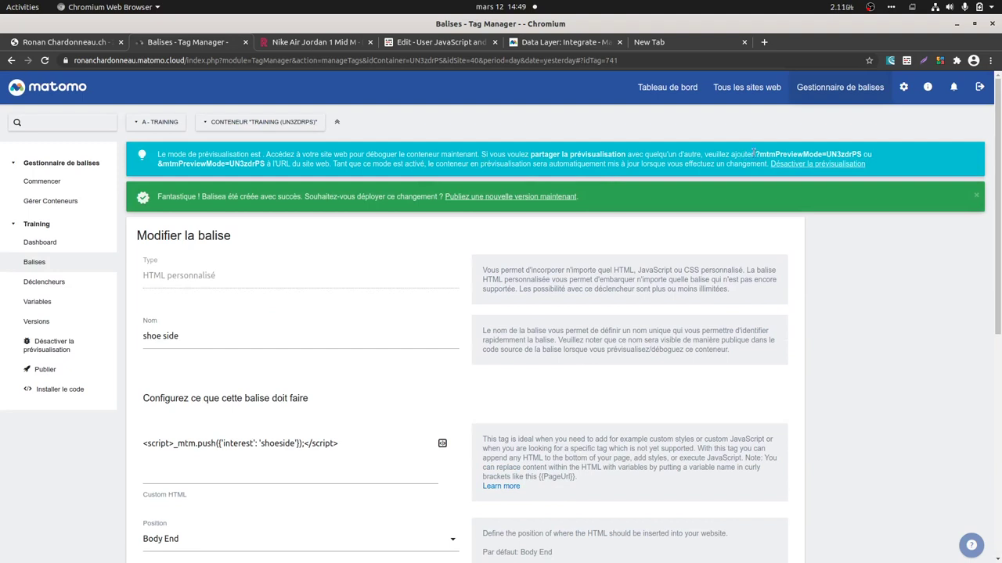
{"action": "left_click_drag", "start_coordinate": [757, 149], "coordinate": [858, 151]}
{"action": "key", "text": "ctrl+c"}
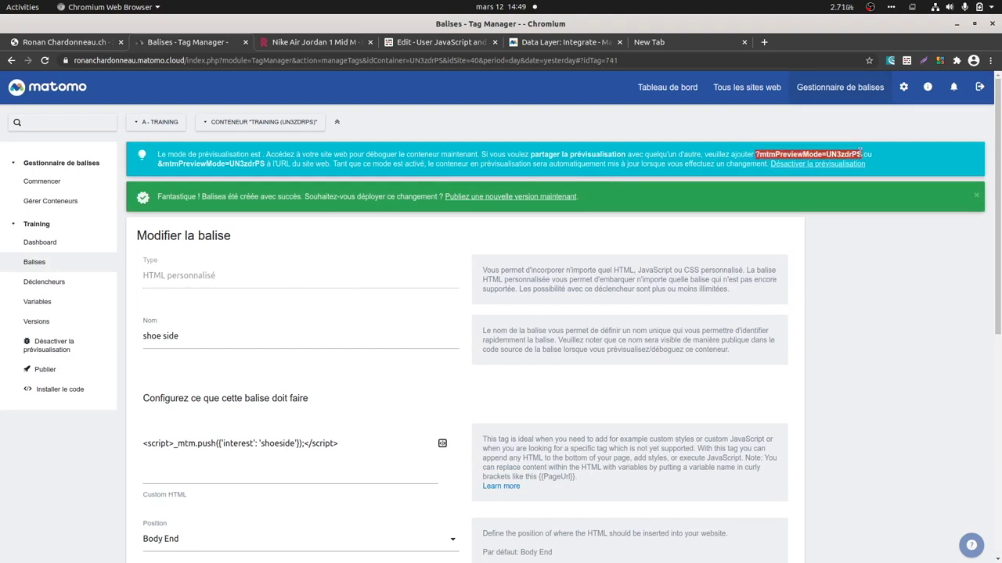
{"action": "left_click", "coordinate": [319, 43]}
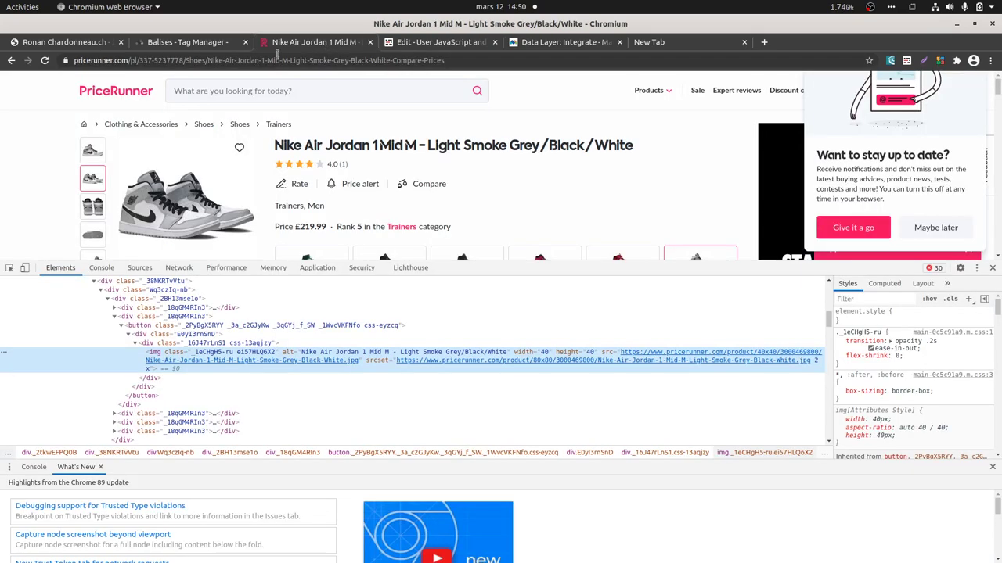
- Reload the PriceRunner page with the preview-mode parameter and close DevTools
{"action": "left_click", "coordinate": [452, 61]}
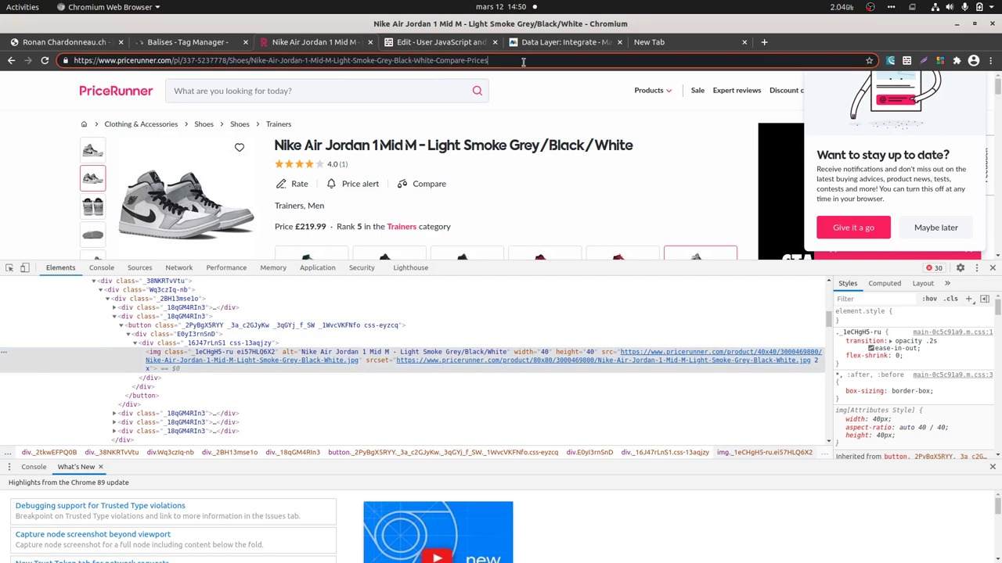
{"action": "key", "text": "ctrl+v"}
{"action": "key", "text": "Return"}
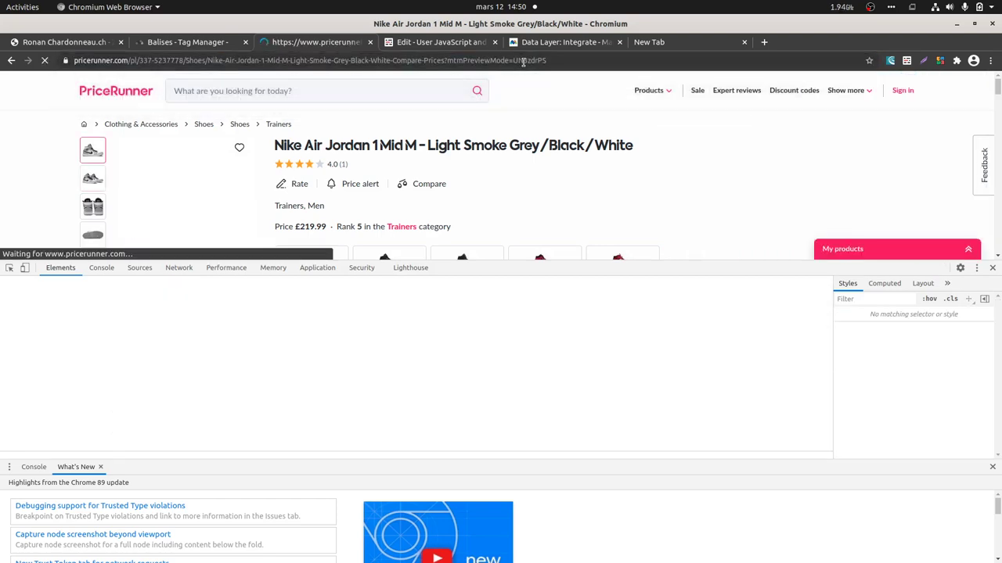
{"action": "left_click", "coordinate": [991, 269]}
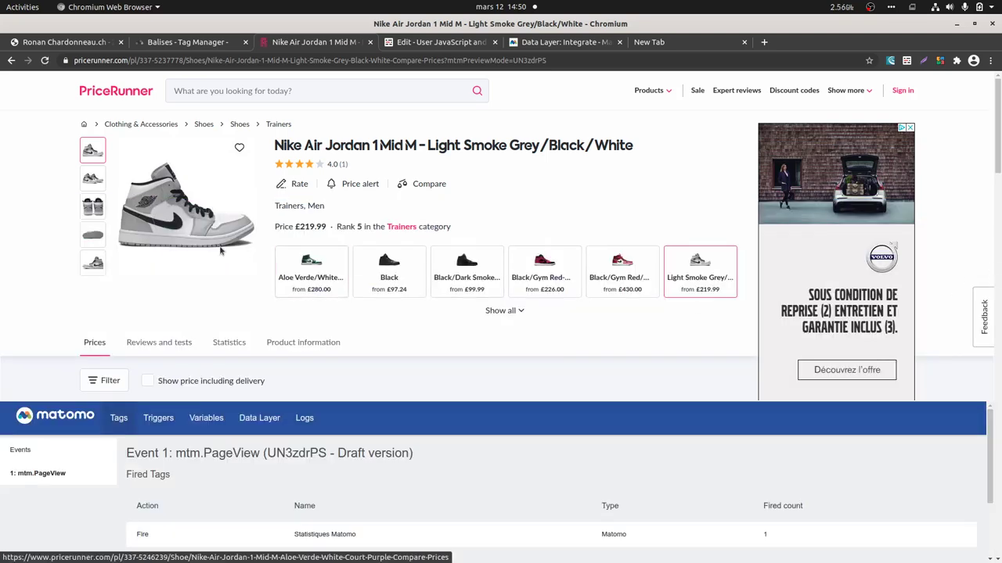
- Click the second thumbnail and check event 2's Tags, Data Layer and Variables, then reopen the tag
{"action": "left_click", "coordinate": [96, 180]}
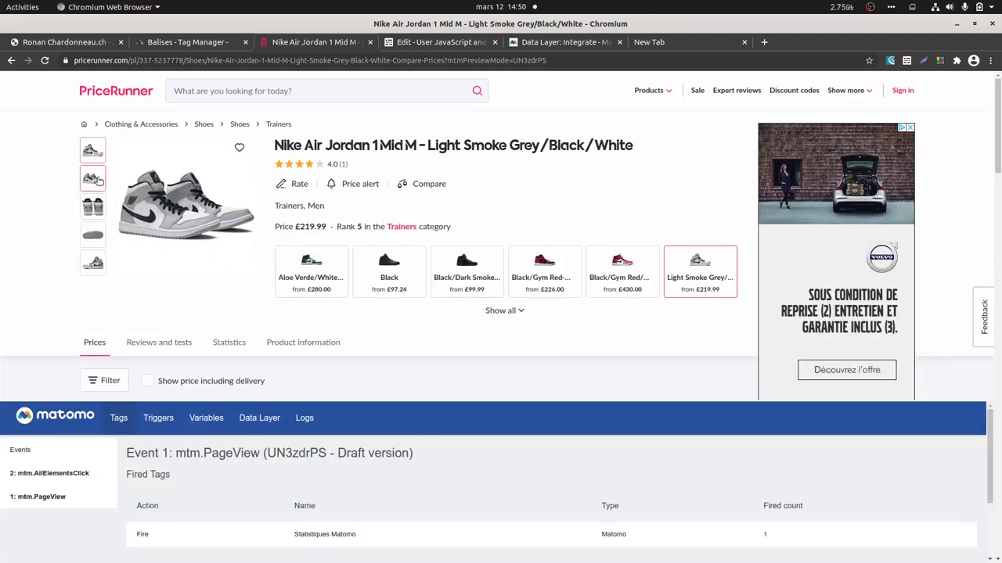
{"action": "left_click", "coordinate": [37, 474]}
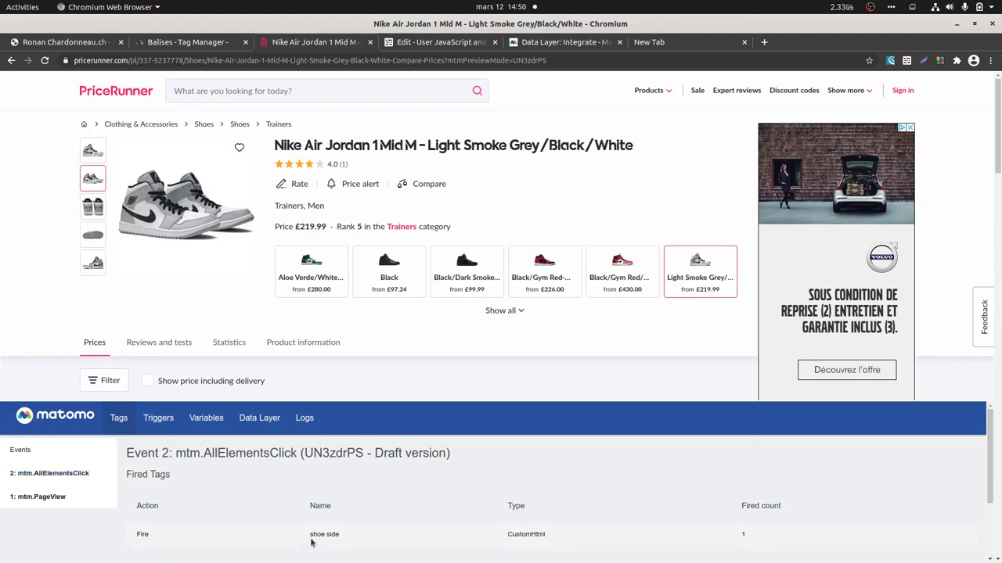
{"action": "left_click", "coordinate": [242, 421]}
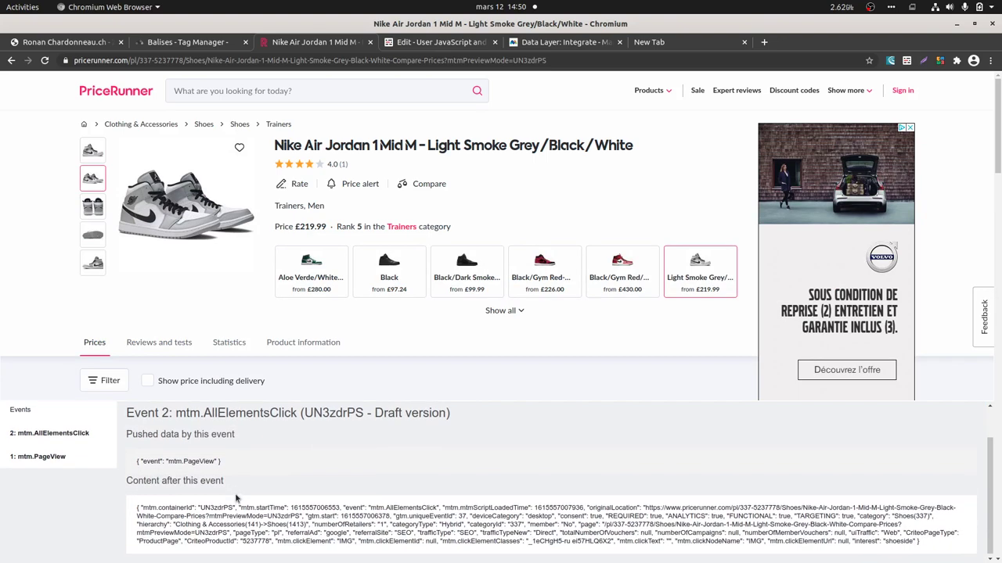
{"action": "scroll", "coordinate": [235, 493], "scroll_direction": "down", "scroll_amount": 1}
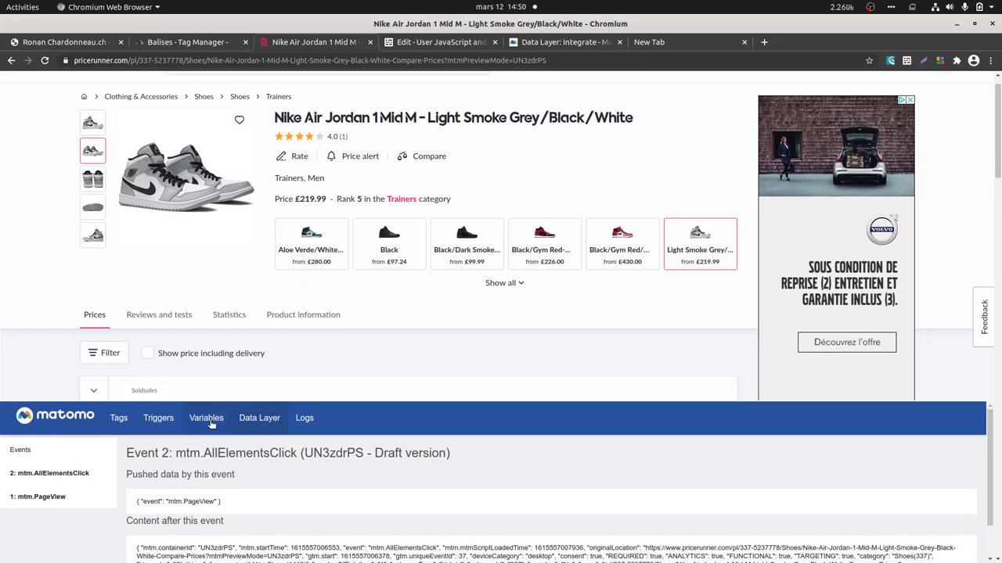
{"action": "left_click", "coordinate": [206, 418]}
{"action": "scroll", "coordinate": [258, 517], "scroll_direction": "down", "scroll_amount": 1}
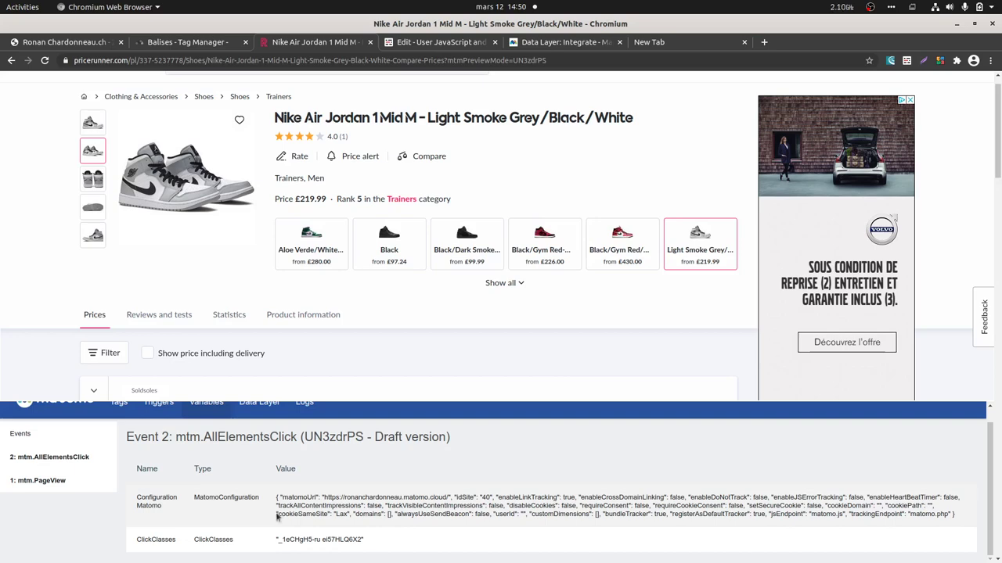
{"action": "left_click", "coordinate": [141, 47]}
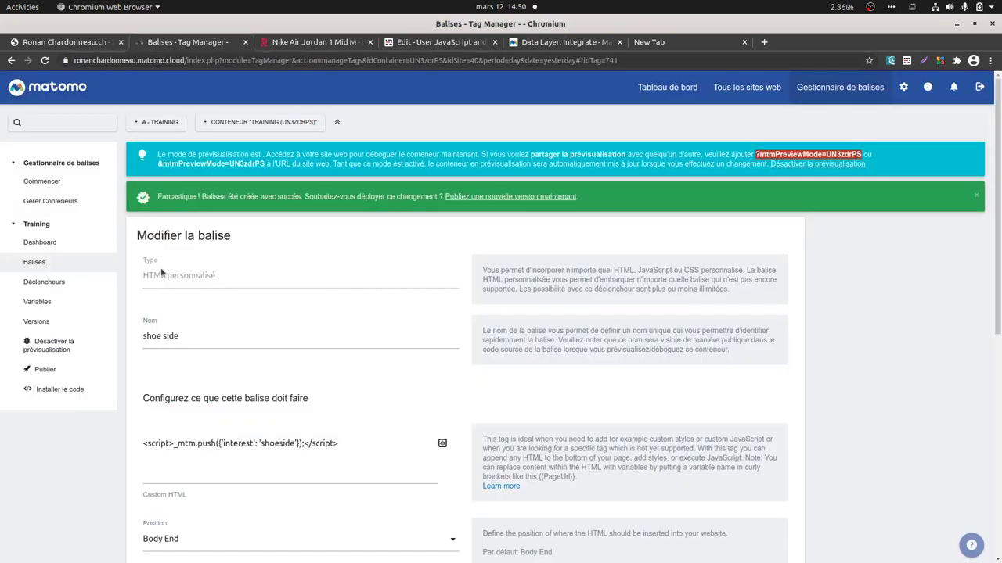
- Start a new data-layer (Couche de données) variable from the container's Variables list
{"action": "scroll", "coordinate": [244, 388], "scroll_direction": "down", "scroll_amount": 3}
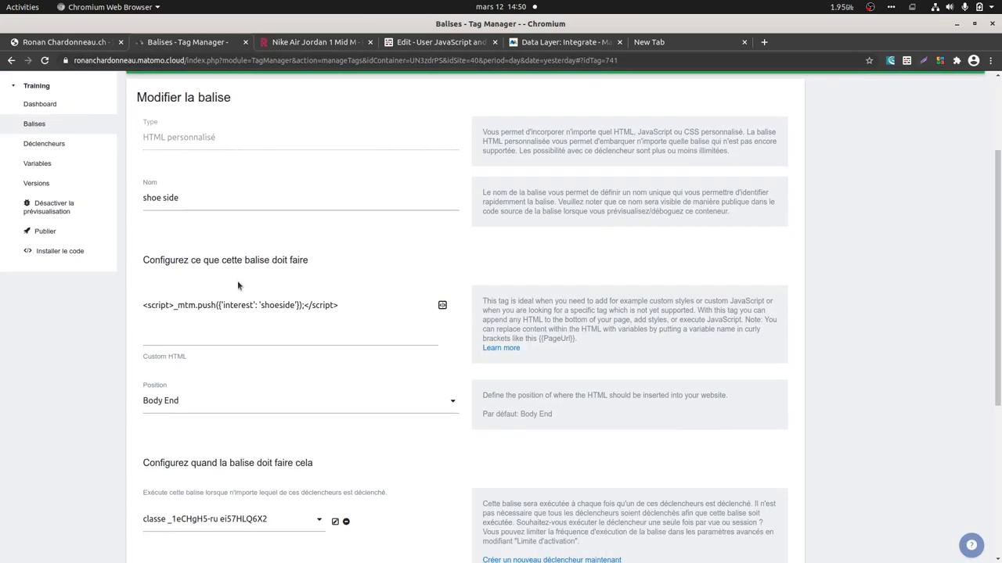
{"action": "left_click_drag", "start_coordinate": [260, 305], "coordinate": [293, 307]}
{"action": "key", "text": "ctrl+c"}
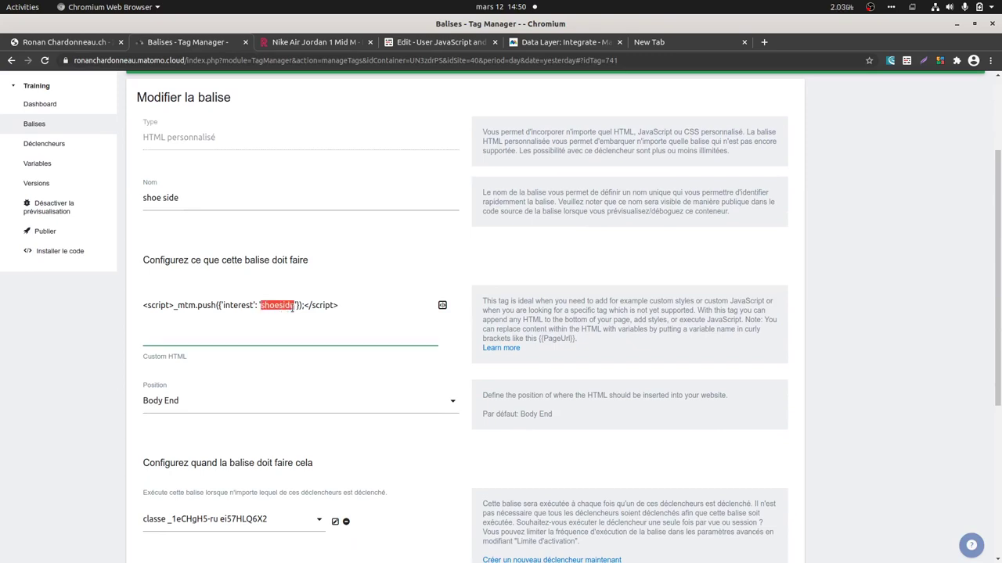
{"action": "left_click", "coordinate": [78, 306]}
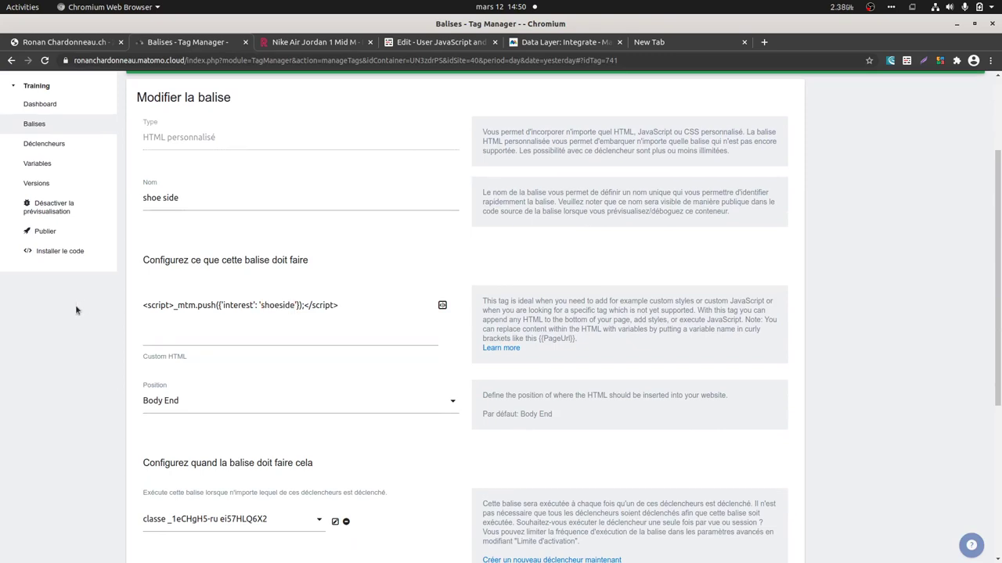
{"action": "scroll", "coordinate": [75, 304], "scroll_direction": "up", "scroll_amount": 3}
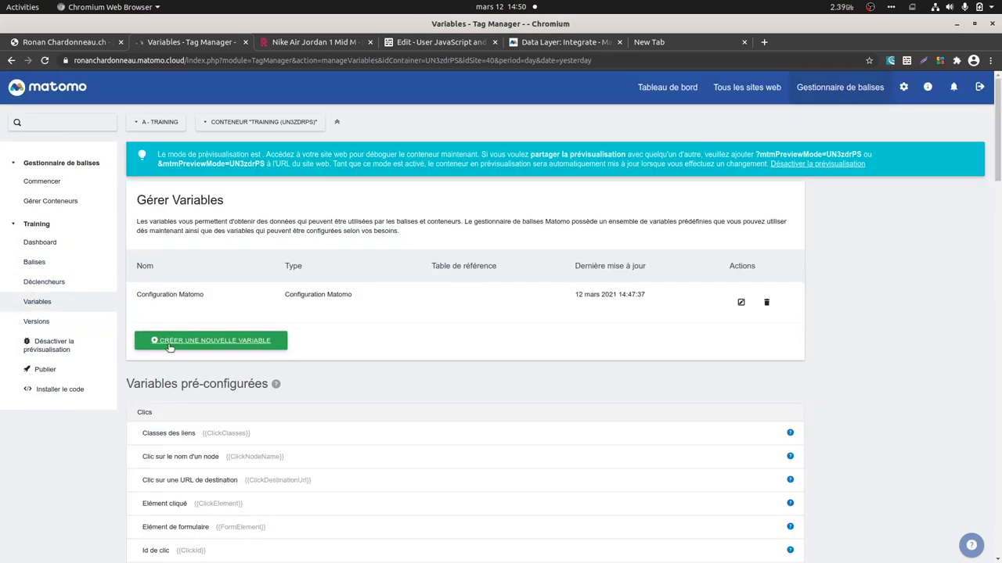
{"action": "left_click", "coordinate": [169, 349]}
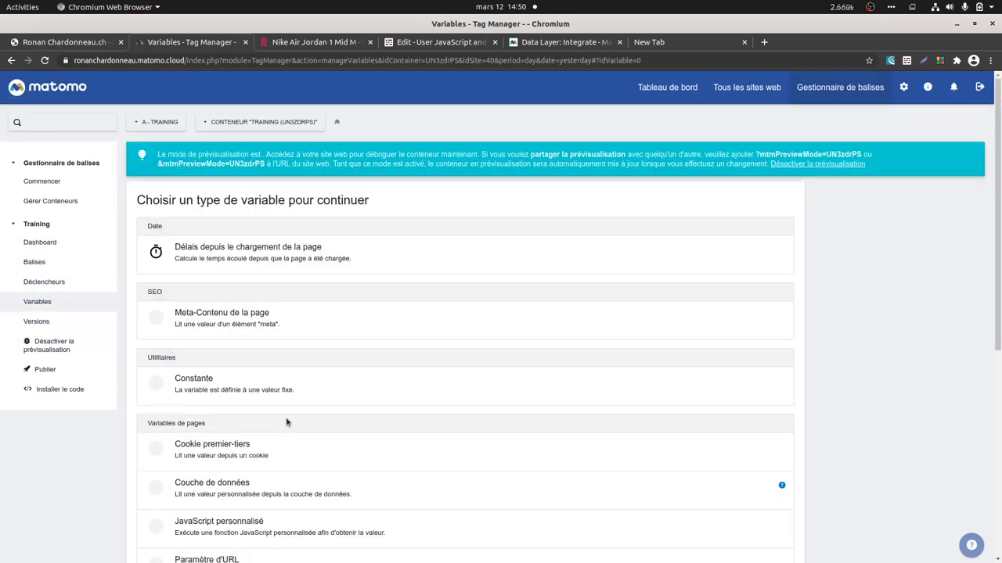
{"action": "scroll", "coordinate": [286, 415], "scroll_direction": "down", "scroll_amount": 3}
{"action": "left_click", "coordinate": [222, 361]}
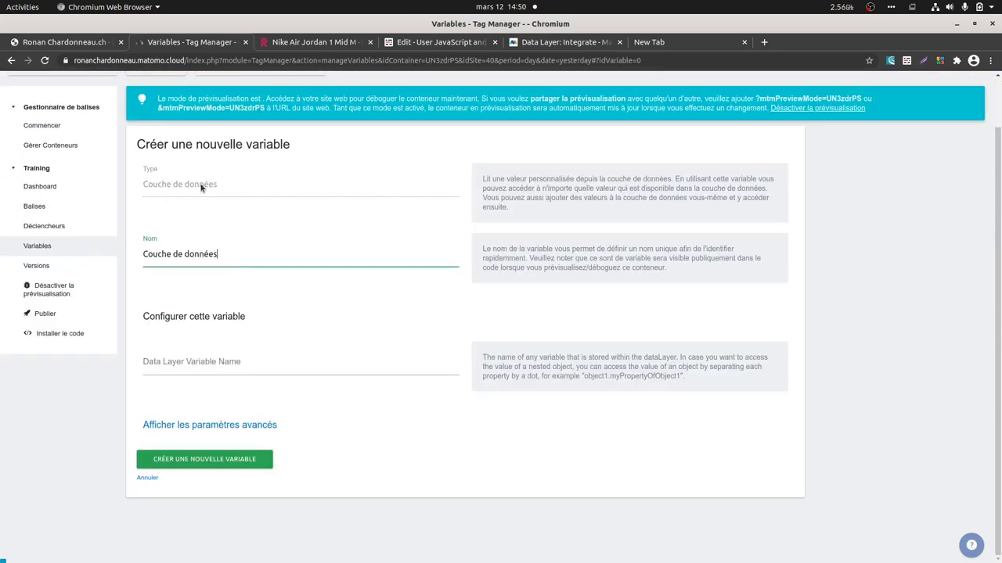
- Name the variable interest, set its data-layer key to interest, create it, and reload the PriceRunner preview
{"action": "left_click_drag", "start_coordinate": [232, 256], "coordinate": [125, 247]}
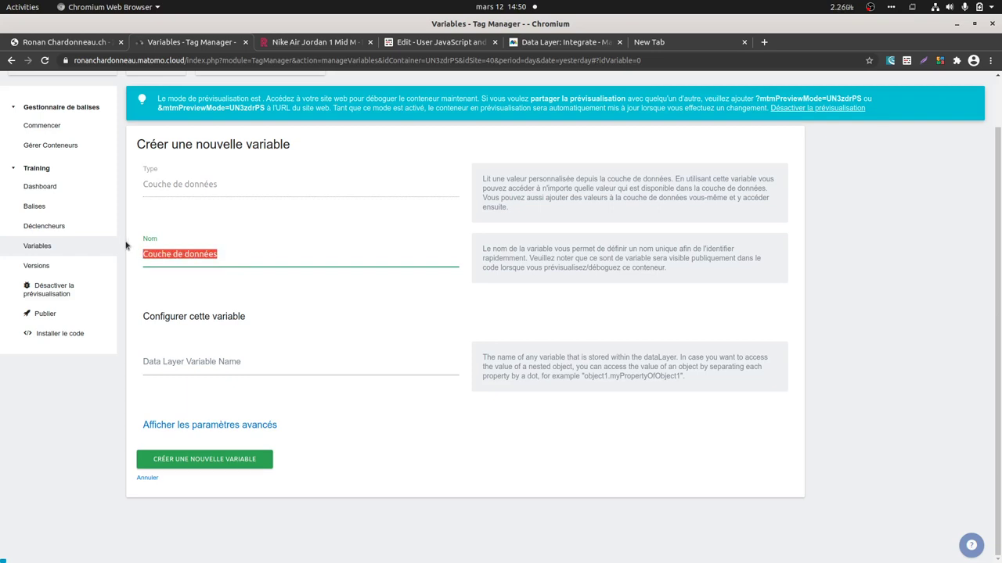
{"action": "type", "text": "shoeside"}
{"action": "left_click", "coordinate": [178, 366]}
{"action": "key", "text": "ctrl+v"}
{"action": "left_click_drag", "start_coordinate": [181, 253], "coordinate": [127, 252]}
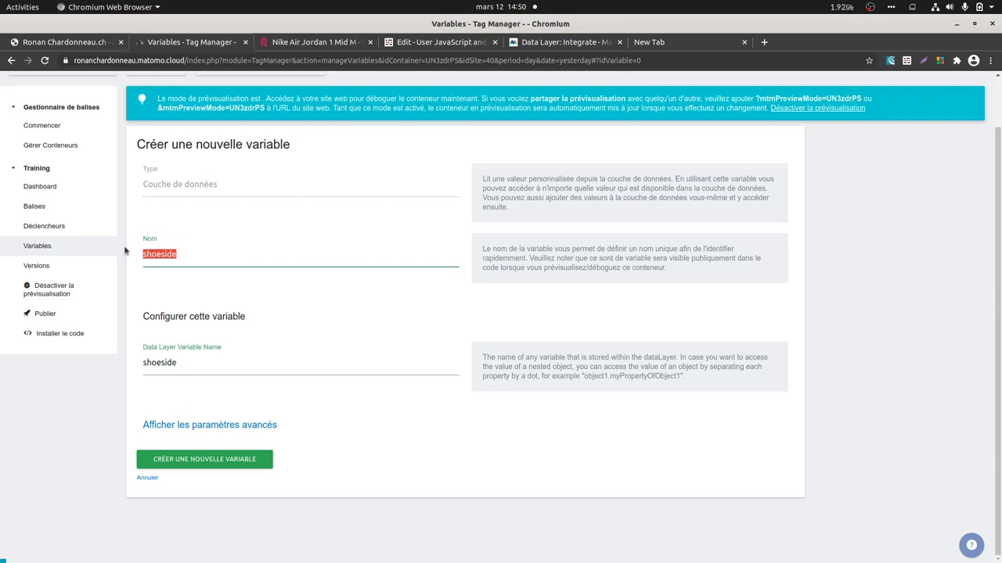
{"action": "type", "text": "interest"}
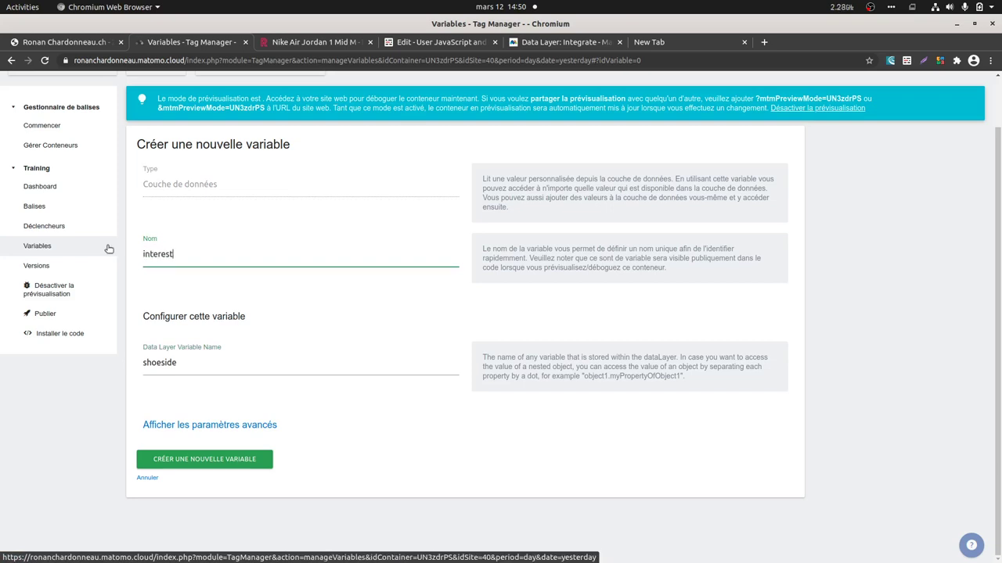
{"action": "left_click_drag", "start_coordinate": [175, 363], "coordinate": [135, 362]}
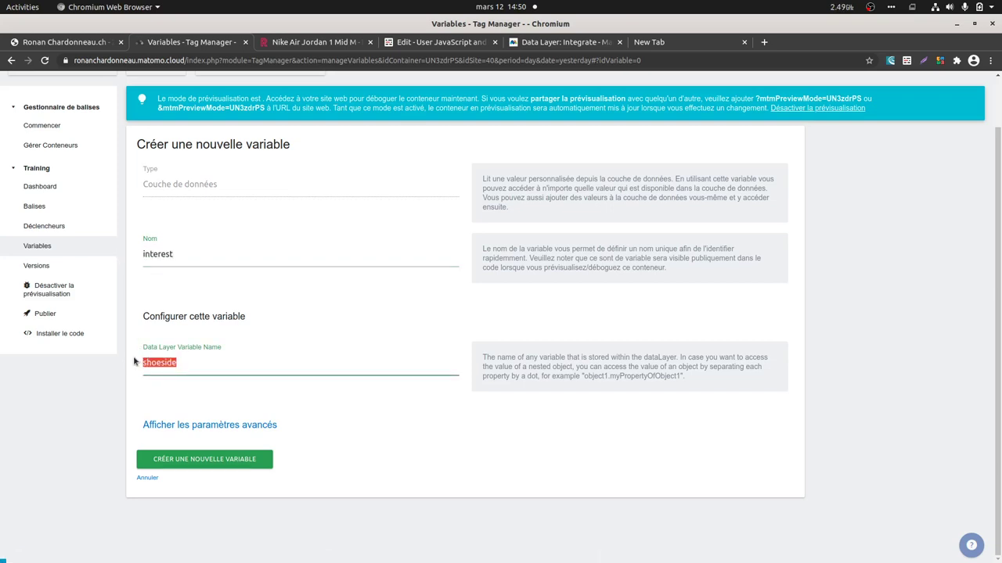
{"action": "type", "text": "interest"}
{"action": "left_click", "coordinate": [185, 461]}
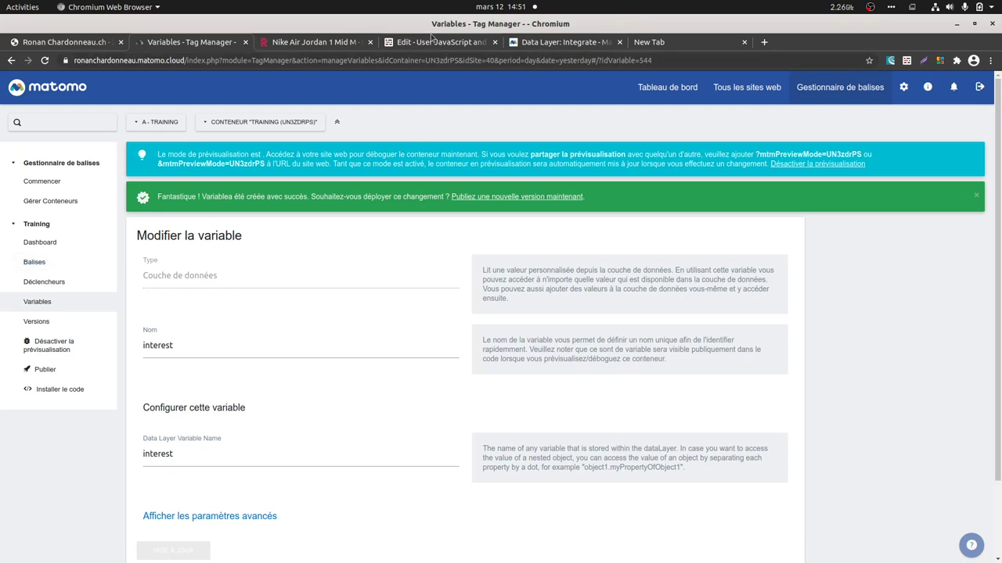
{"action": "left_click", "coordinate": [321, 47]}
{"action": "key", "text": "F5"}
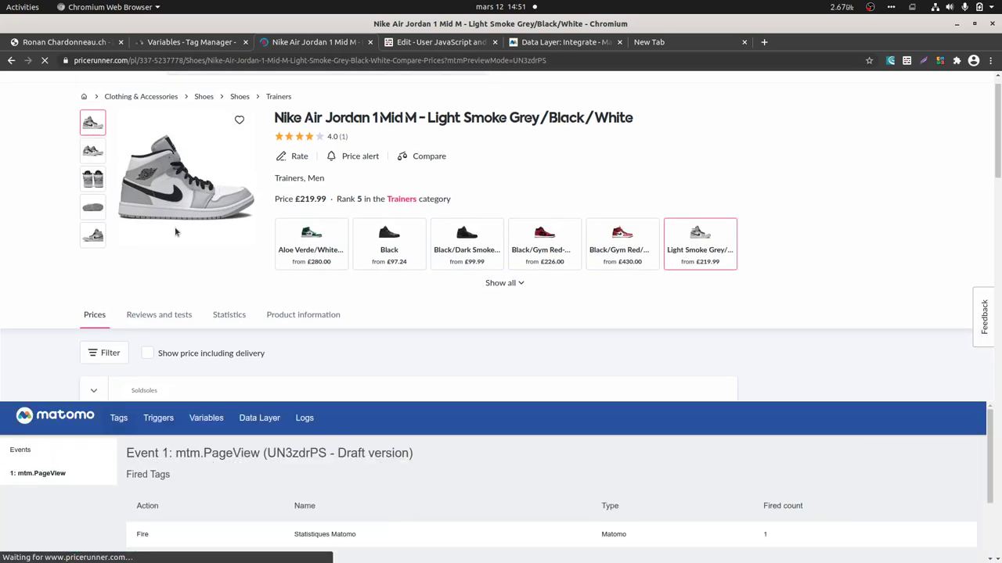
- Click a shoe thumbnail and confirm the debugger shows interest = shoeside on event 3 (mtm.AllElementsClick)
{"action": "left_click", "coordinate": [206, 418]}
{"action": "scroll", "coordinate": [283, 509], "scroll_direction": "down", "scroll_amount": 1}
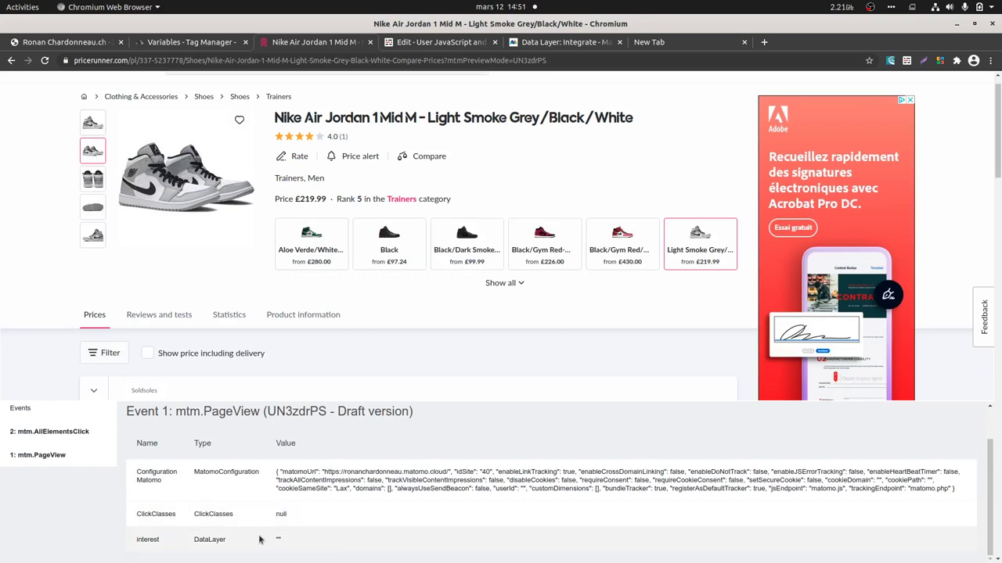
{"action": "left_click", "coordinate": [86, 158]}
{"action": "left_click", "coordinate": [59, 432]}
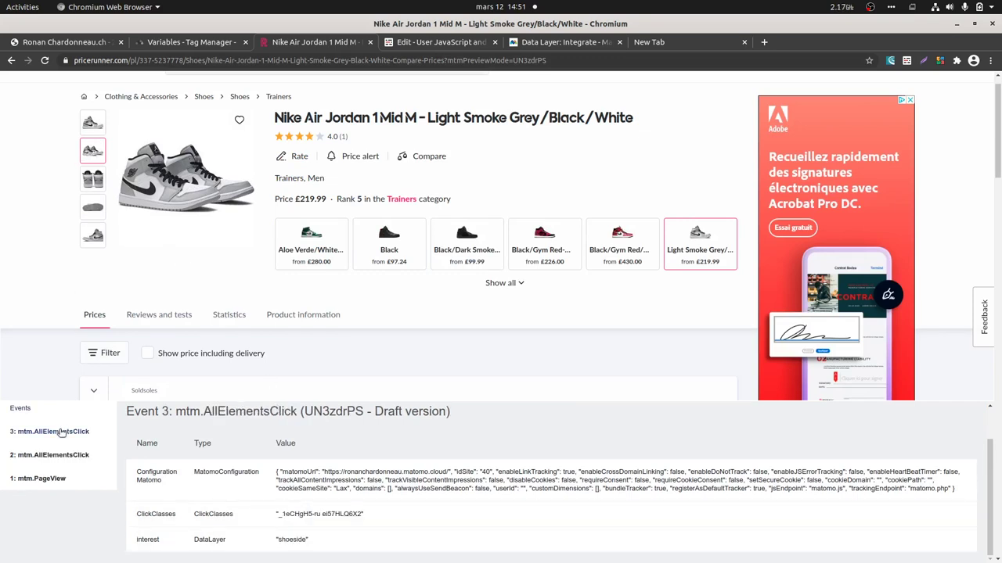
{"action": "left_click_drag", "start_coordinate": [281, 540], "coordinate": [312, 560]}
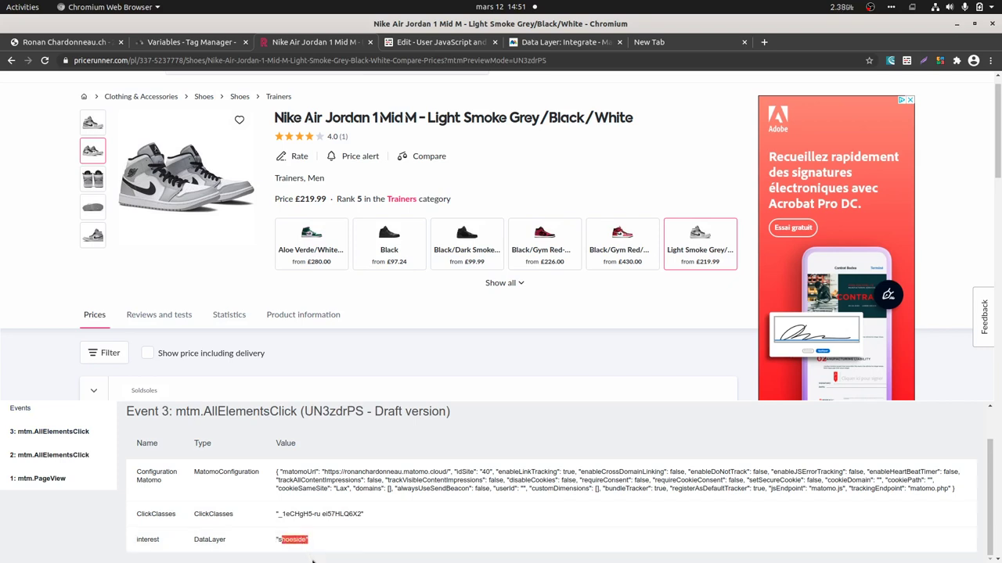
{"action": "left_click", "coordinate": [399, 329]}
{"action": "scroll", "coordinate": [400, 325], "scroll_direction": "up", "scroll_amount": 1}
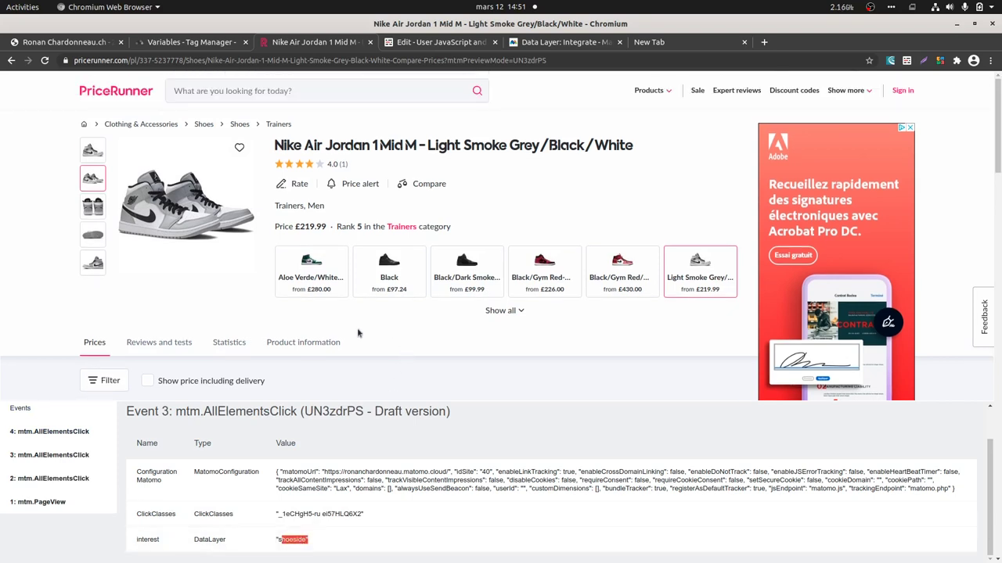
- Inspect the Price alert markup in DevTools, examining its button, paragraph and icon elements
{"action": "right_click", "coordinate": [360, 190]}
{"action": "left_click", "coordinate": [376, 331]}
{"action": "right_click", "coordinate": [362, 188]}
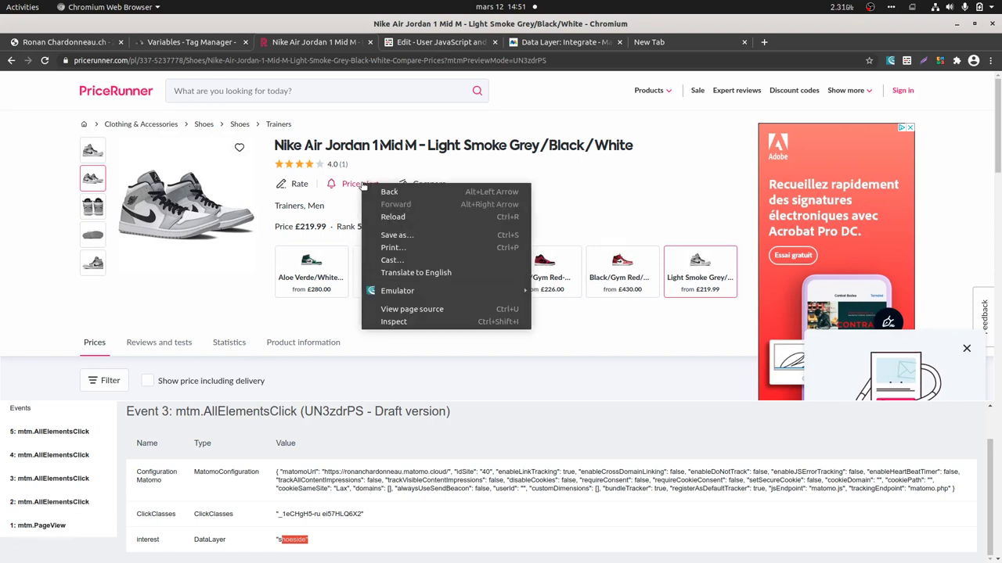
{"action": "left_click", "coordinate": [398, 322]}
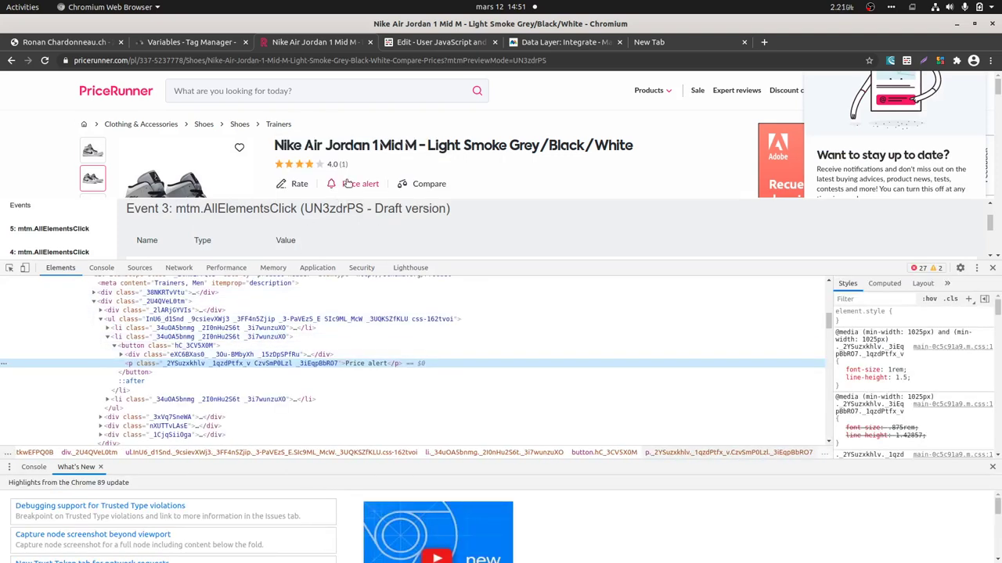
{"action": "left_click", "coordinate": [189, 346]}
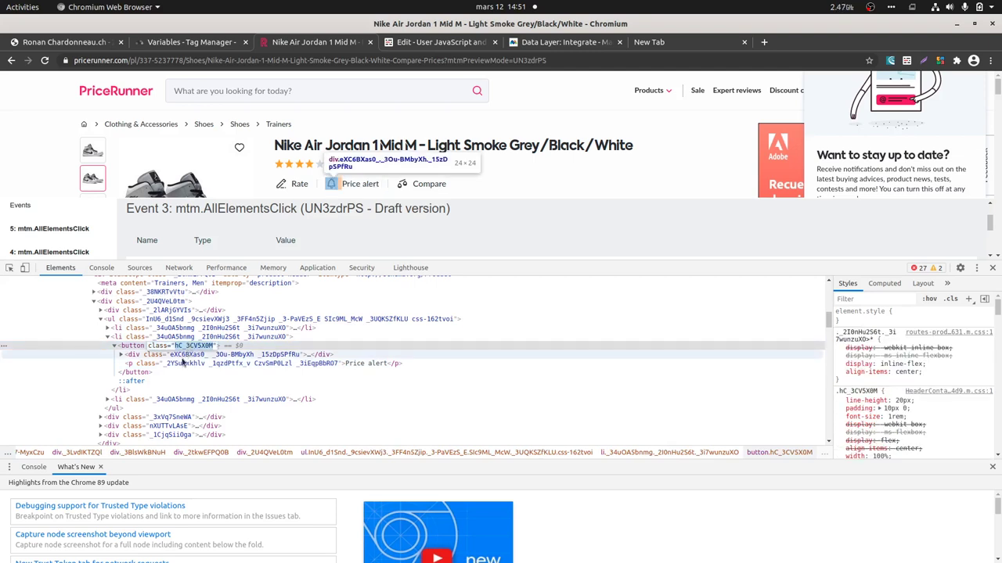
{"action": "left_click", "coordinate": [183, 362]}
{"action": "left_click", "coordinate": [186, 356]}
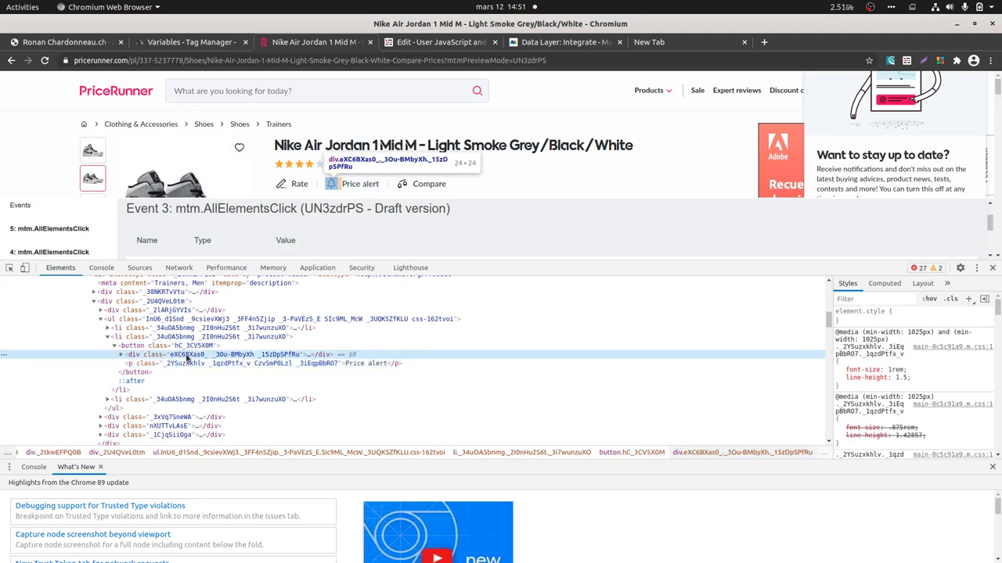
{"action": "left_click", "coordinate": [192, 346]}
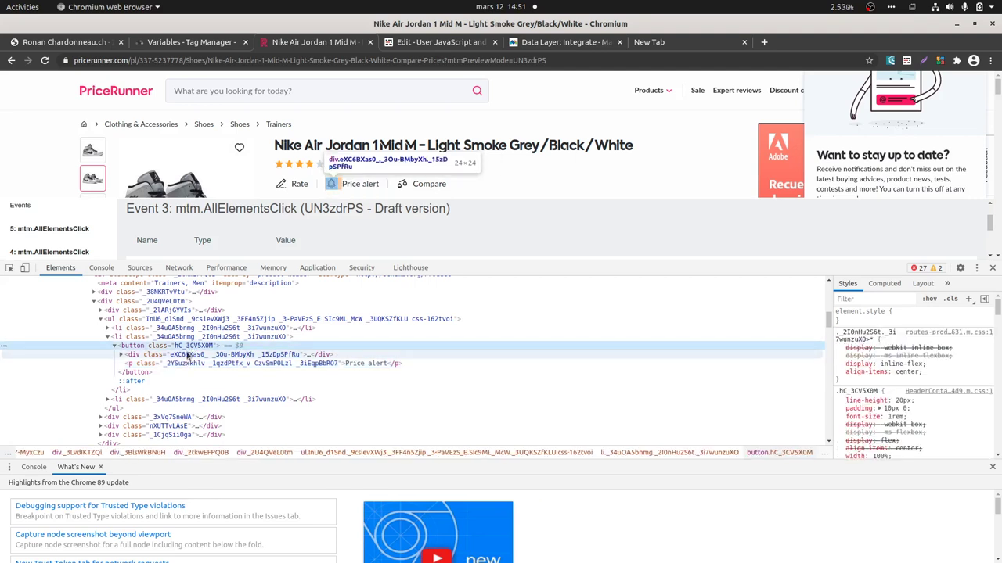
{"action": "double_click", "coordinate": [192, 346]}
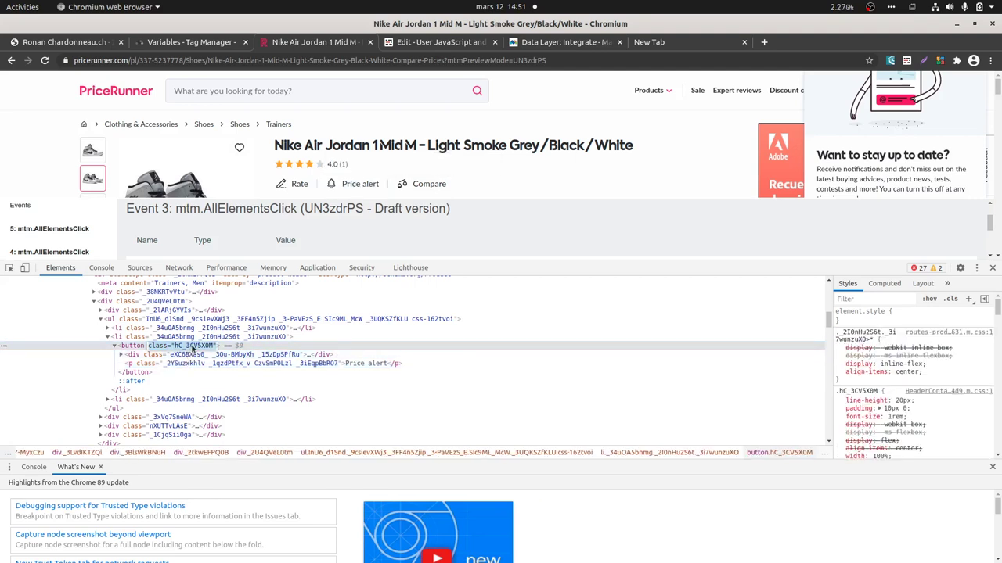
{"action": "left_click", "coordinate": [186, 348]}
{"action": "key", "text": "Escape"}
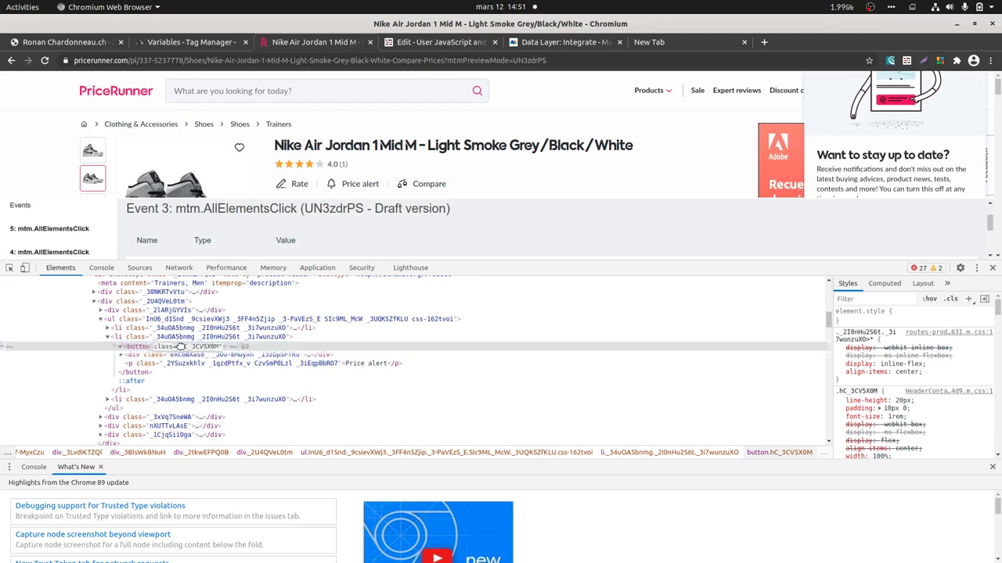
{"action": "key", "text": "Delete"}
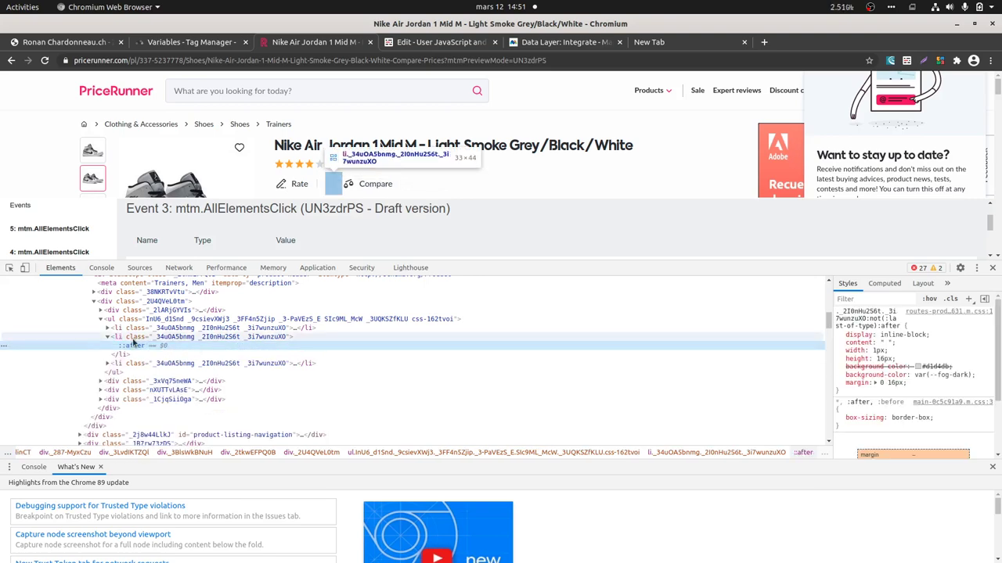
- Reload the page, re-inspect the Price alert button, copy its class hC_3CV5X0M, and open Matomo's tag list
{"action": "left_click", "coordinate": [43, 62]}
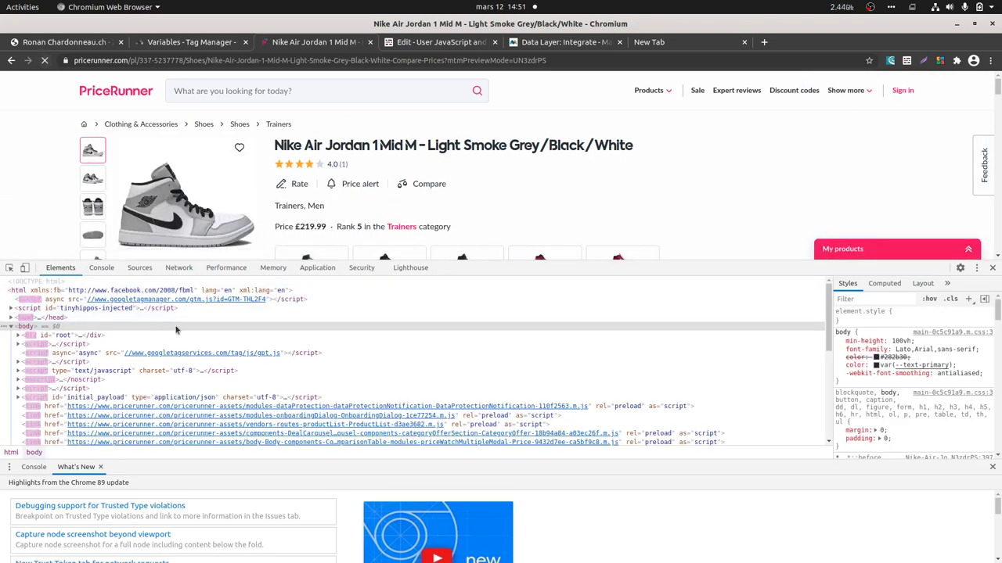
{"action": "left_click", "coordinate": [7, 267]}
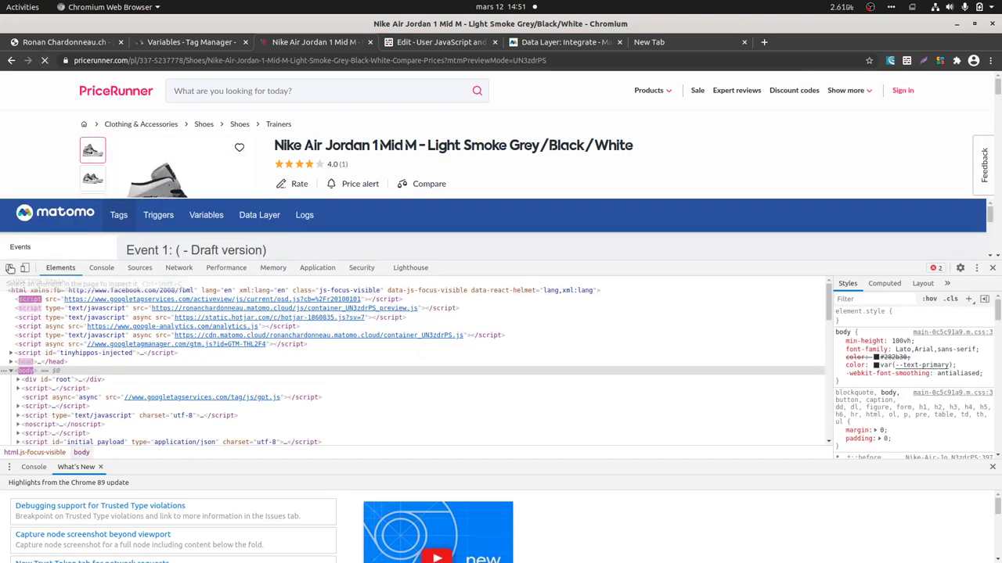
{"action": "left_click", "coordinate": [331, 182]}
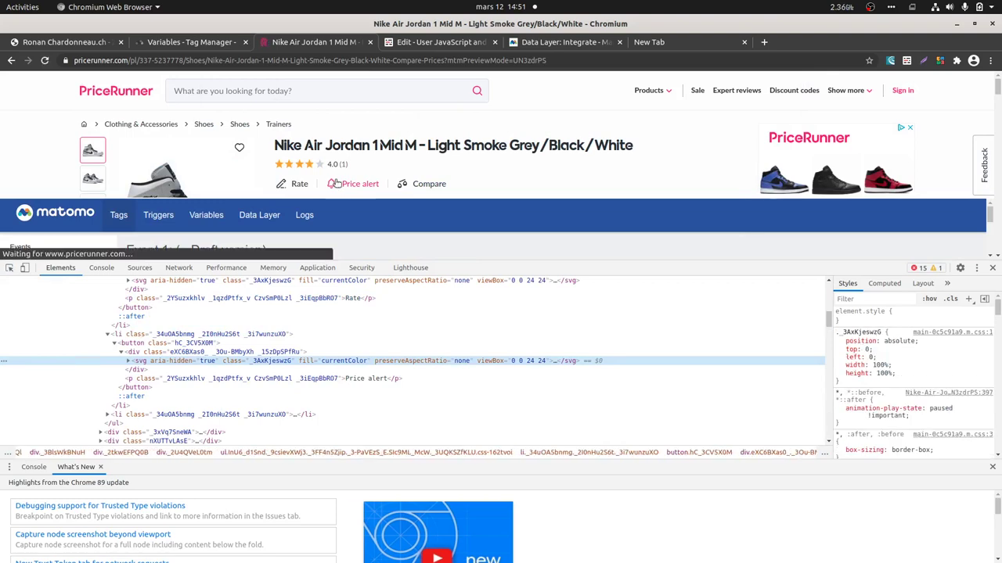
{"action": "left_click", "coordinate": [188, 345]}
{"action": "double_click", "coordinate": [187, 344]}
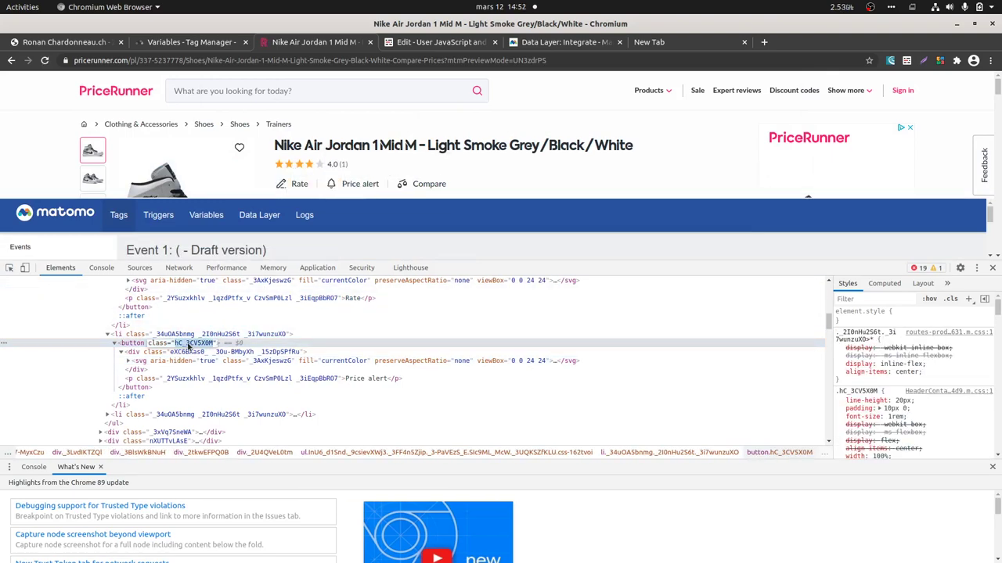
{"action": "left_click", "coordinate": [154, 45]}
{"action": "left_click", "coordinate": [56, 270]}
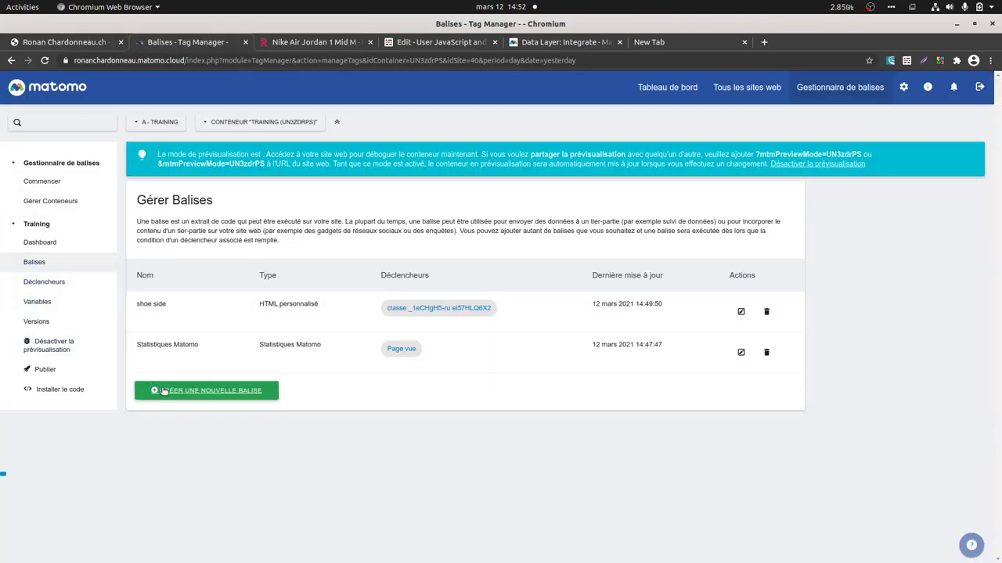
- Create a new Statistiques Matomo tag named event
{"action": "left_click", "coordinate": [163, 392]}
{"action": "scroll", "coordinate": [235, 384], "scroll_direction": "down", "scroll_amount": 2}
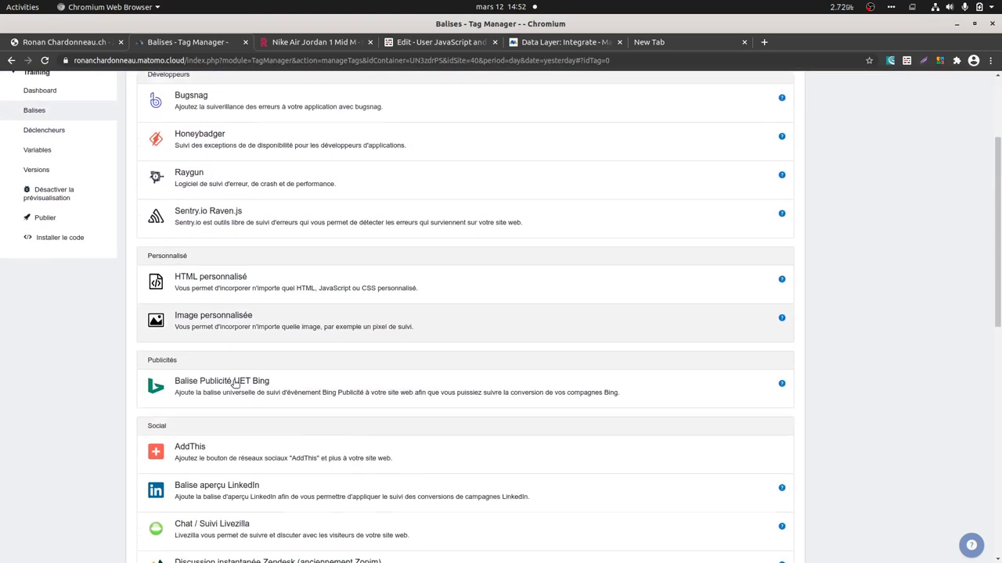
{"action": "scroll", "coordinate": [234, 384], "scroll_direction": "down", "scroll_amount": 3}
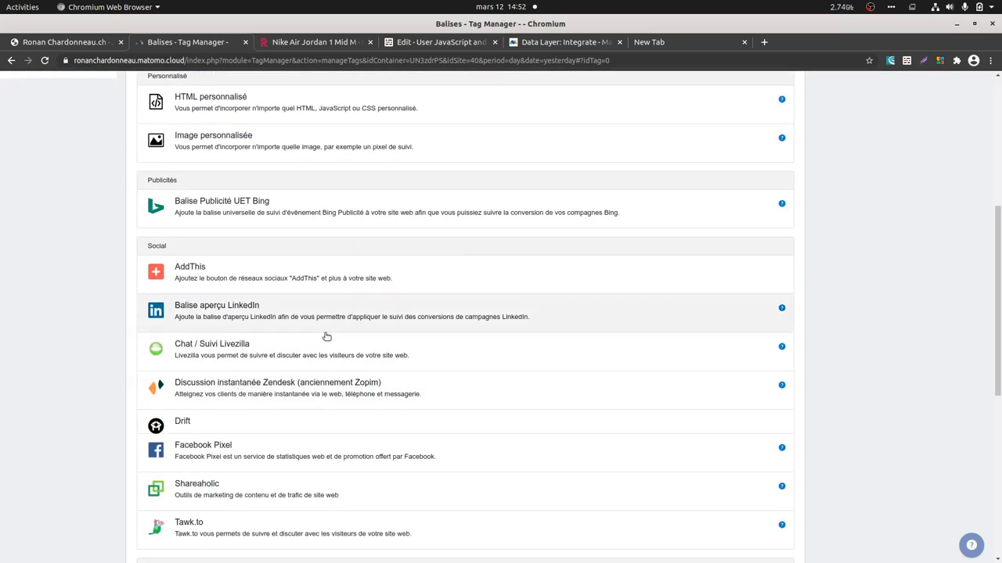
{"action": "scroll", "coordinate": [280, 378], "scroll_direction": "down", "scroll_amount": 3}
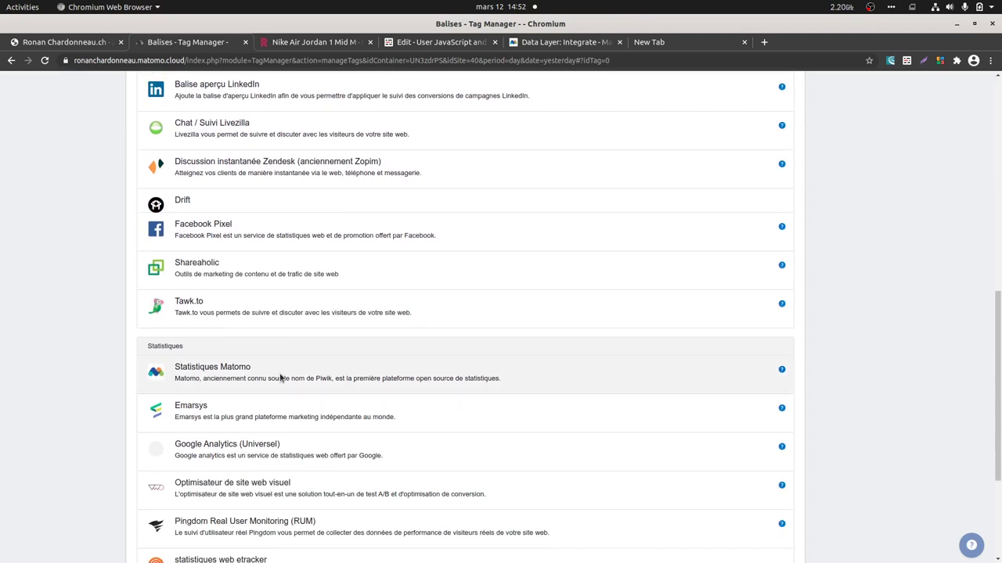
{"action": "left_click", "coordinate": [280, 378]}
{"action": "left_click_drag", "start_coordinate": [206, 197], "coordinate": [141, 201]}
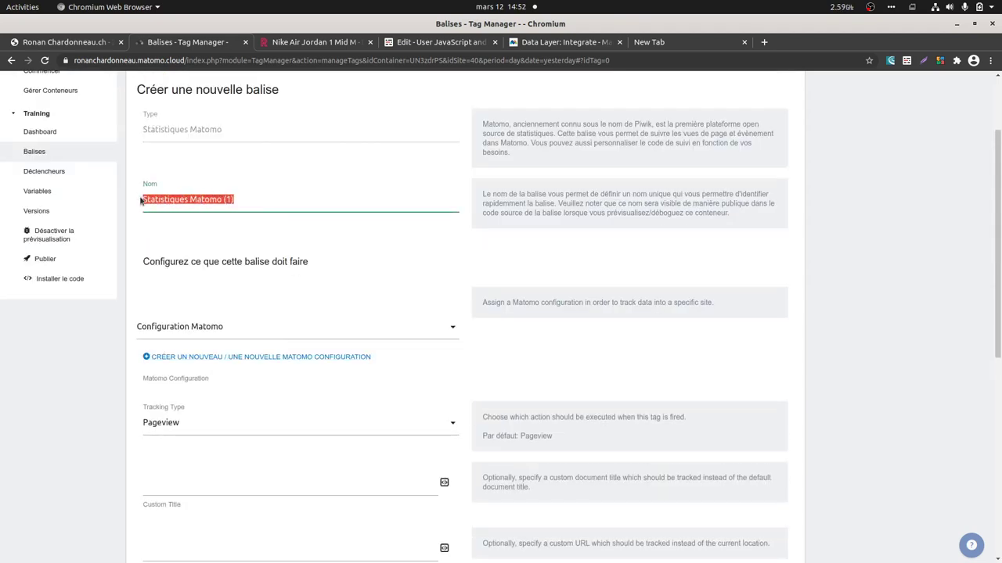
{"action": "type", "text": "eve"}
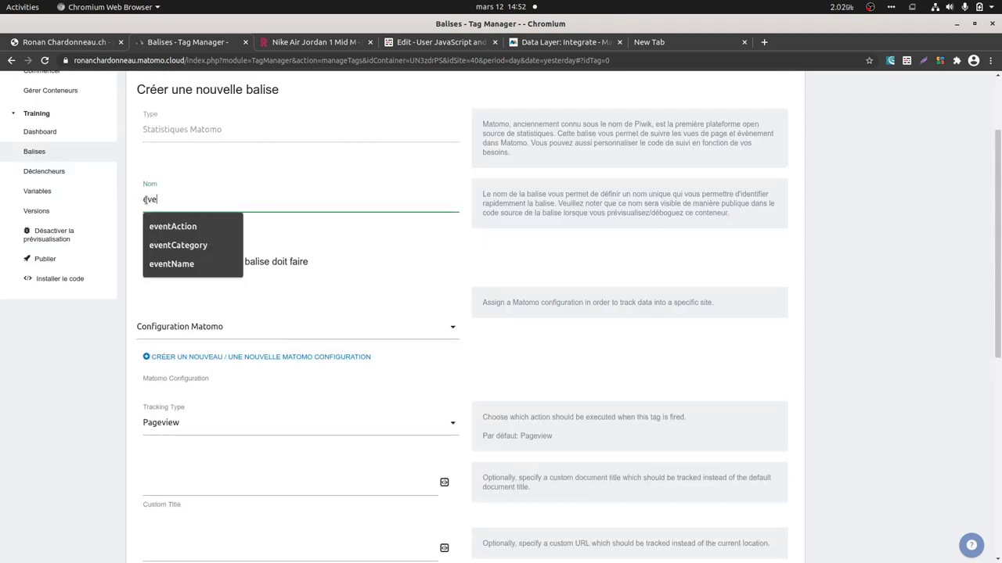
{"action": "left_click", "coordinate": [309, 264]}
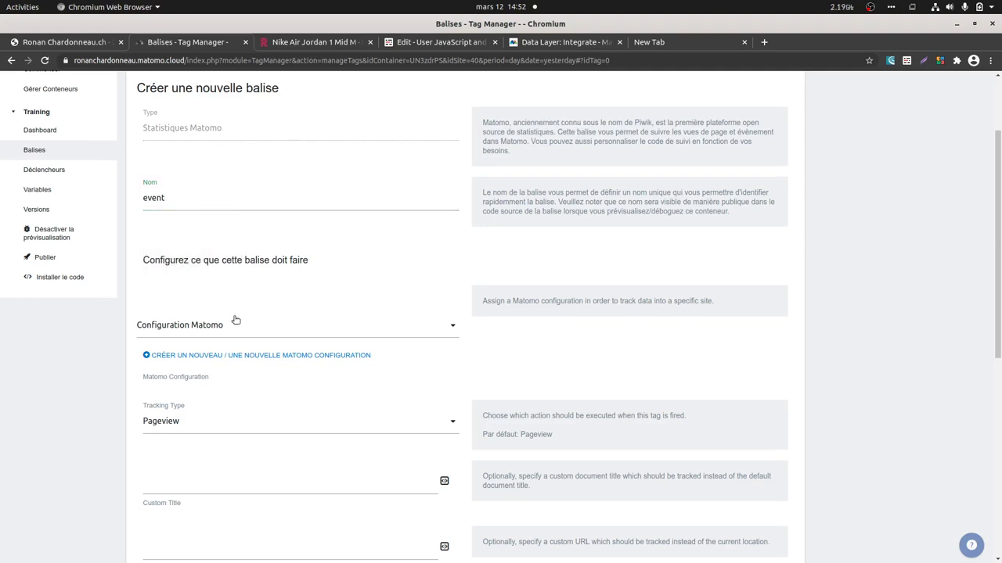
- Set the tracking type to Event with category 'price alert with an interest in {{interest}}'
{"action": "scroll", "coordinate": [237, 319], "scroll_direction": "down", "scroll_amount": 3}
{"action": "left_click", "coordinate": [239, 313]}
{"action": "left_click", "coordinate": [220, 369]}
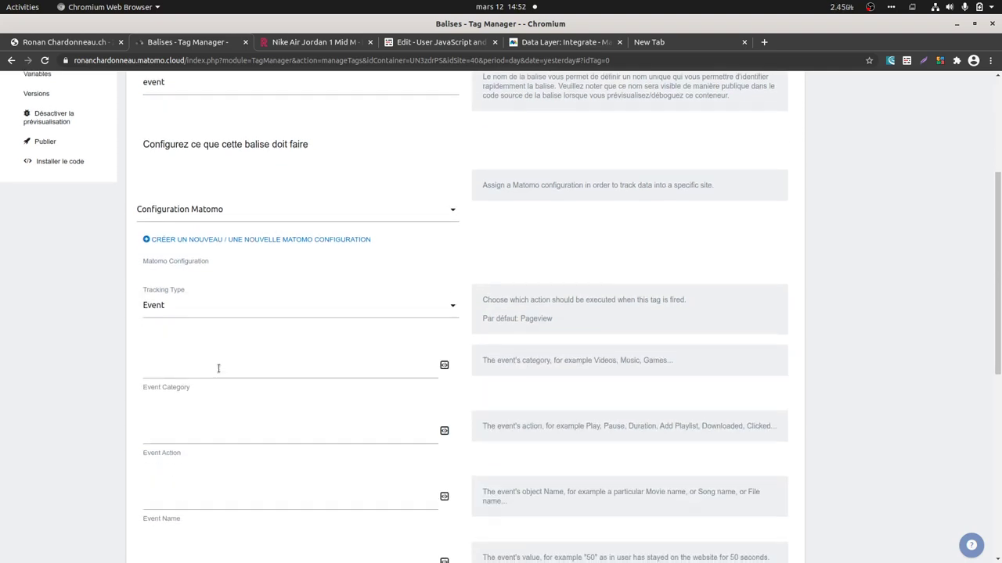
{"action": "scroll", "coordinate": [219, 368], "scroll_direction": "down", "scroll_amount": 3}
{"action": "left_click", "coordinate": [265, 266]}
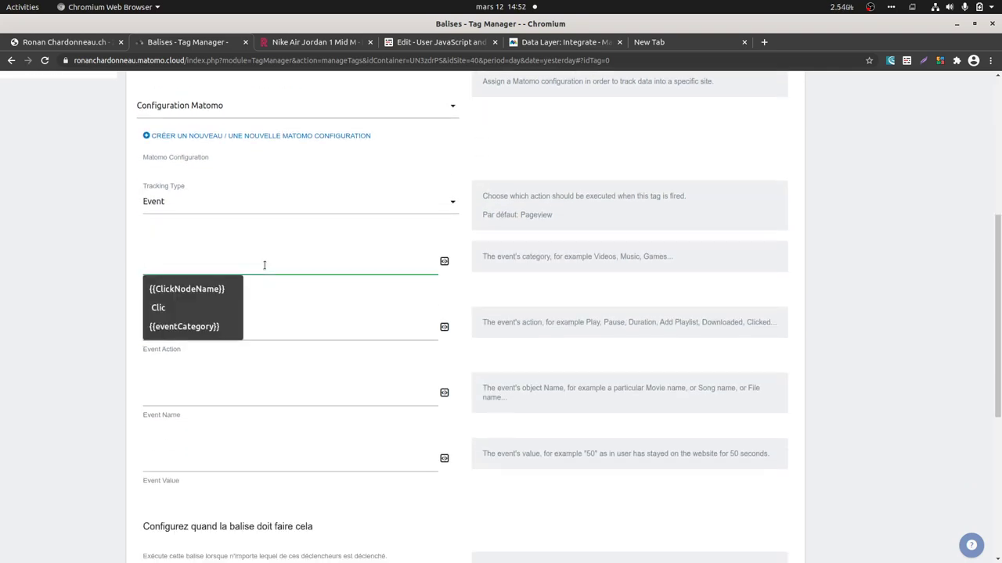
{"action": "type", "text": "price alert with an intere"}
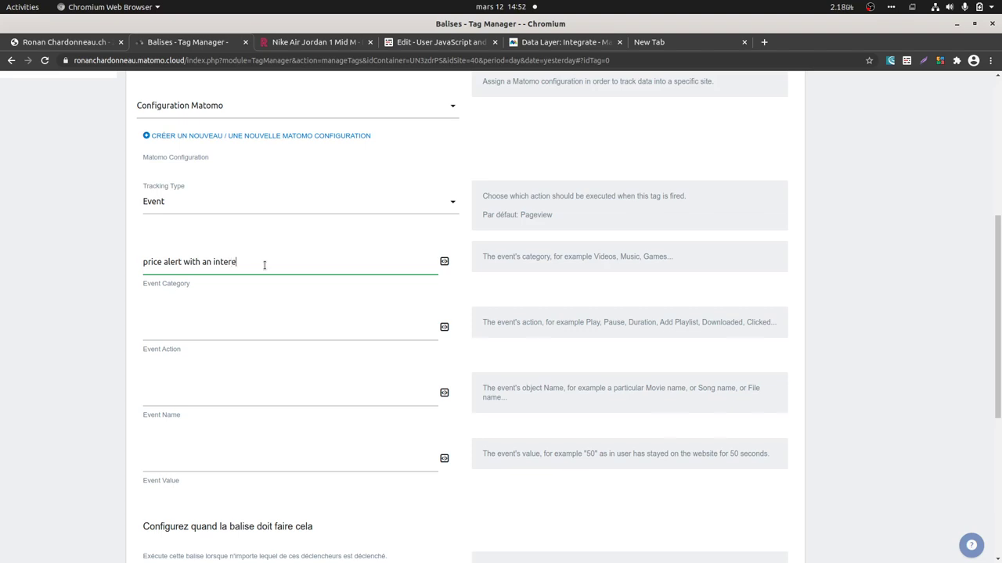
{"action": "left_click", "coordinate": [444, 263]}
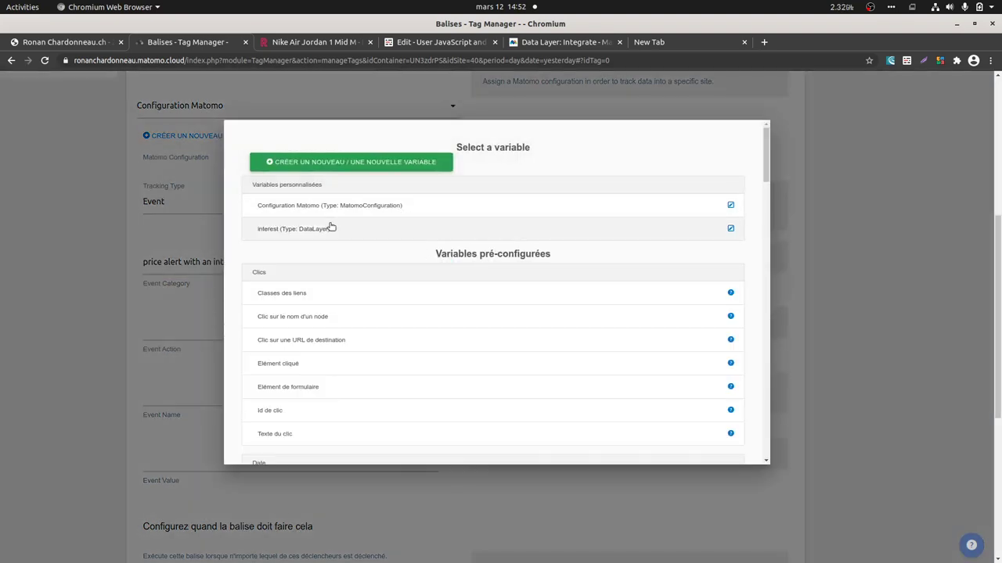
{"action": "left_click", "coordinate": [331, 228]}
- Enter test as the event action and start filling in the event name
{"action": "left_click", "coordinate": [266, 323]}
{"action": "type", "text": "t"}
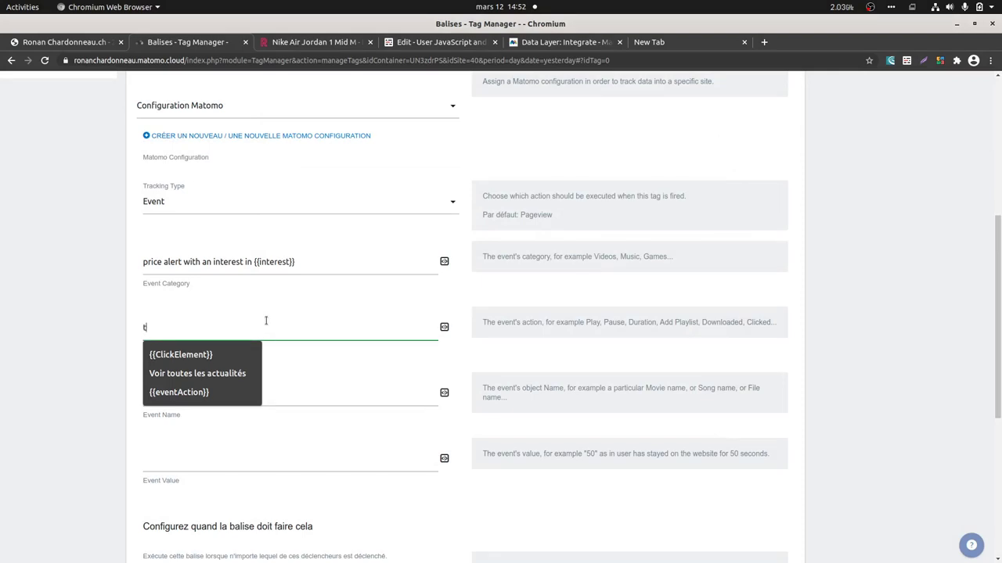
{"action": "type", "text": "est"}
{"action": "left_click", "coordinate": [197, 403]}
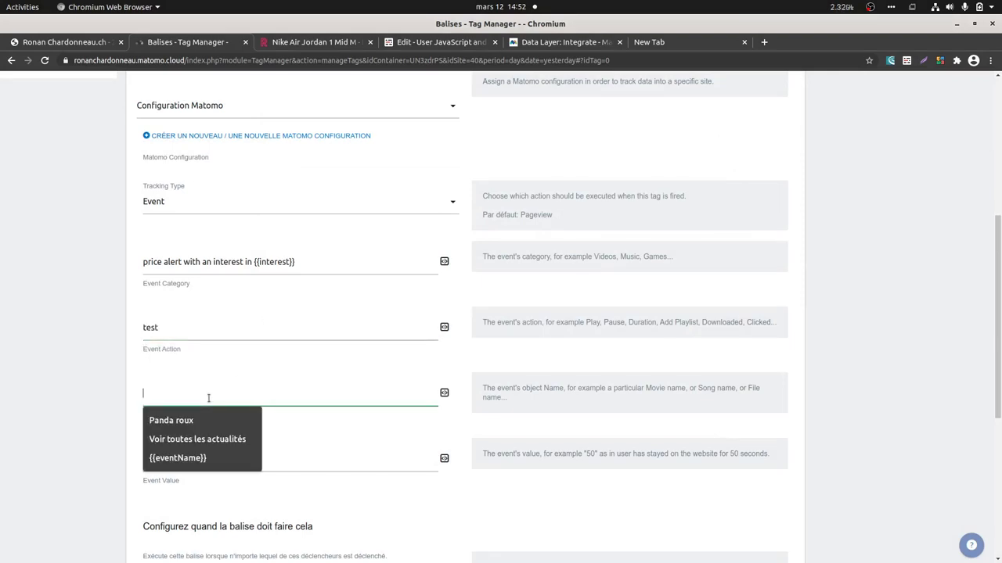
{"action": "type", "text": "tes"}
{"action": "scroll", "coordinate": [183, 431], "scroll_direction": "down", "scroll_amount": 2}
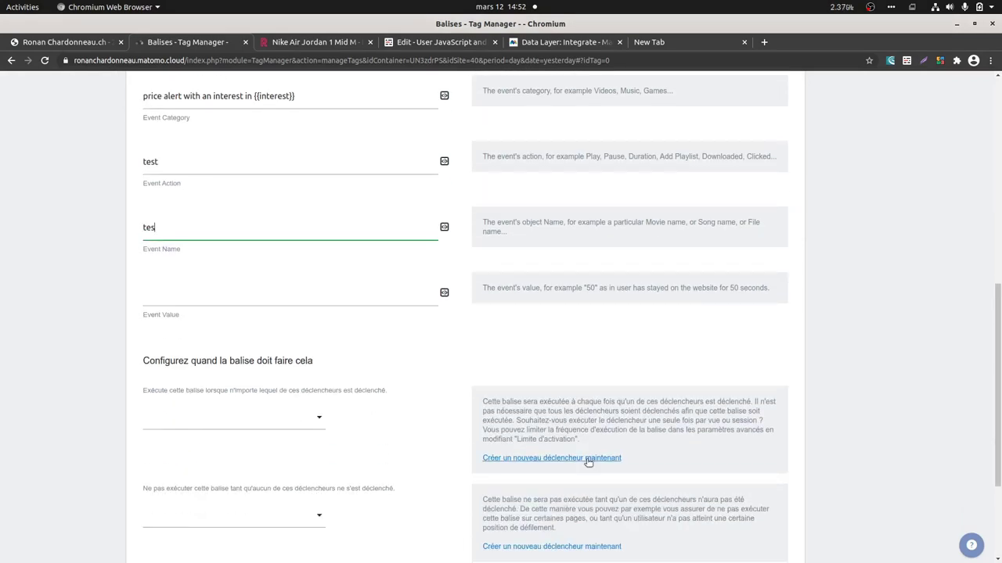
- Attach a new all-element-clicks trigger 'button hC_3CV5X0M' matching link class hC_3CV5X0M, then save the tag
{"action": "left_click", "coordinate": [587, 461]}
{"action": "scroll", "coordinate": [213, 180], "scroll_direction": "down", "scroll_amount": 1}
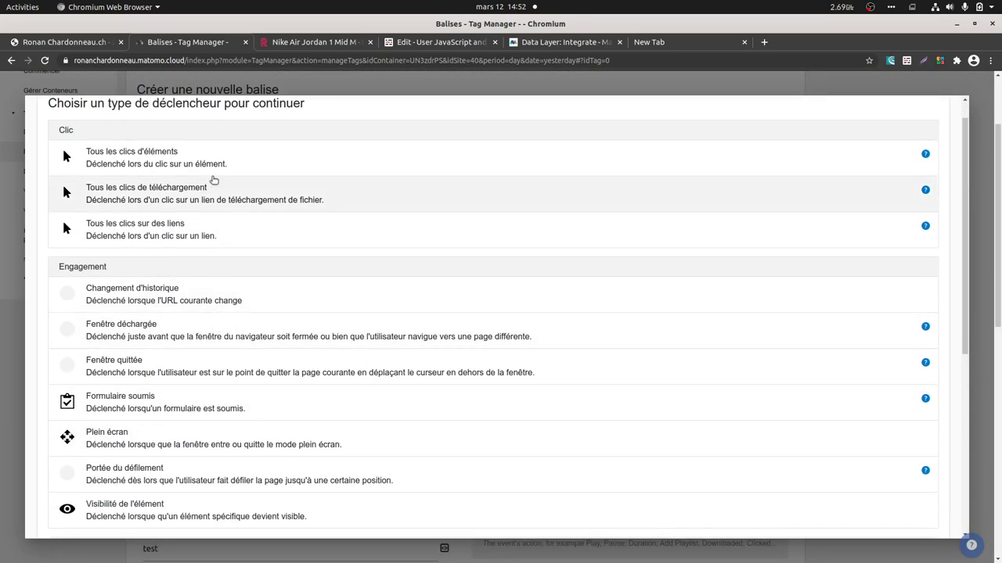
{"action": "left_click", "coordinate": [196, 171]}
{"action": "triple_click", "coordinate": [92, 218]}
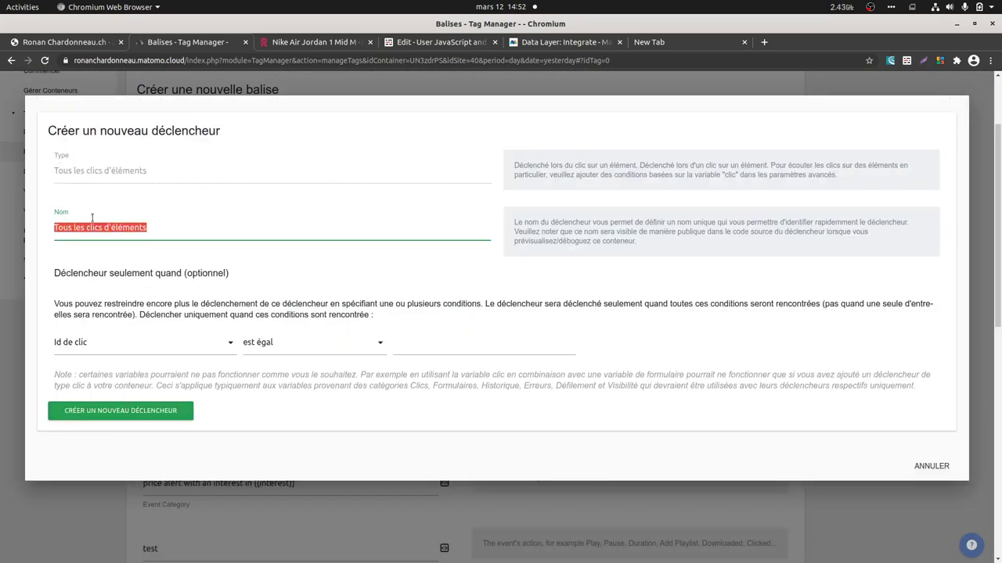
{"action": "type", "text": "button hC_3CV5X0M"}
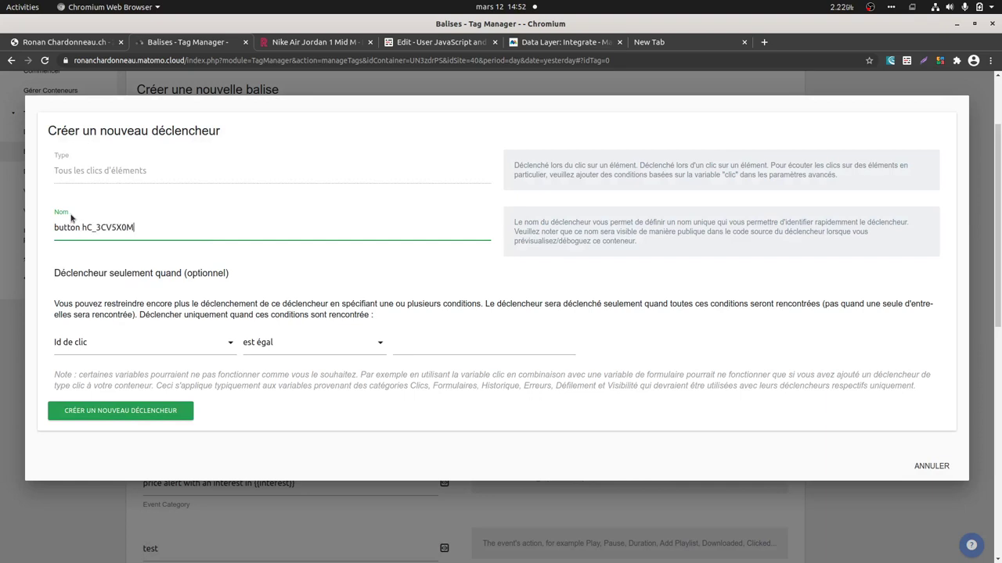
{"action": "left_click", "coordinate": [78, 352]}
{"action": "left_click", "coordinate": [74, 364]}
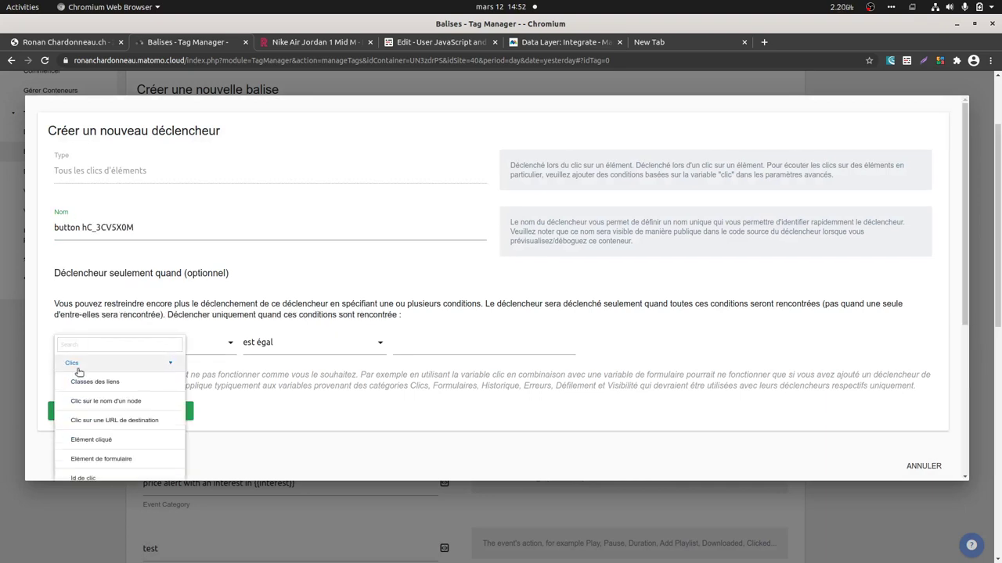
{"action": "left_click", "coordinate": [74, 379]}
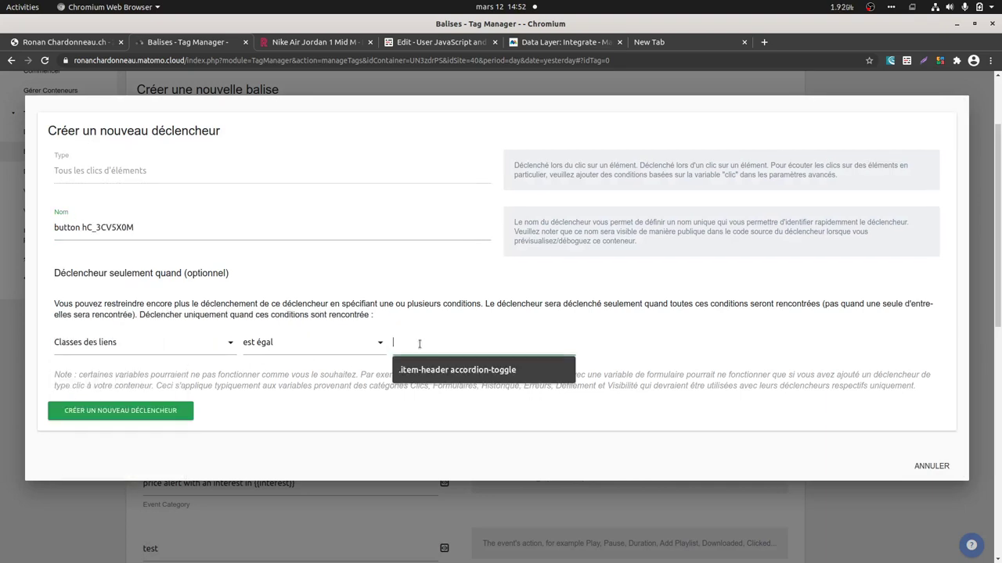
{"action": "type", "text": "hC_3CV5X0M"}
{"action": "left_click", "coordinate": [86, 466]}
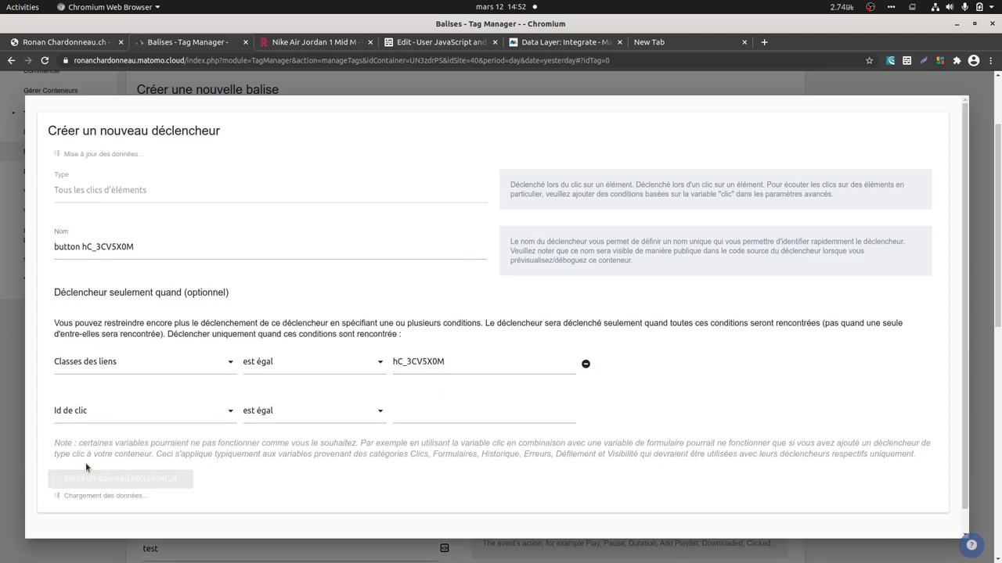
{"action": "scroll", "coordinate": [227, 411], "scroll_direction": "down", "scroll_amount": 10}
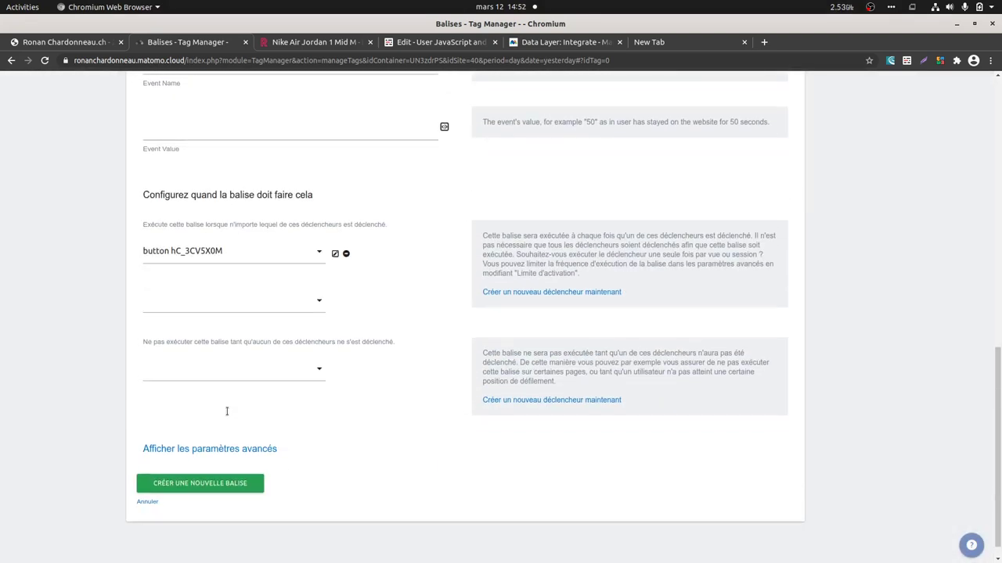
{"action": "left_click", "coordinate": [196, 465]}
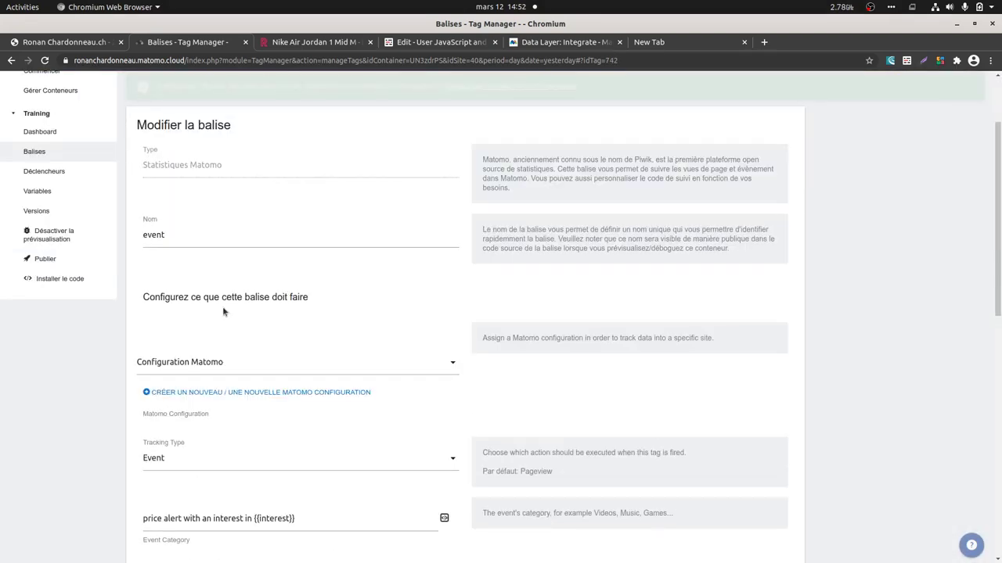
- Reload the preview, click Price alert, and inspect click events 3–5 for fired tags
{"action": "left_click", "coordinate": [313, 42]}
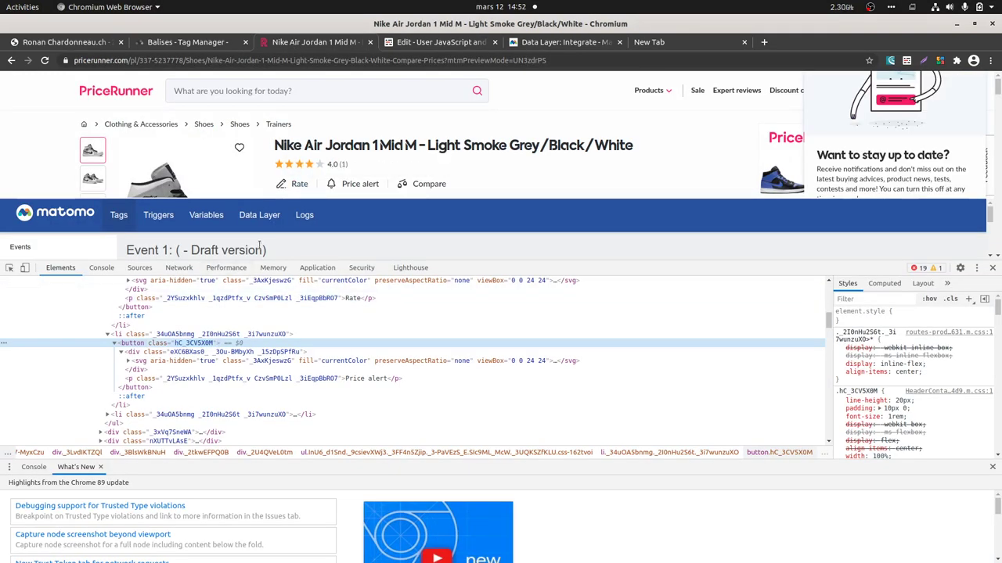
{"action": "key", "text": "ctrl+r"}
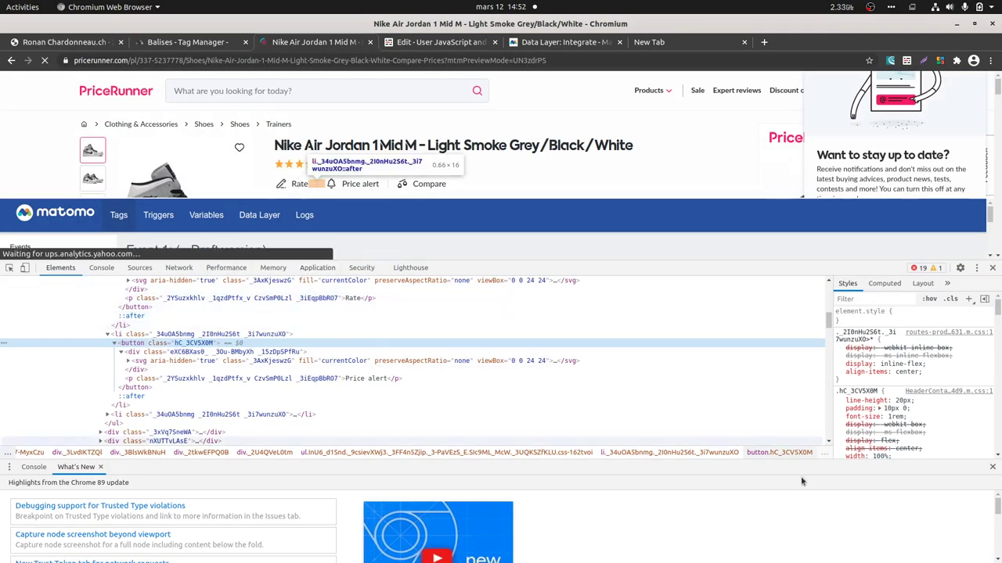
{"action": "left_click", "coordinate": [993, 269]}
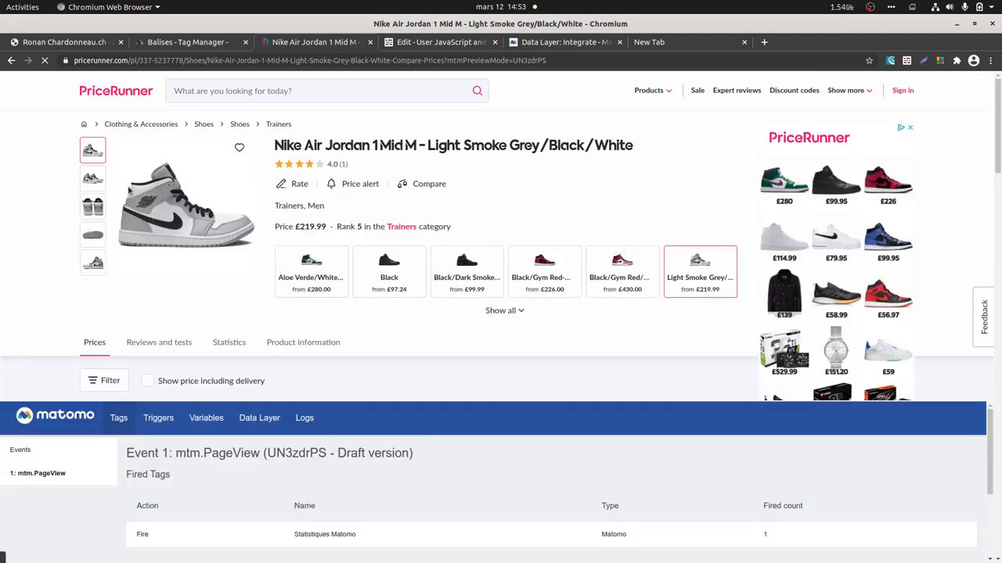
{"action": "left_click", "coordinate": [332, 186]}
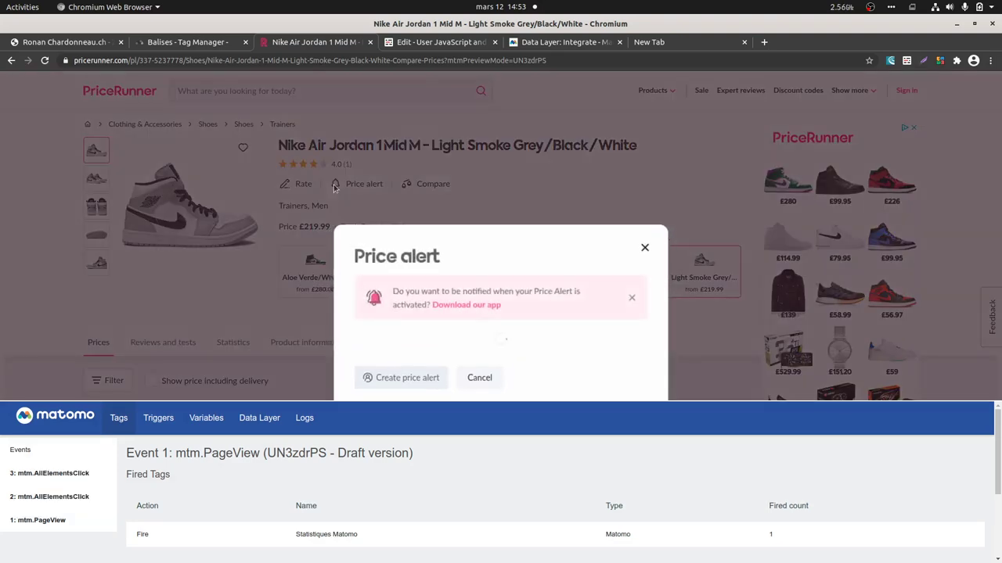
{"action": "left_click", "coordinate": [645, 174]}
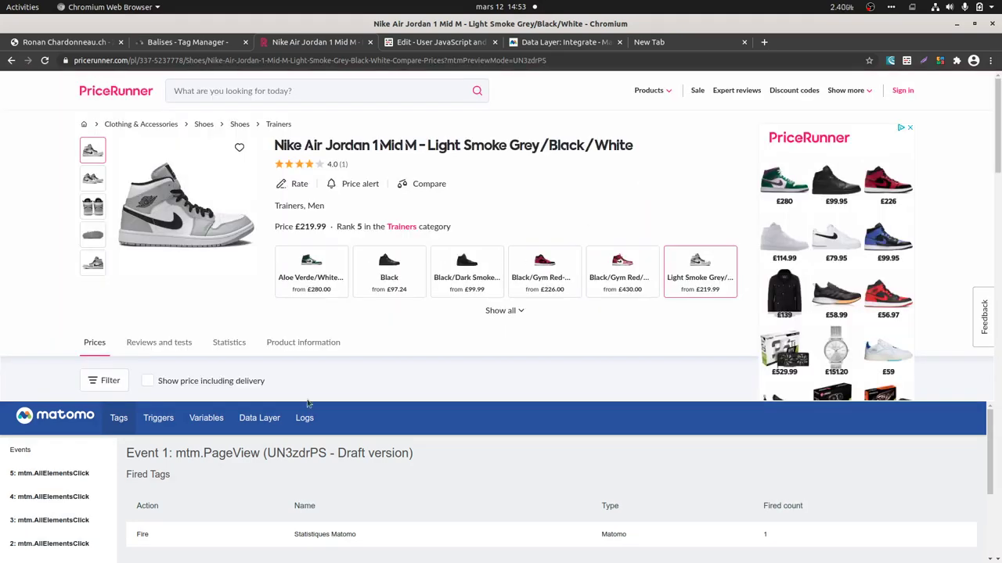
{"action": "left_click", "coordinate": [55, 474]}
{"action": "left_click", "coordinate": [48, 497]}
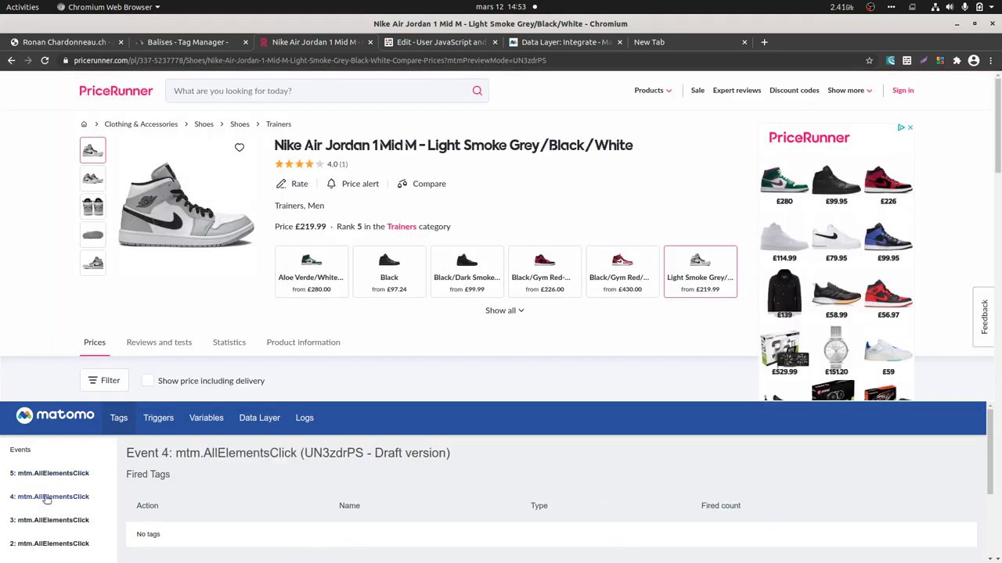
{"action": "left_click", "coordinate": [49, 521]}
{"action": "scroll", "coordinate": [55, 504], "scroll_direction": "down", "scroll_amount": 1}
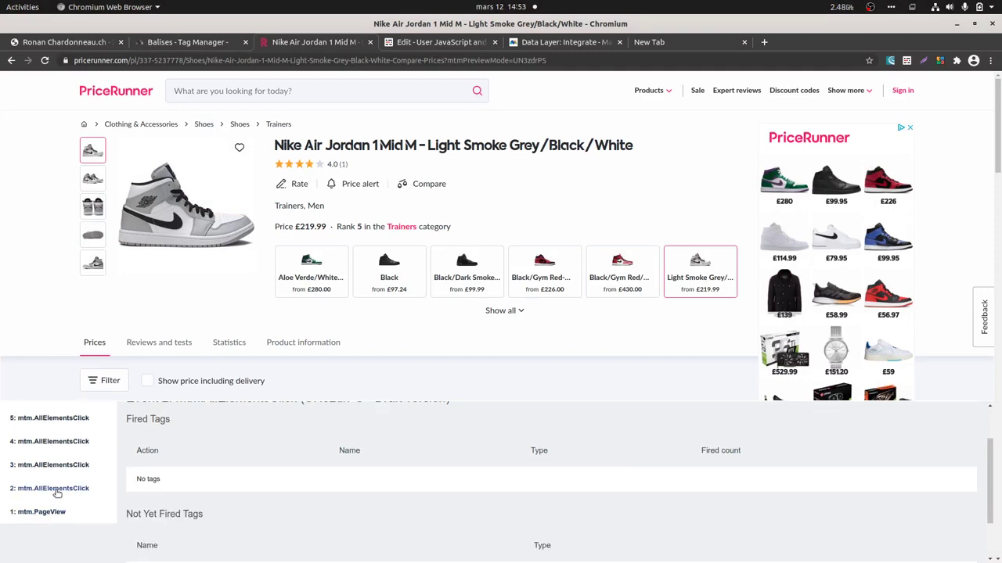
{"action": "left_click", "coordinate": [69, 419]}
{"action": "scroll", "coordinate": [64, 441], "scroll_direction": "up", "scroll_amount": 1}
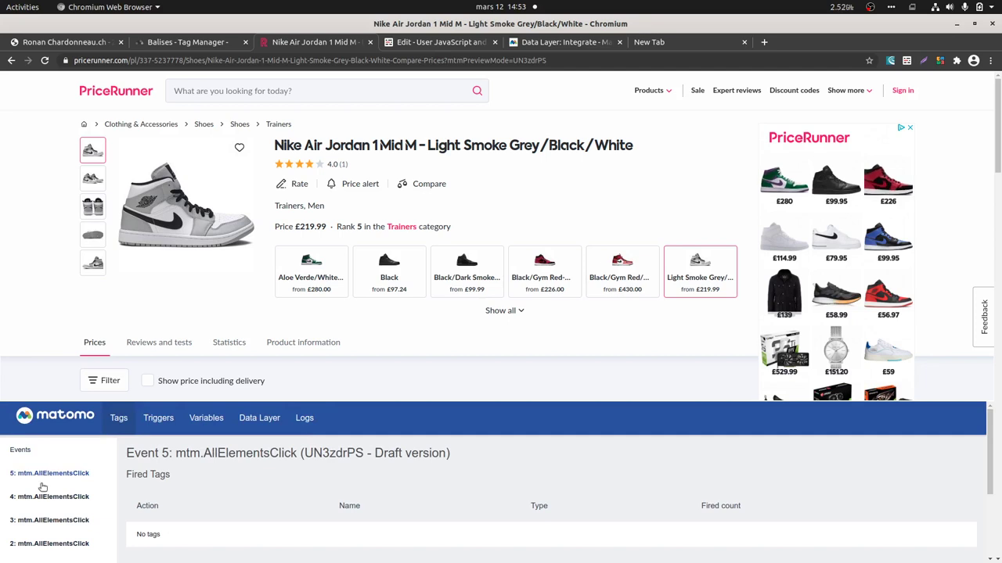
{"action": "scroll", "coordinate": [43, 494], "scroll_direction": "down", "scroll_amount": 2}
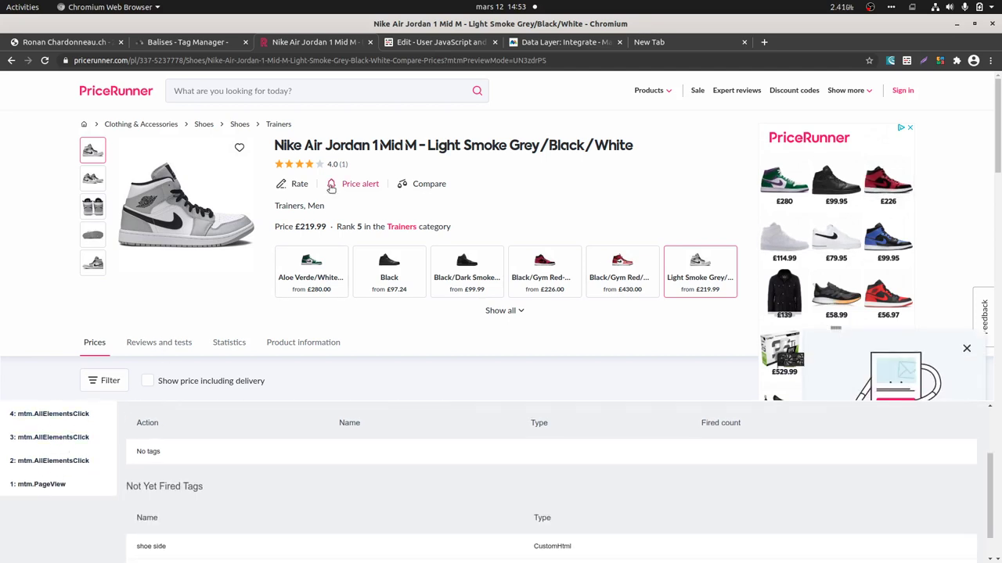
- Click Price alert again, confirm events 3–6 leave the event tag unfired, and reload the page
{"action": "left_click", "coordinate": [331, 187]}
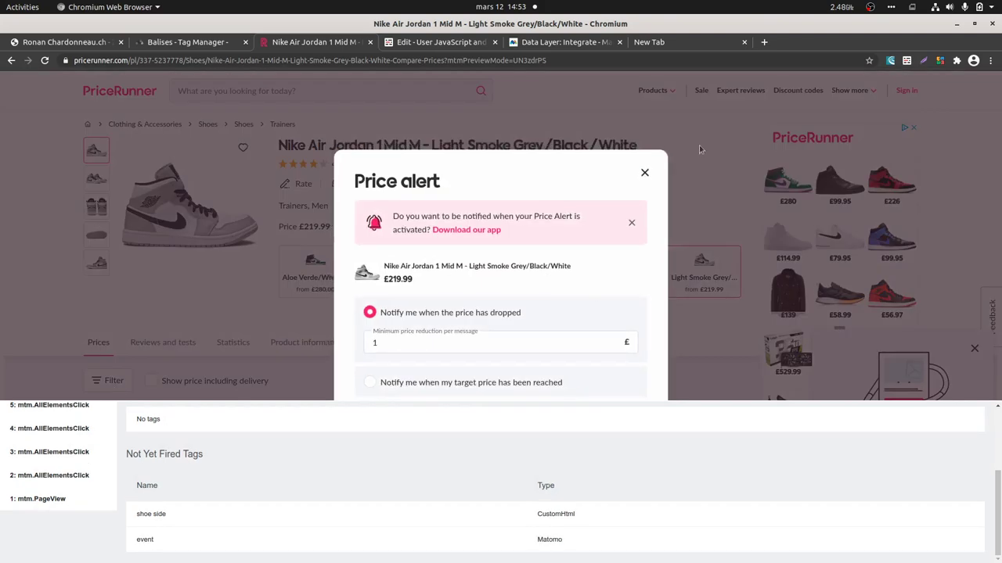
{"action": "left_click", "coordinate": [641, 178]}
{"action": "scroll", "coordinate": [50, 472], "scroll_direction": "up", "scroll_amount": 3}
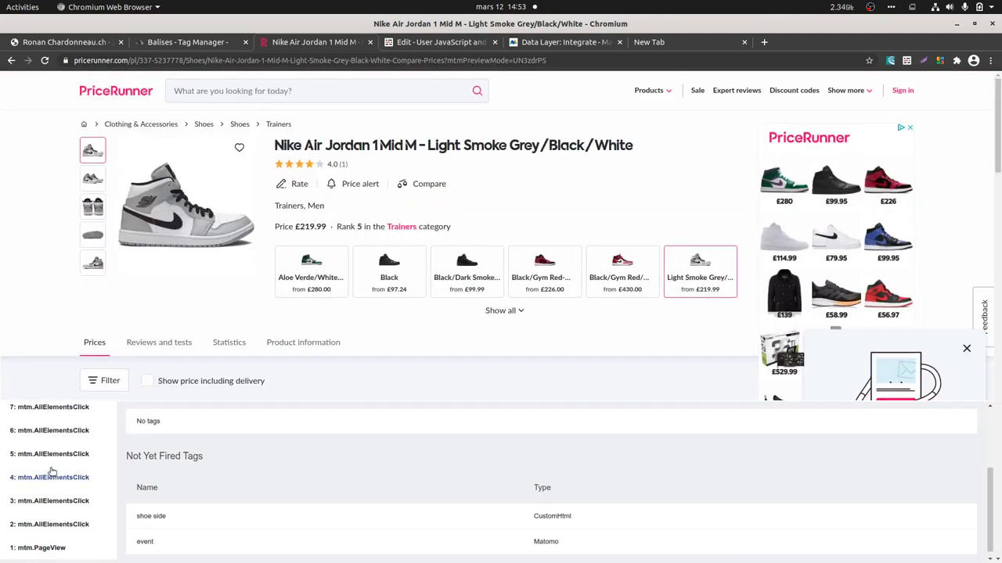
{"action": "left_click", "coordinate": [49, 487]}
{"action": "scroll", "coordinate": [50, 486], "scroll_direction": "down", "scroll_amount": 1}
{"action": "left_click", "coordinate": [50, 483]}
{"action": "left_click", "coordinate": [58, 507]}
{"action": "left_click", "coordinate": [60, 530]}
{"action": "scroll", "coordinate": [62, 524], "scroll_direction": "down", "scroll_amount": 1}
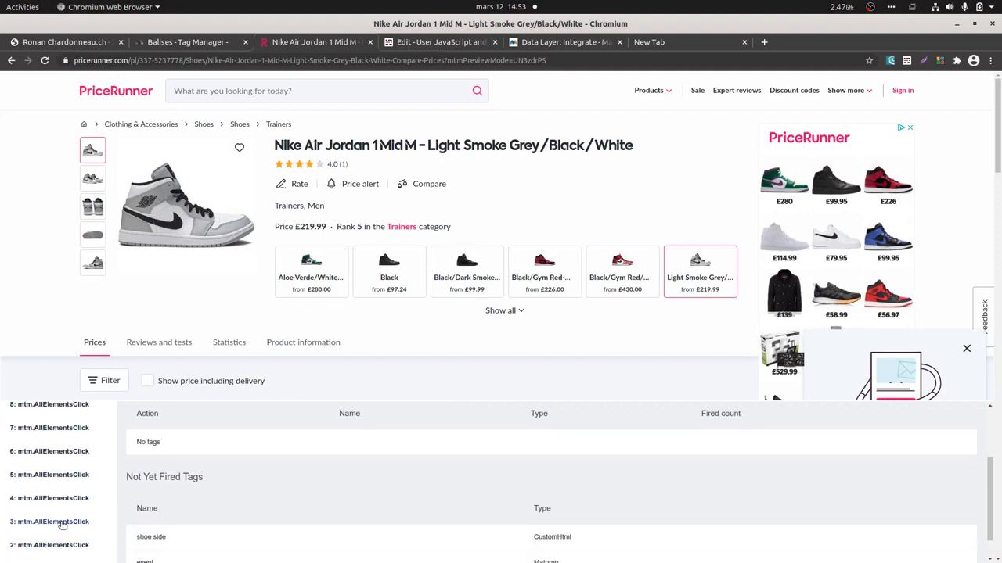
{"action": "left_click", "coordinate": [59, 523]}
{"action": "scroll", "coordinate": [291, 471], "scroll_direction": "down", "scroll_amount": 1}
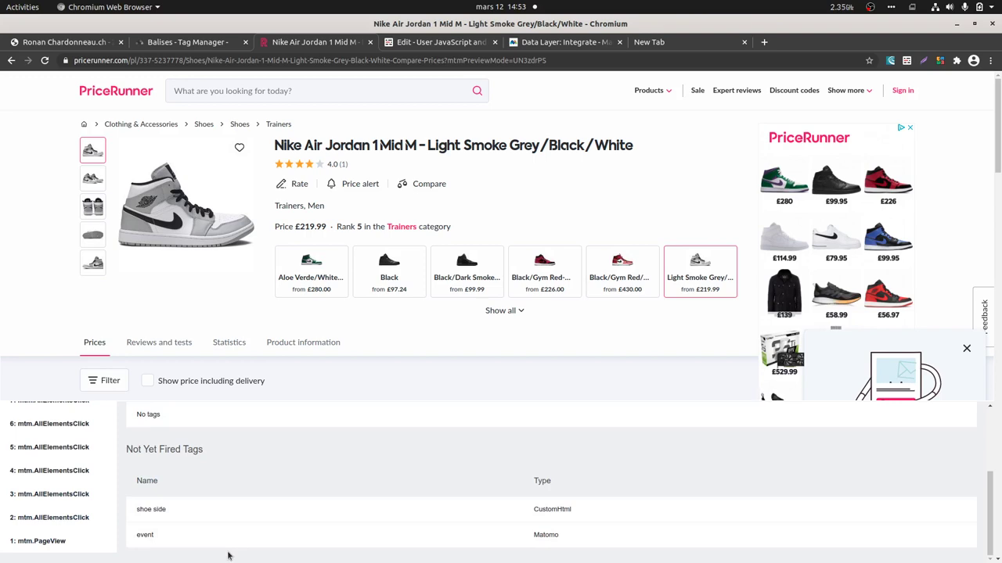
{"action": "scroll", "coordinate": [228, 556], "scroll_direction": "up", "scroll_amount": 3}
{"action": "key", "text": "F5"}
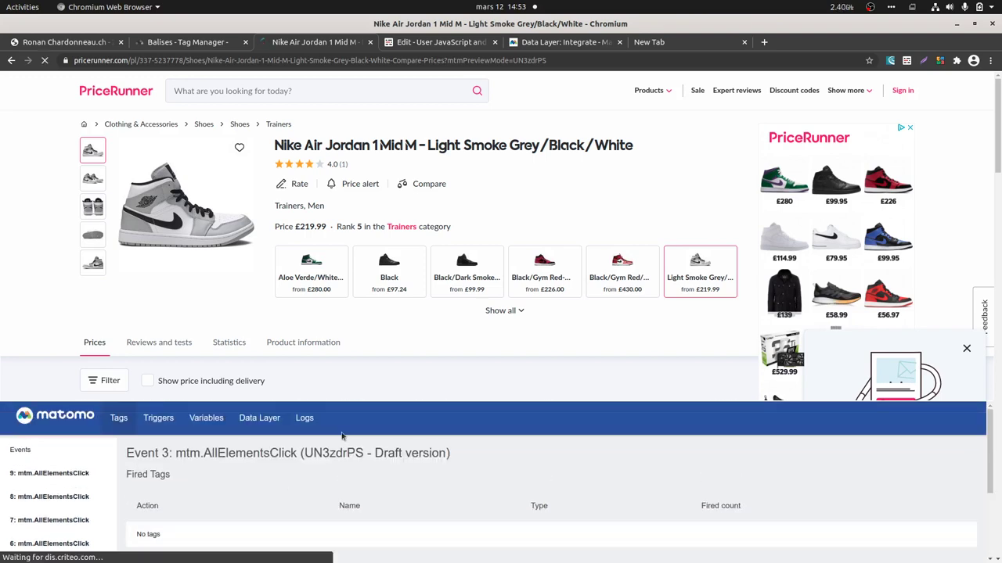
- Inspect the Price alert paragraph, copy its class value, and return to the Tag Manager tab
{"action": "right_click", "coordinate": [349, 183]}
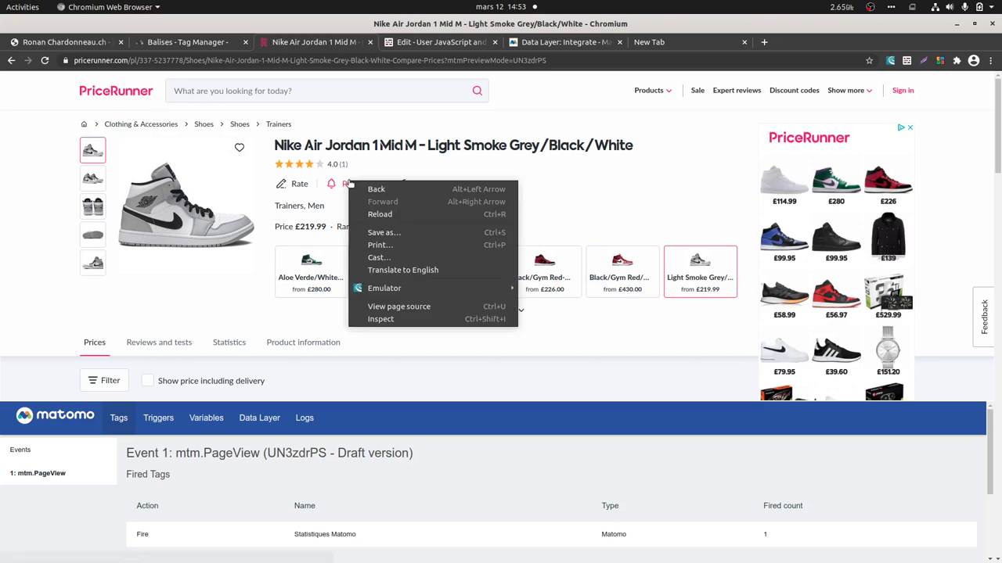
{"action": "left_click", "coordinate": [380, 318]}
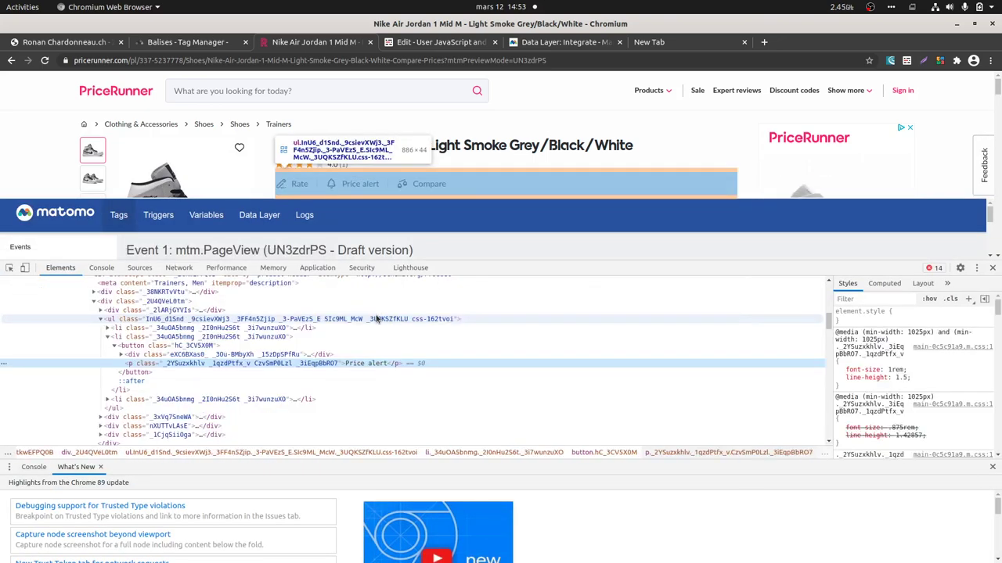
{"action": "double_click", "coordinate": [272, 365]}
{"action": "key", "text": "ctrl+c"}
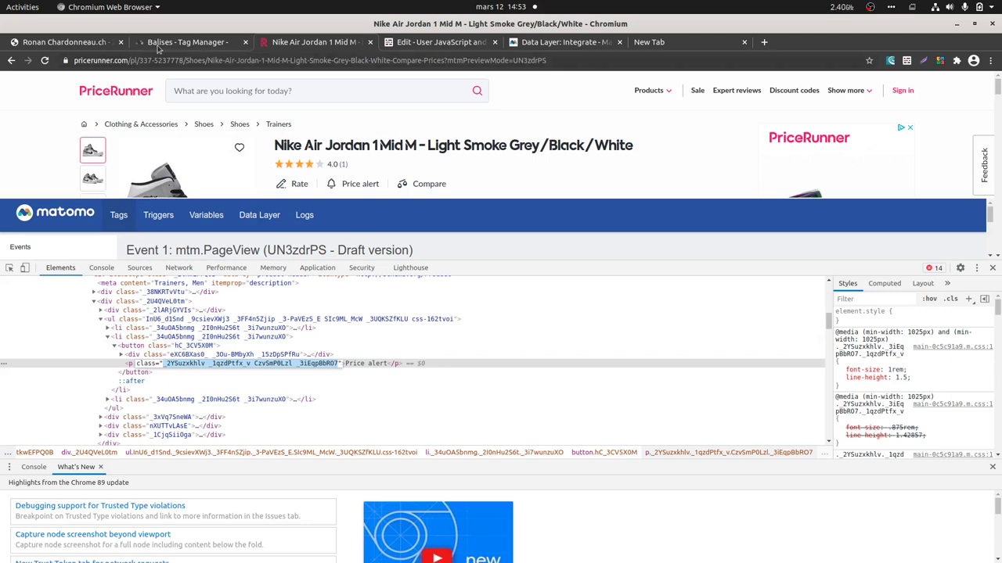
{"action": "key", "text": "ctrl+Page_Up"}
{"action": "scroll", "coordinate": [179, 413], "scroll_direction": "down", "scroll_amount": 6}
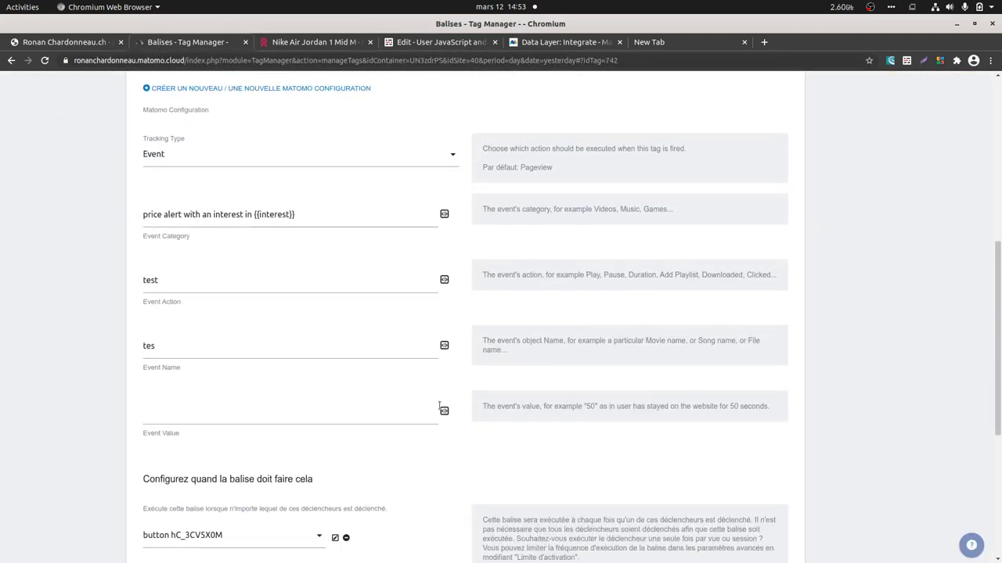
- Replace hC_3CV5X0M with the paragraph's classes in the trigger name and link-class condition, then click MISE À JOUR
{"action": "left_click", "coordinate": [335, 373]}
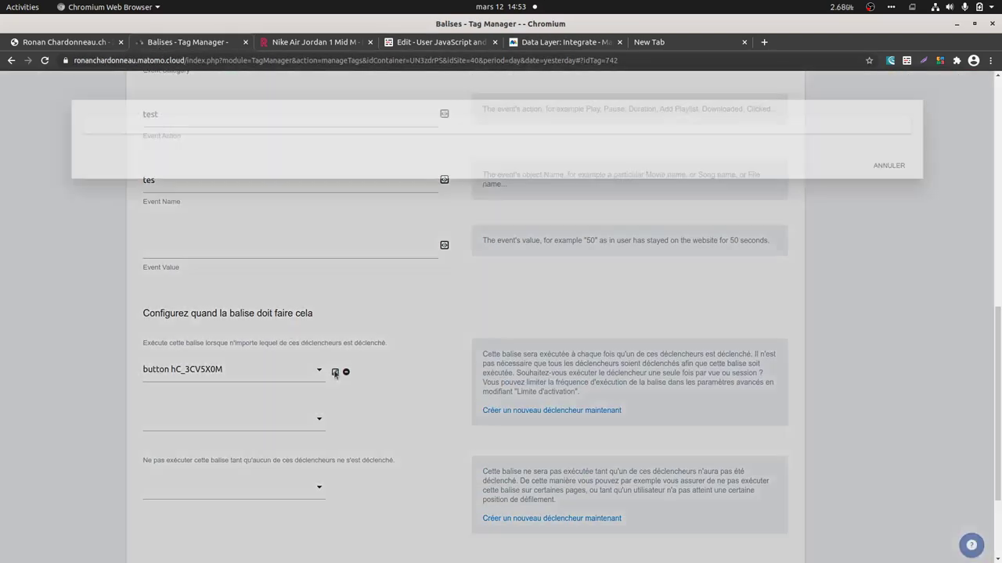
{"action": "left_click_drag", "start_coordinate": [83, 227], "coordinate": [156, 230]}
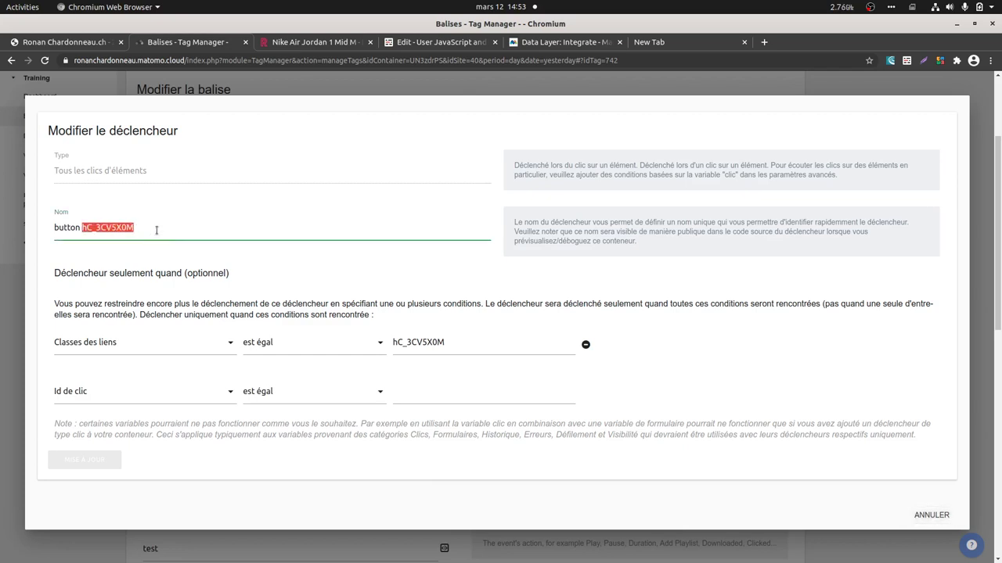
{"action": "key", "text": "ctrl+v"}
{"action": "left_click", "coordinate": [427, 342]}
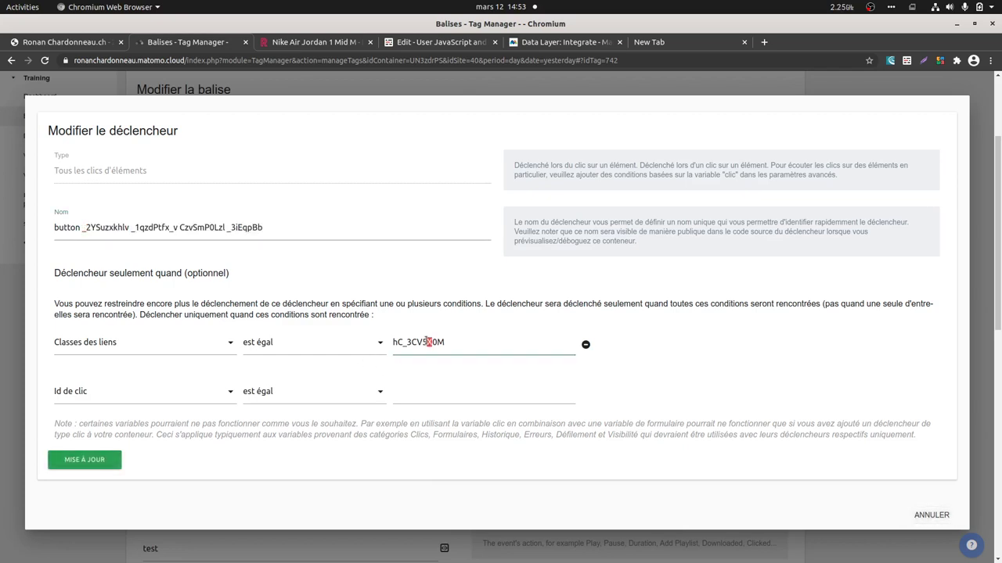
{"action": "key", "text": "ctrl+v"}
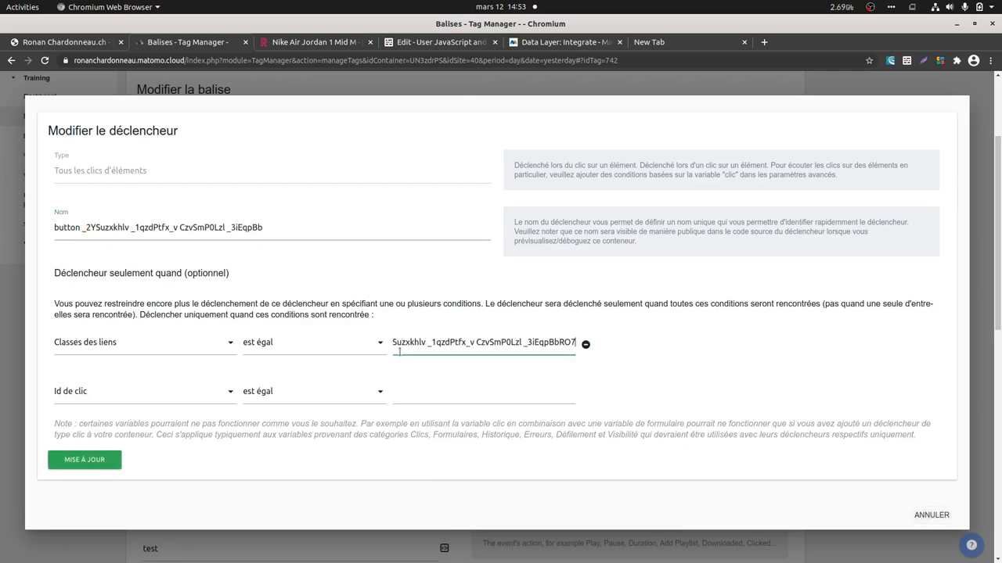
{"action": "left_click", "coordinate": [97, 459]}
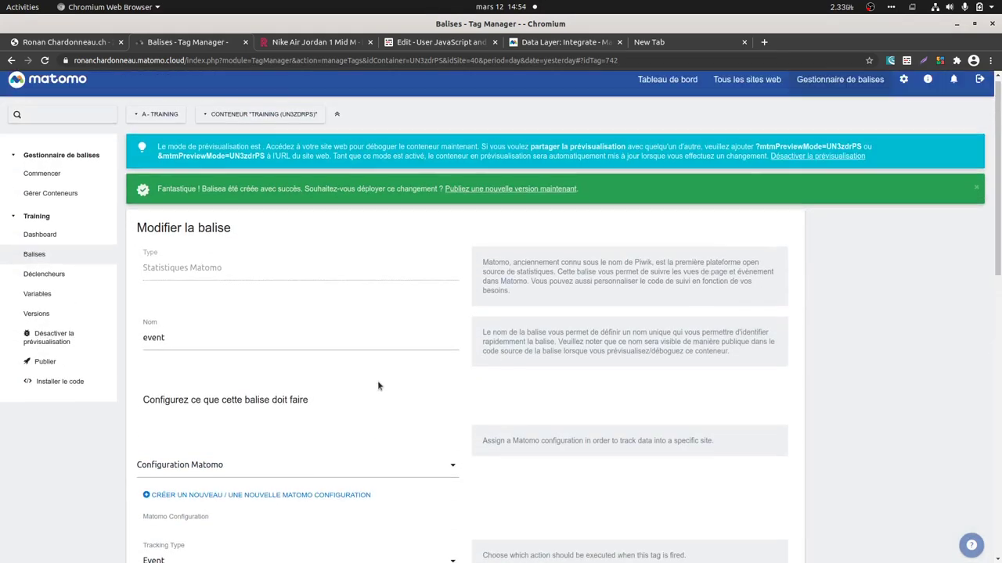
- Reload the preview, click Price alert, and review click events 2–5 in the debugger
{"action": "left_click", "coordinate": [271, 43]}
{"action": "key", "text": "F5"}
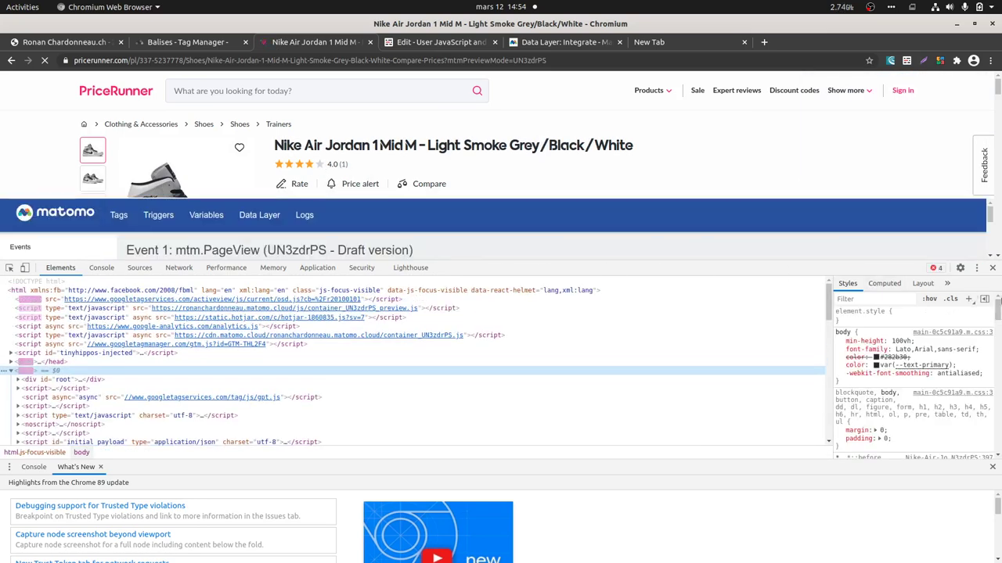
{"action": "left_click", "coordinate": [992, 268]}
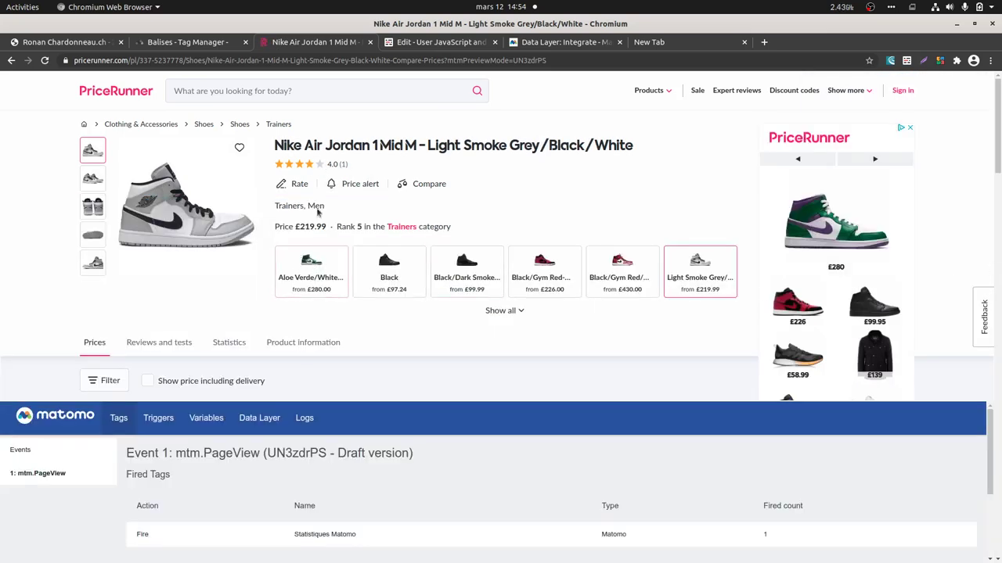
{"action": "left_click", "coordinate": [337, 190]}
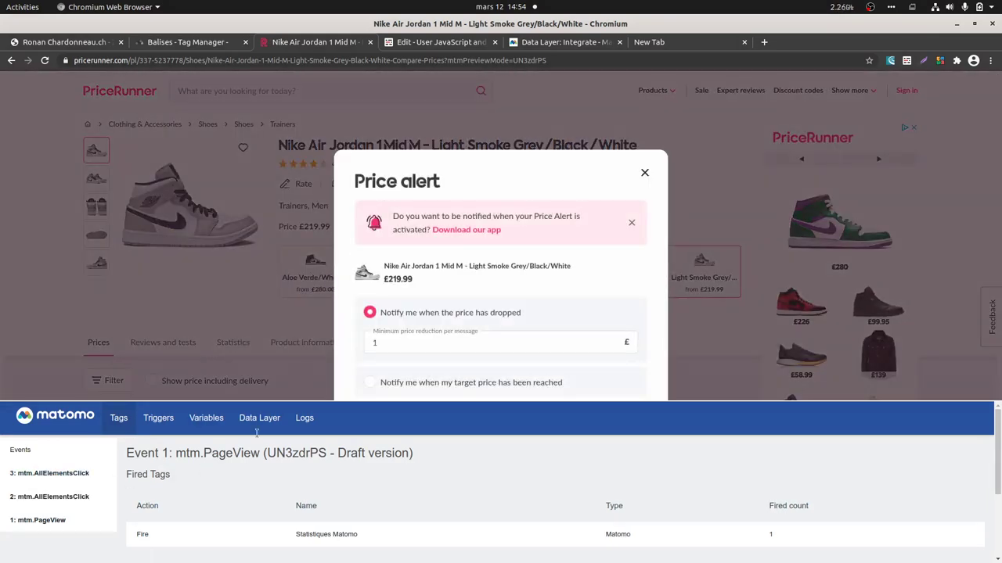
{"action": "left_click", "coordinate": [645, 172]}
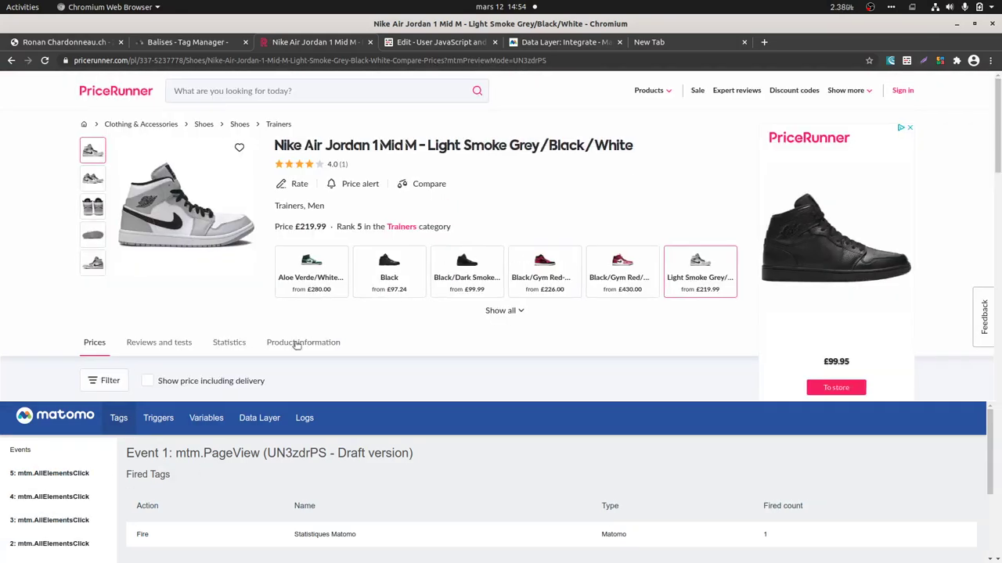
{"action": "left_click", "coordinate": [33, 475]}
{"action": "left_click", "coordinate": [39, 497]}
{"action": "left_click", "coordinate": [48, 520]}
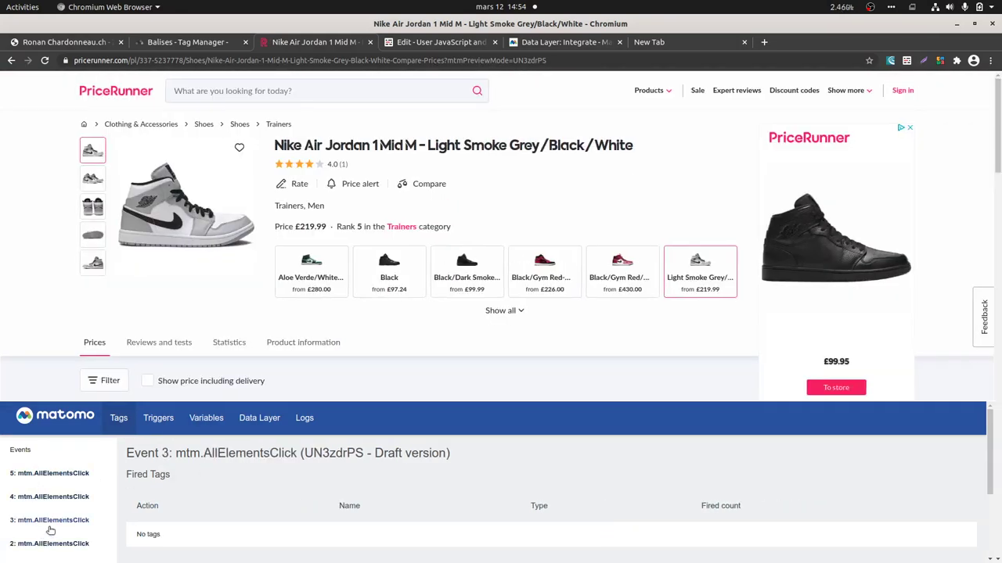
{"action": "left_click", "coordinate": [50, 543]}
{"action": "scroll", "coordinate": [56, 540], "scroll_direction": "down", "scroll_amount": 1}
{"action": "left_click", "coordinate": [68, 492]}
{"action": "left_click", "coordinate": [75, 469]}
{"action": "left_click", "coordinate": [78, 445]}
{"action": "scroll", "coordinate": [86, 448], "scroll_direction": "up", "scroll_amount": 1}
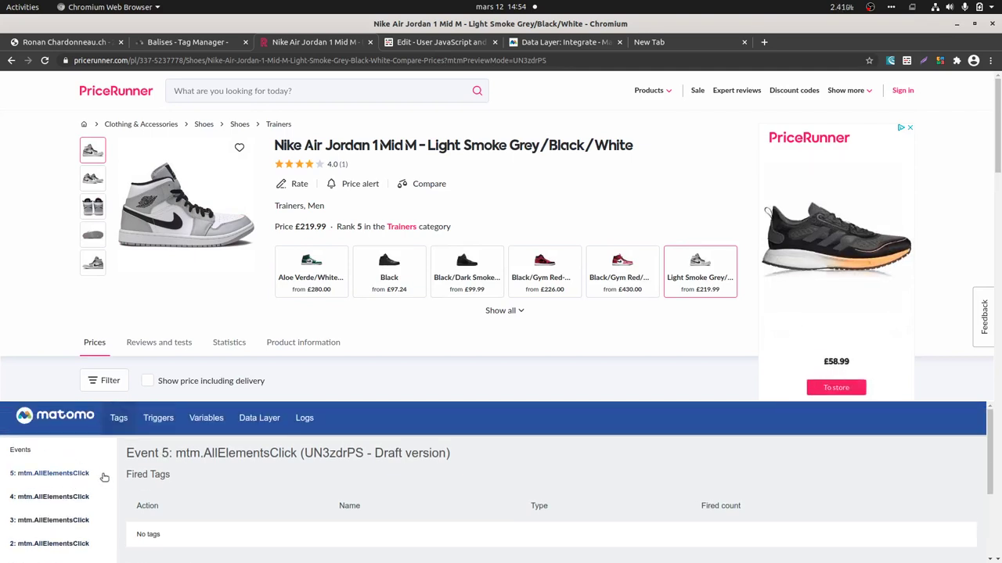
- Reload and click Price alert again, confirm event 3 fired the event tag, then return to the tag editor
{"action": "key", "text": "F5"}
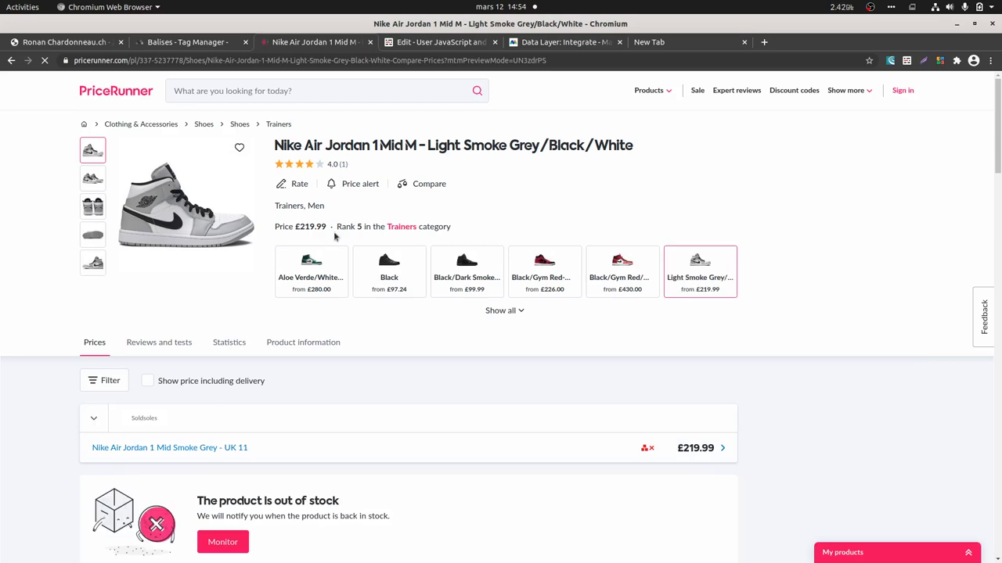
{"action": "left_click", "coordinate": [361, 187]}
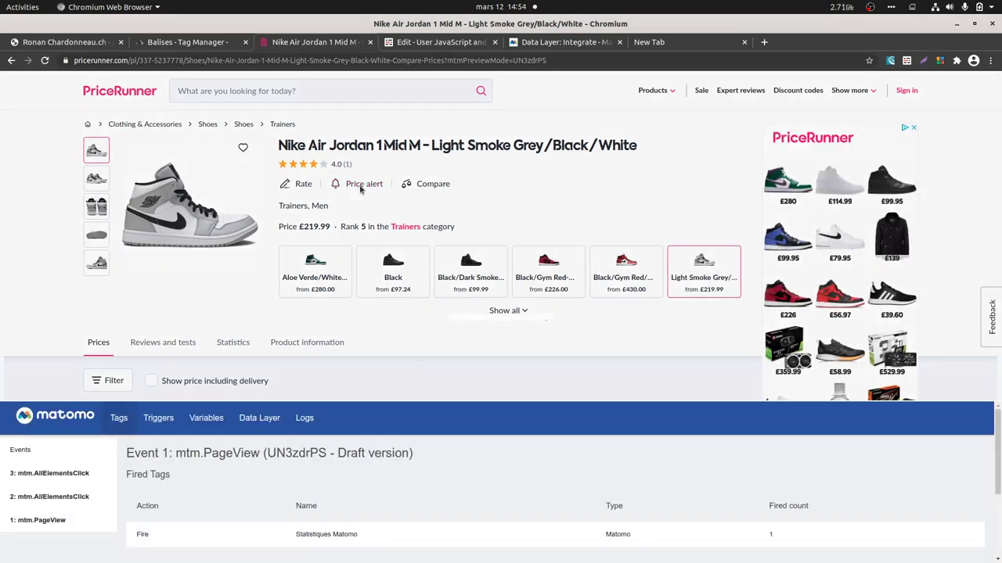
{"action": "left_click", "coordinate": [645, 173]}
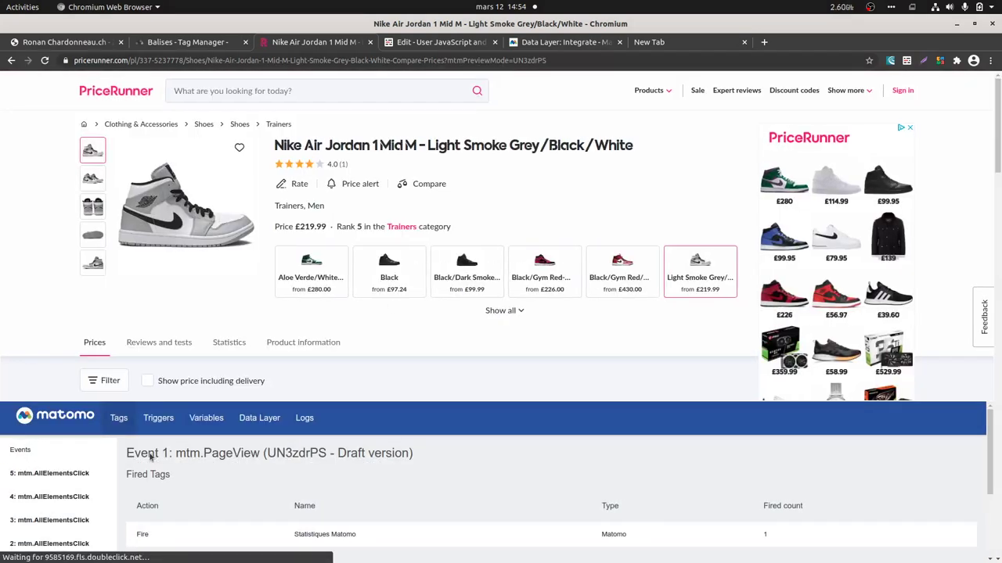
{"action": "scroll", "coordinate": [54, 550], "scroll_direction": "down", "scroll_amount": 1}
{"action": "left_click", "coordinate": [56, 487]}
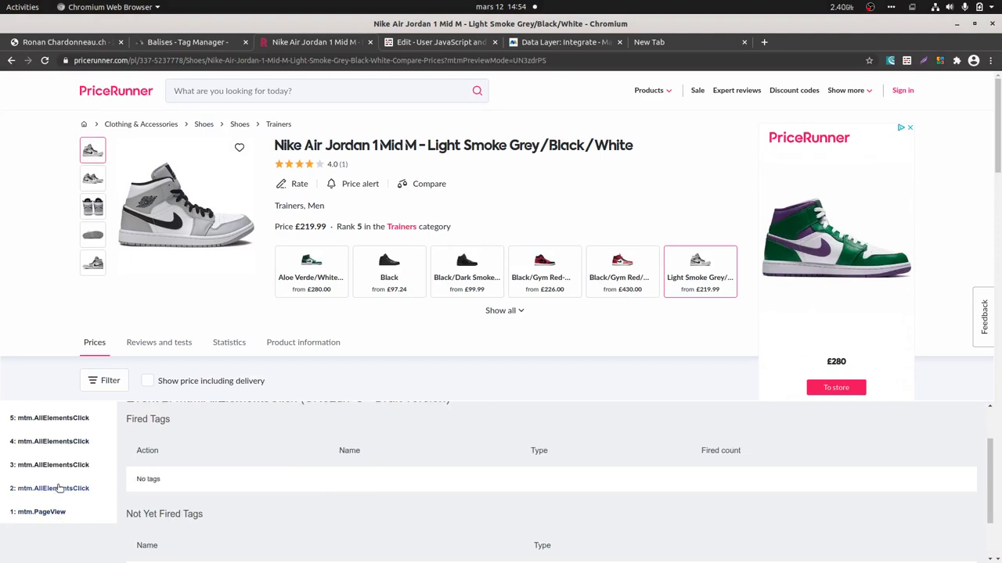
{"action": "left_click", "coordinate": [64, 473]}
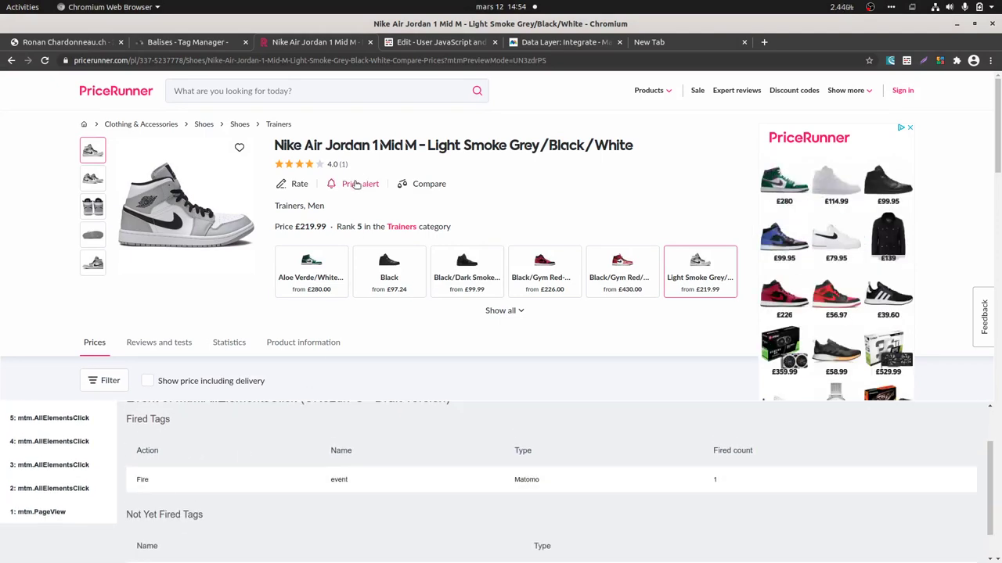
{"action": "left_click", "coordinate": [172, 44]}
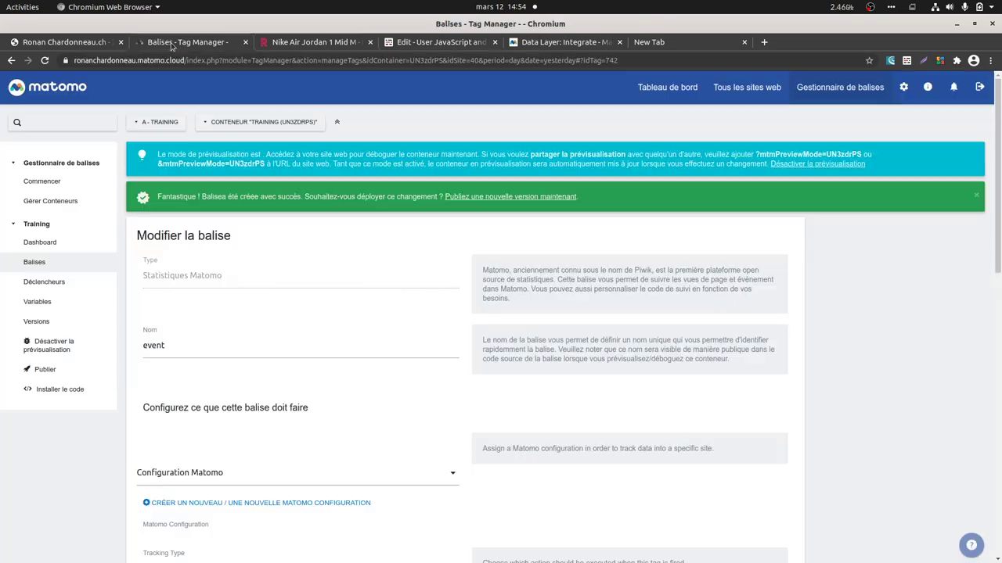
- Make the trigger's condition check that Texte du clic equals 'Price alert'
{"action": "scroll", "coordinate": [313, 376], "scroll_direction": "down", "scroll_amount": 5}
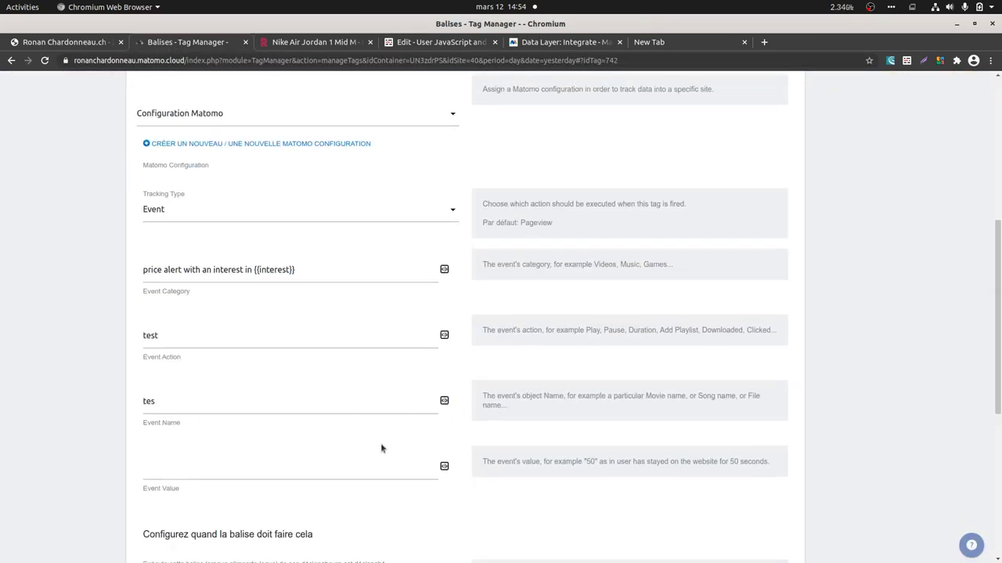
{"action": "scroll", "coordinate": [407, 442], "scroll_direction": "down", "scroll_amount": 4}
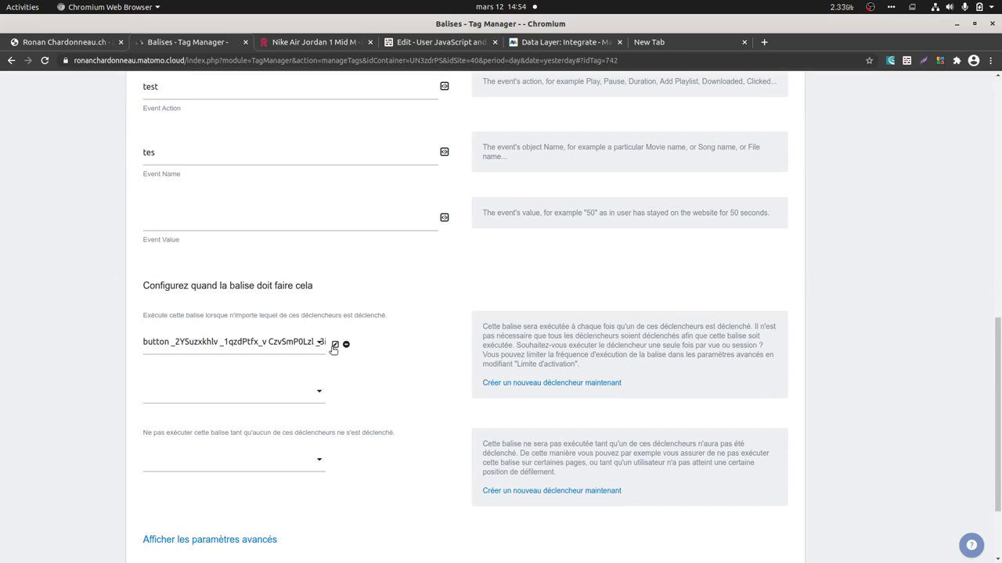
{"action": "left_click", "coordinate": [335, 345]}
{"action": "left_click", "coordinate": [177, 344]}
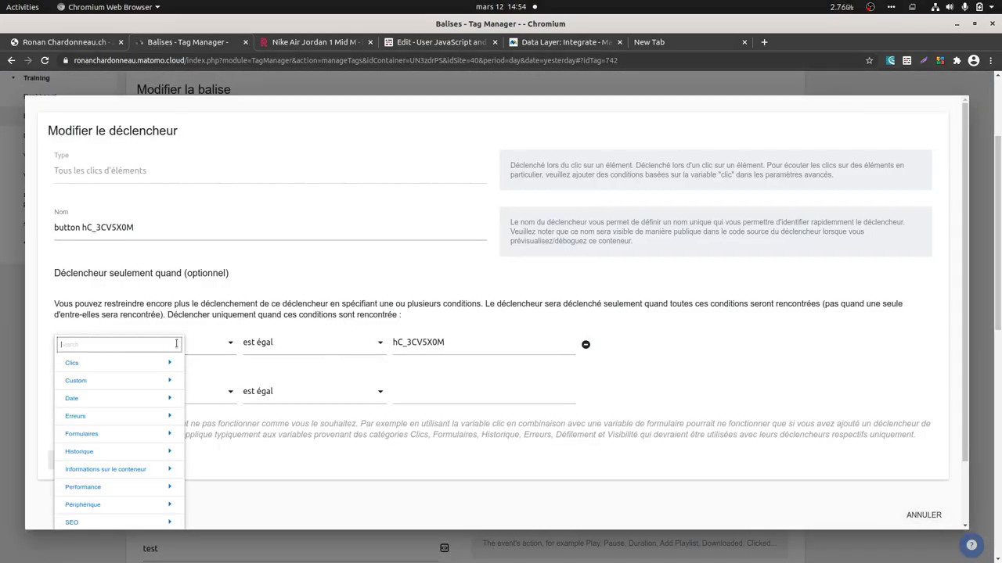
{"action": "left_click", "coordinate": [140, 364]}
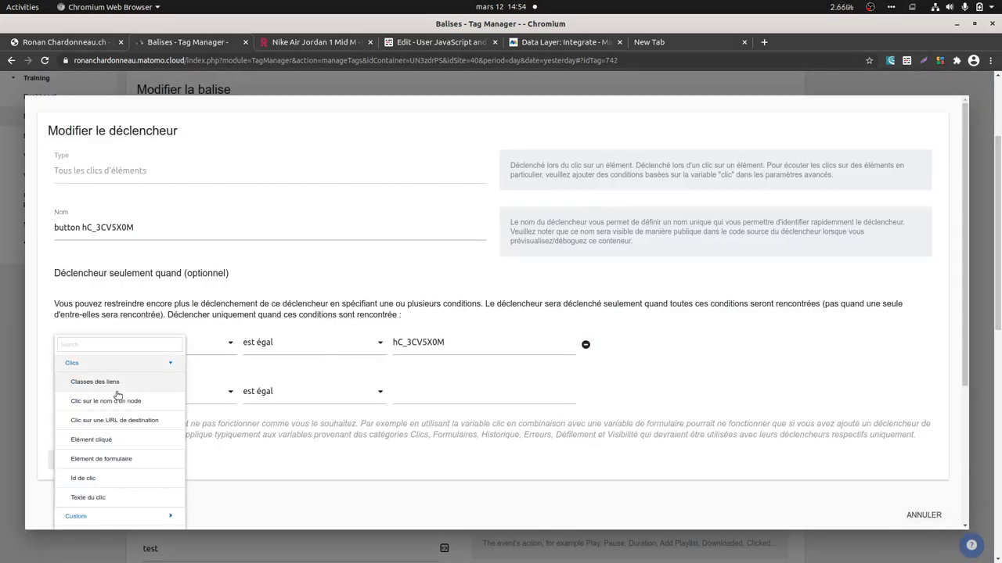
{"action": "left_click", "coordinate": [90, 497]}
{"action": "left_click_drag", "start_coordinate": [454, 342], "coordinate": [412, 338]}
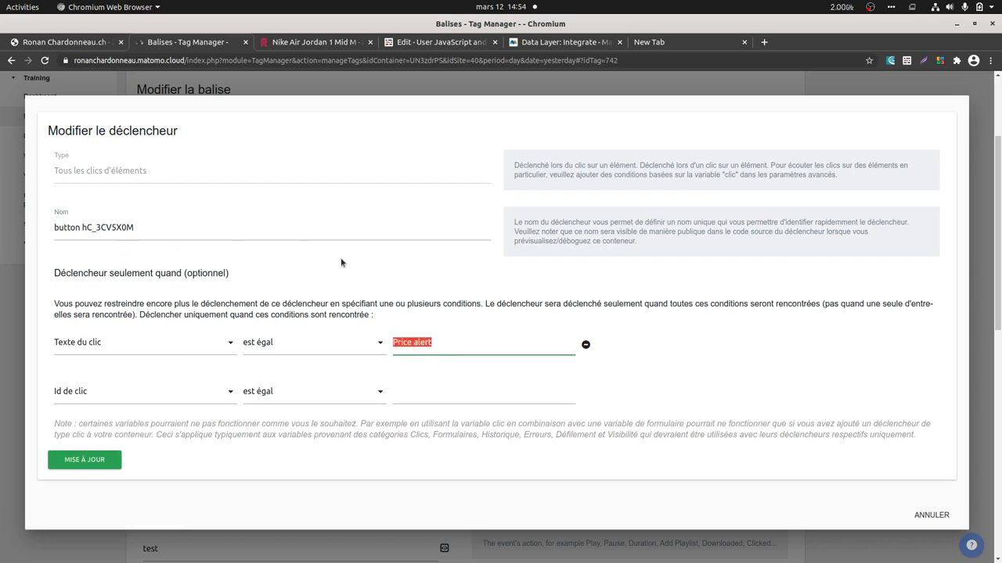
- Rename the trigger to 'Price alert' and save it with MISE À JOUR
{"action": "left_click", "coordinate": [208, 234]}
{"action": "key", "text": "ctrl+a"}
{"action": "type", "text": "Price alert"}
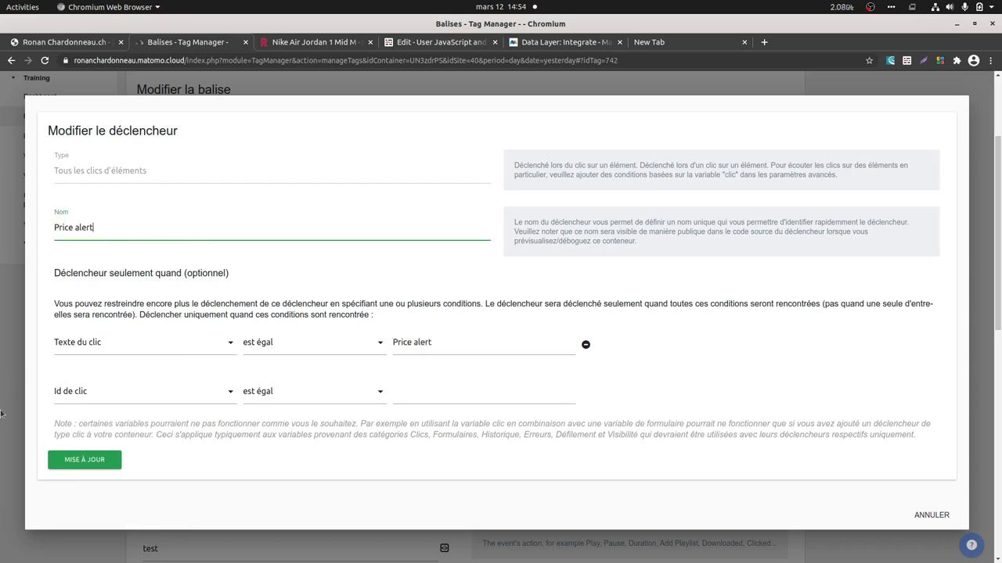
{"action": "left_click", "coordinate": [78, 463]}
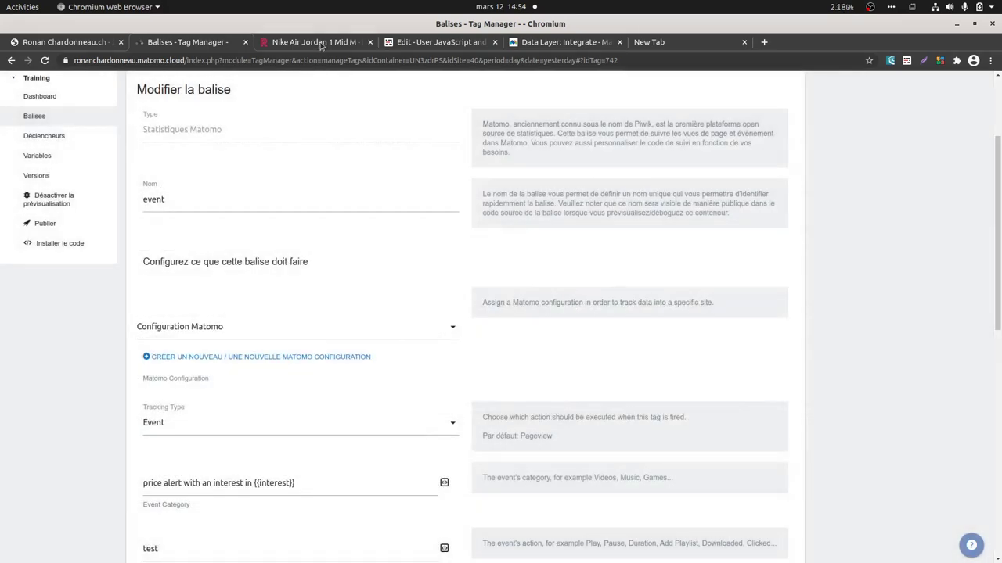
{"action": "left_click", "coordinate": [317, 43]}
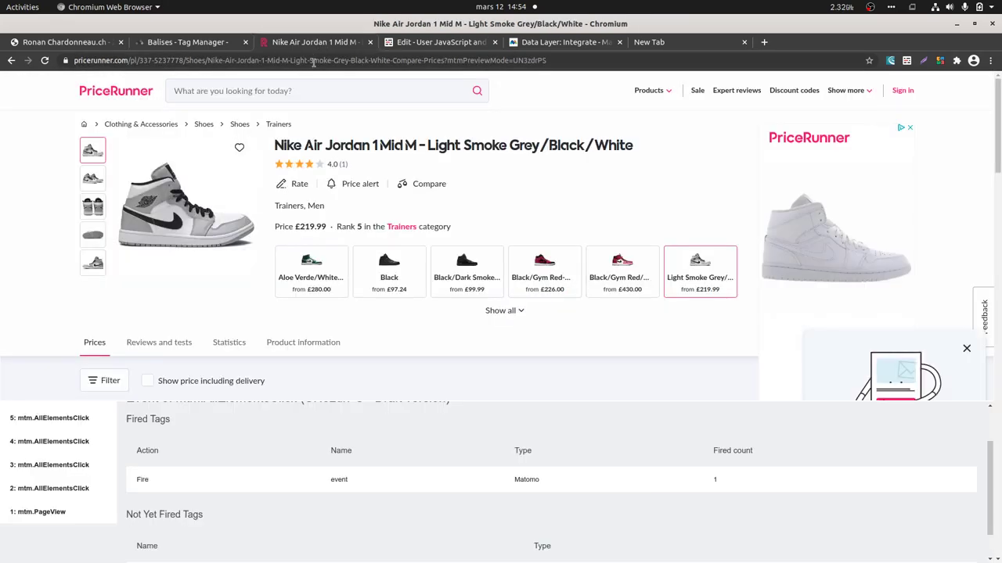
- Reload the product page, click Price alert, and confirm Event 3 fired the tag in the debugger
{"action": "key", "text": "F5"}
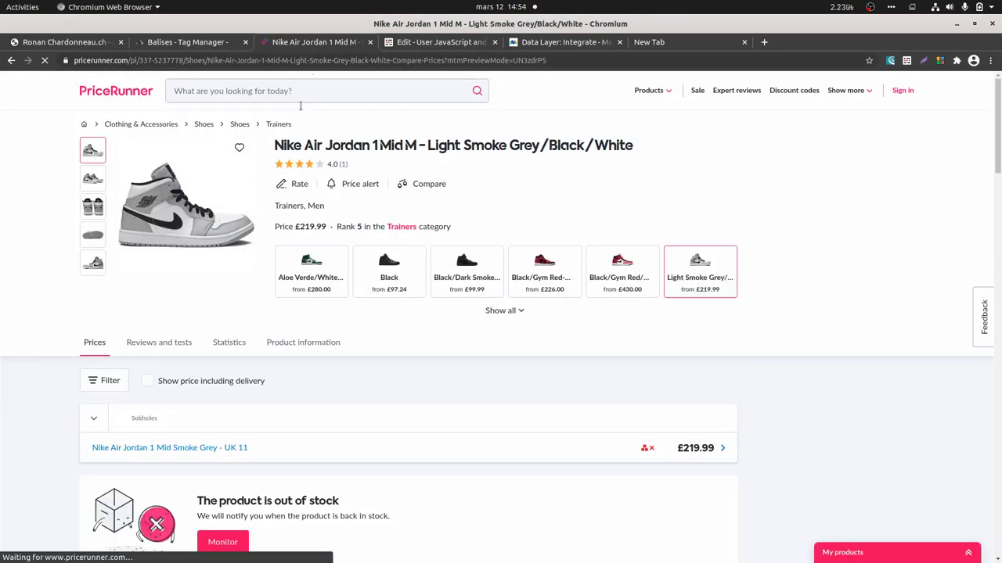
{"action": "left_click", "coordinate": [357, 184]}
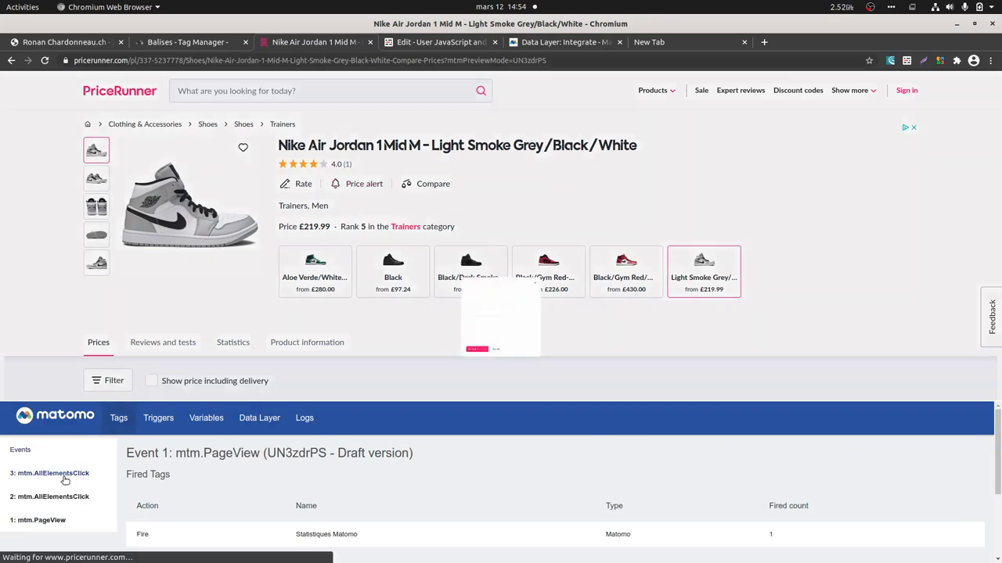
{"action": "left_click", "coordinate": [65, 474]}
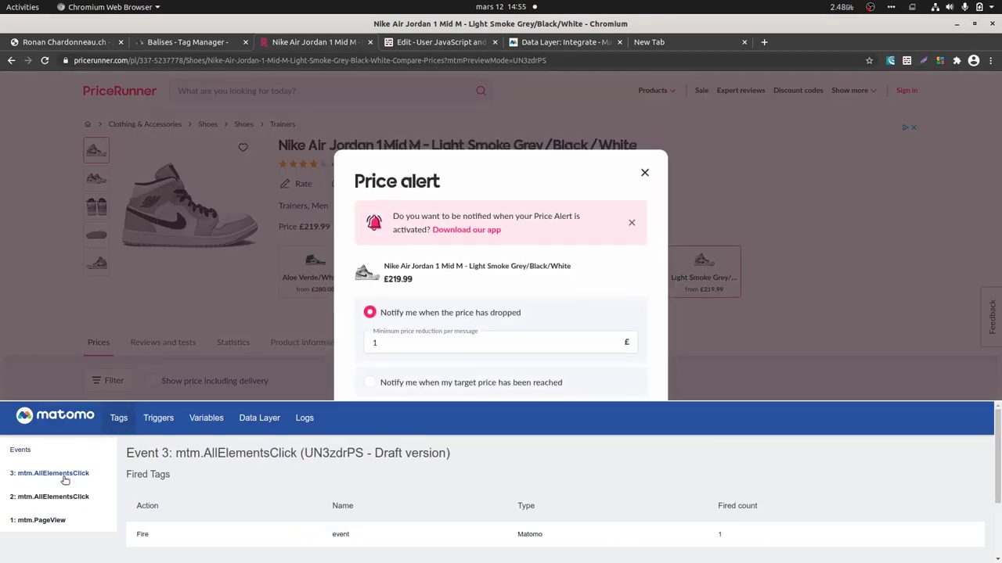
{"action": "left_click", "coordinate": [644, 172]}
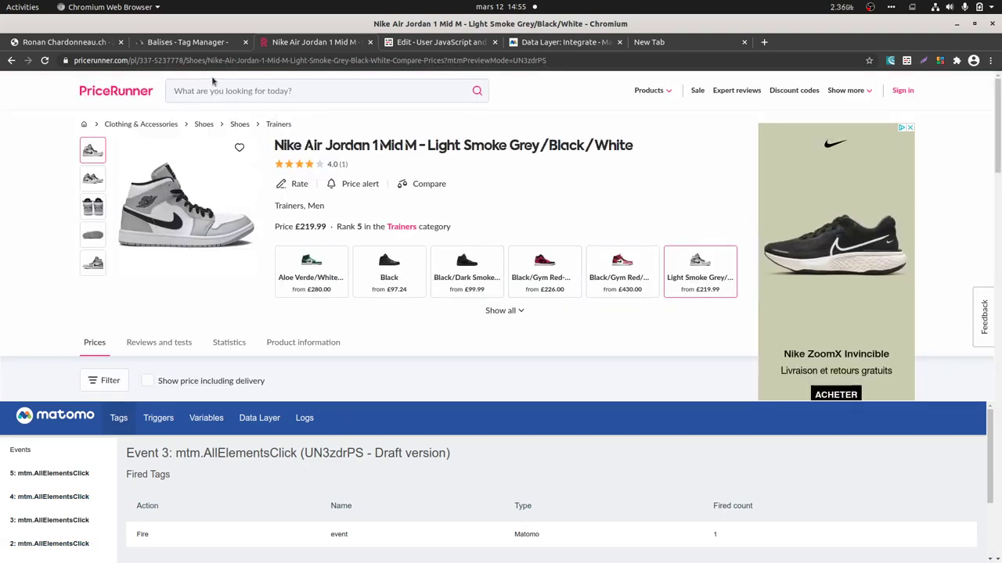
- Open the Matomo dashboard (Tableau de bord) from Tag Manager in a new background tab
{"action": "left_click", "coordinate": [188, 41]}
{"action": "scroll", "coordinate": [578, 270], "scroll_direction": "up", "scroll_amount": 3}
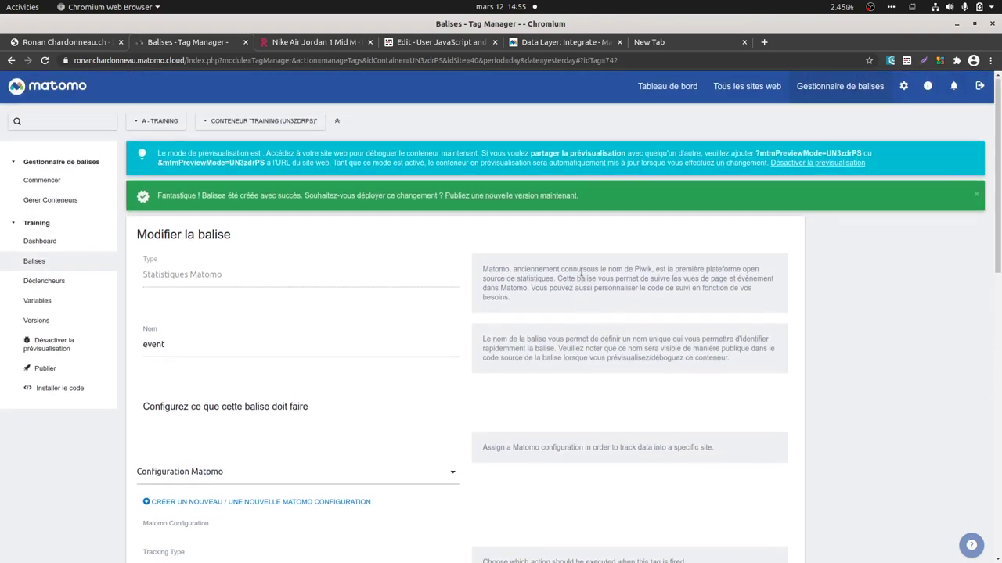
{"action": "right_click", "coordinate": [676, 85]}
{"action": "left_click", "coordinate": [704, 91]}
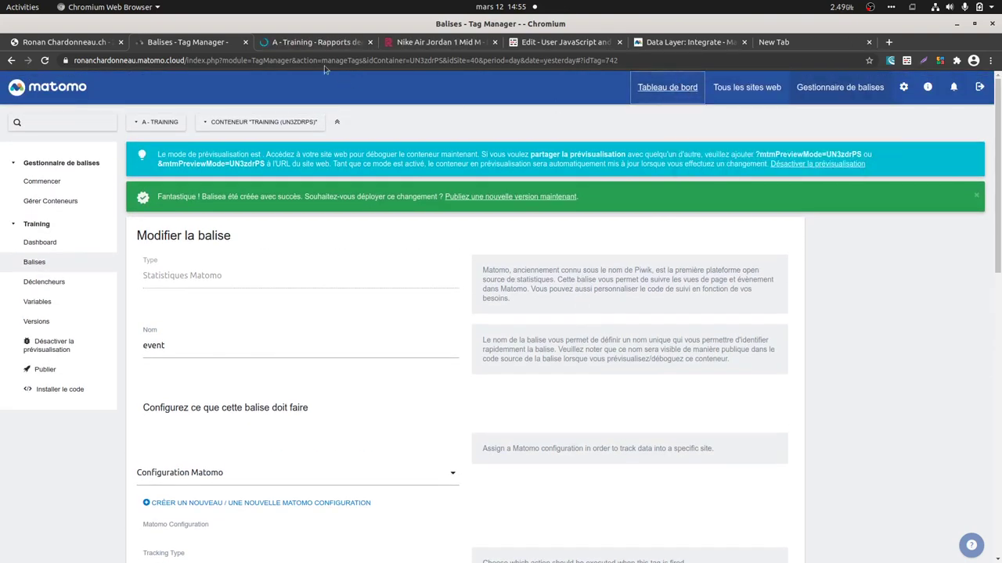
- Show the Visiteurs > Journal des Visites report for 12 March 2021
{"action": "left_click", "coordinate": [309, 47]}
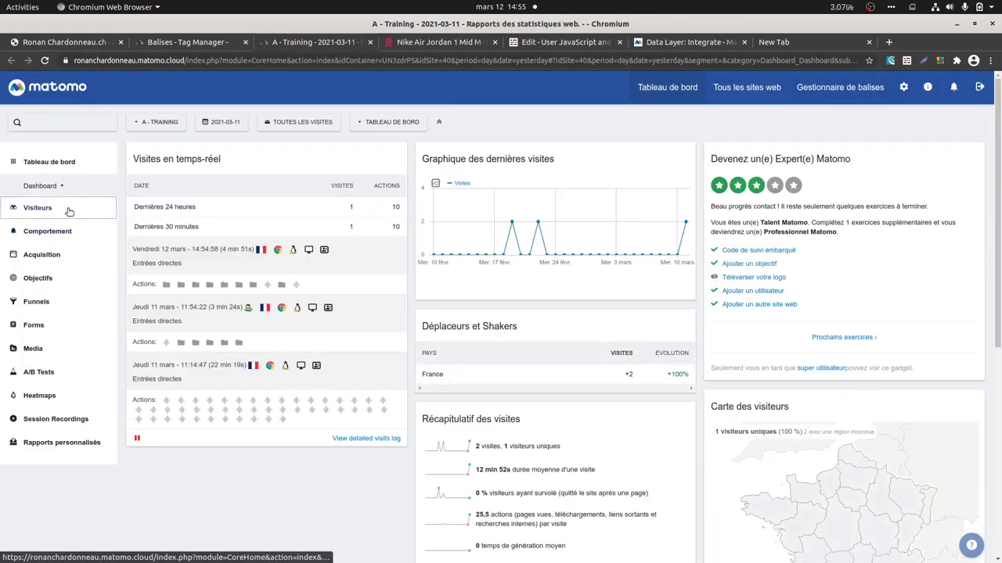
{"action": "left_click", "coordinate": [66, 207]}
{"action": "left_click", "coordinate": [66, 226]}
{"action": "left_click", "coordinate": [230, 124]}
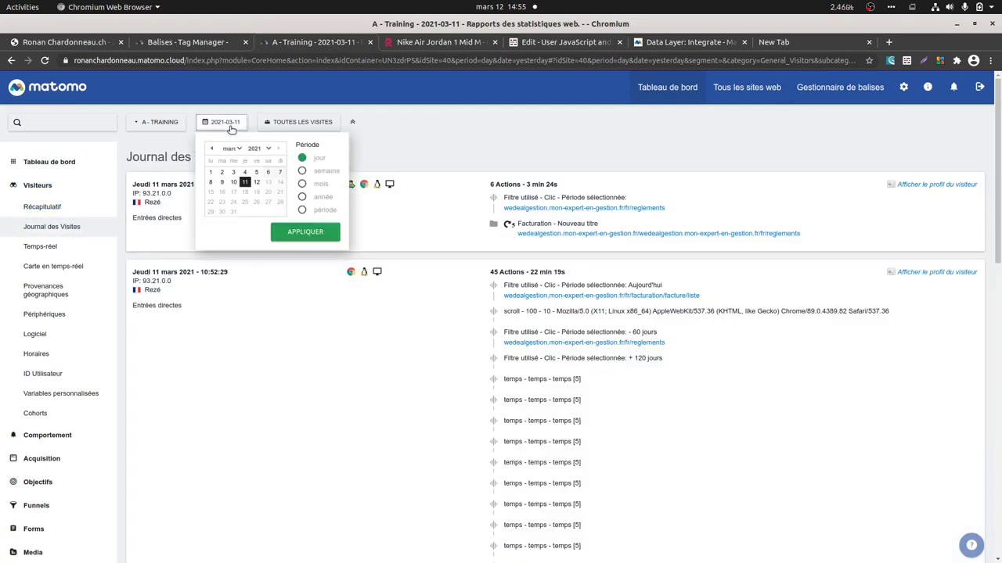
{"action": "left_click", "coordinate": [256, 181]}
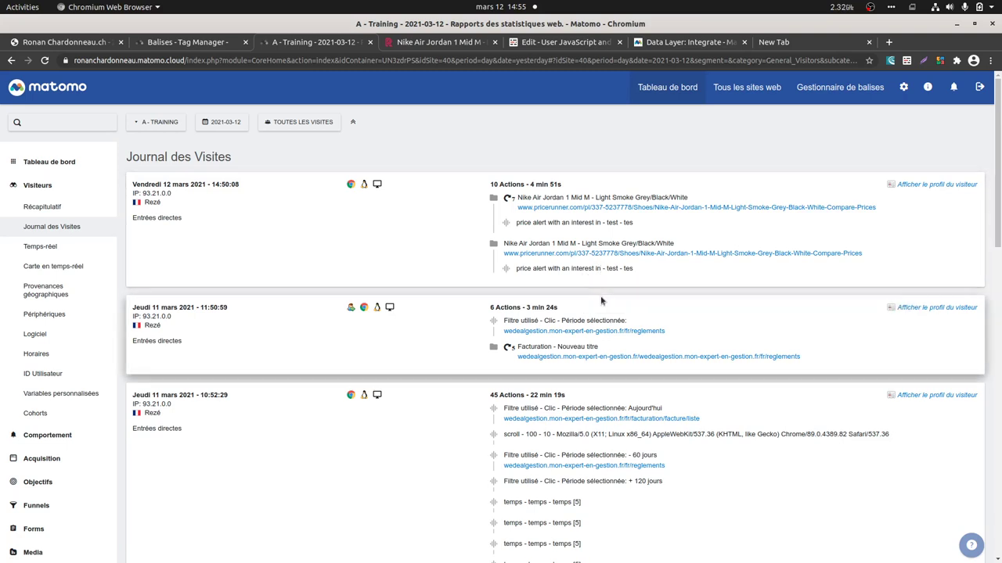
{"action": "left_click", "coordinate": [398, 39]}
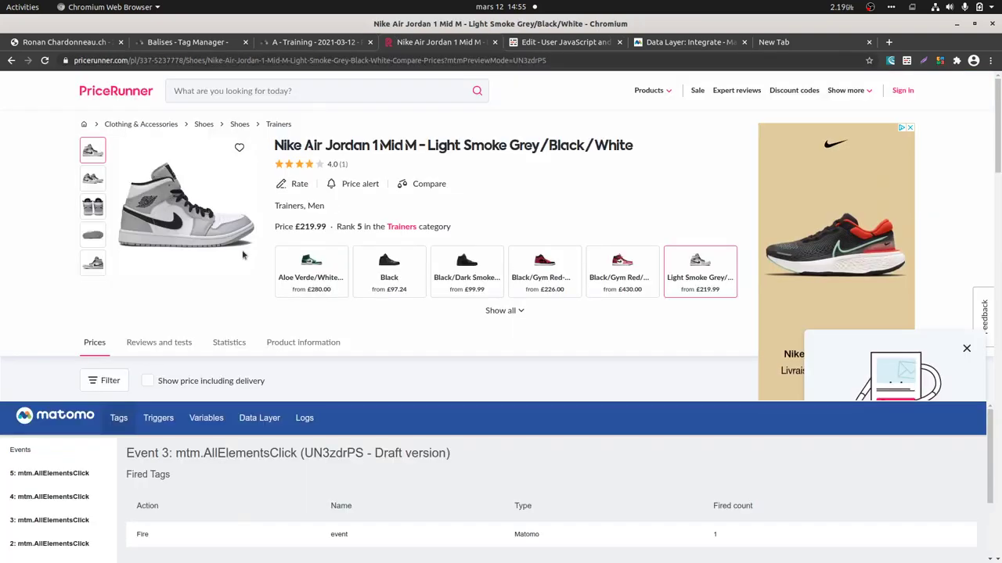
- Click a product thumbnail and confirm the interest variable shows shoeside for event 7
{"action": "left_click", "coordinate": [92, 179]}
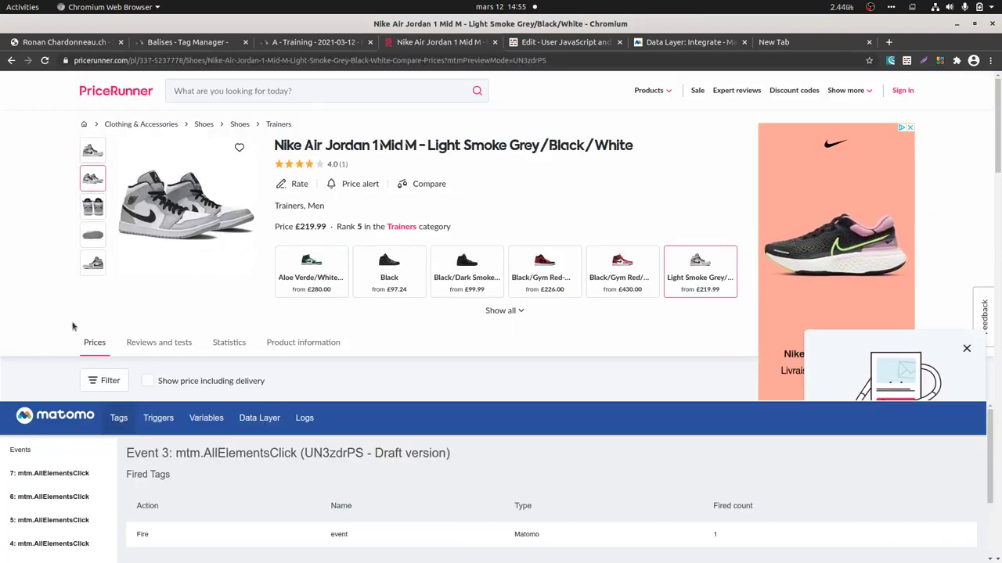
{"action": "left_click", "coordinate": [59, 474]}
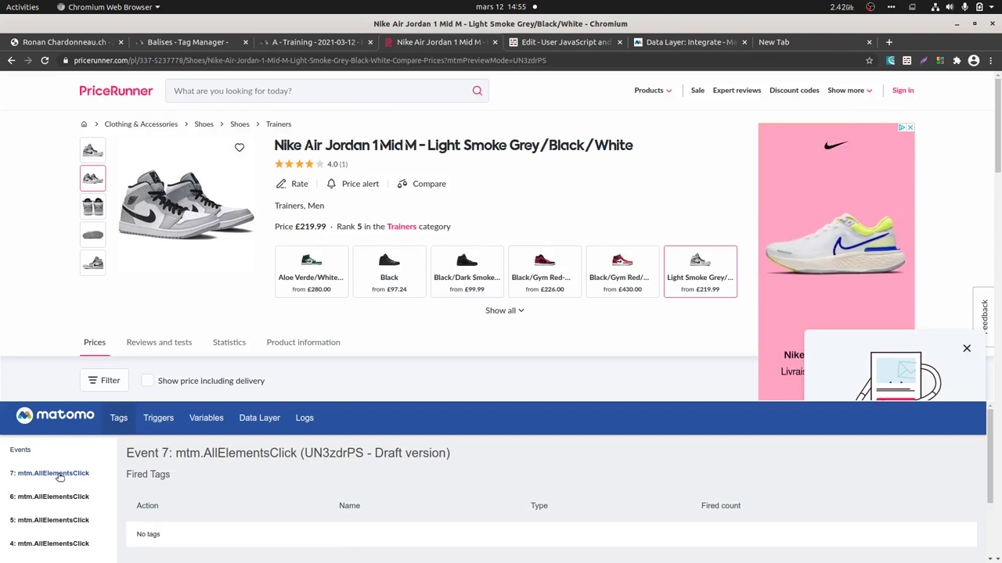
{"action": "left_click", "coordinate": [204, 420]}
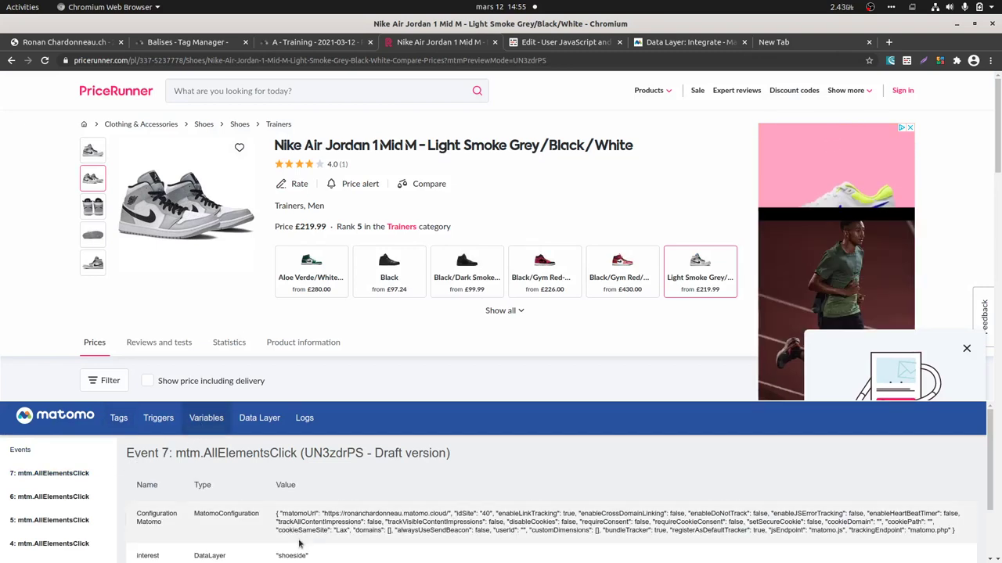
{"action": "scroll", "coordinate": [298, 543], "scroll_direction": "down", "scroll_amount": 2}
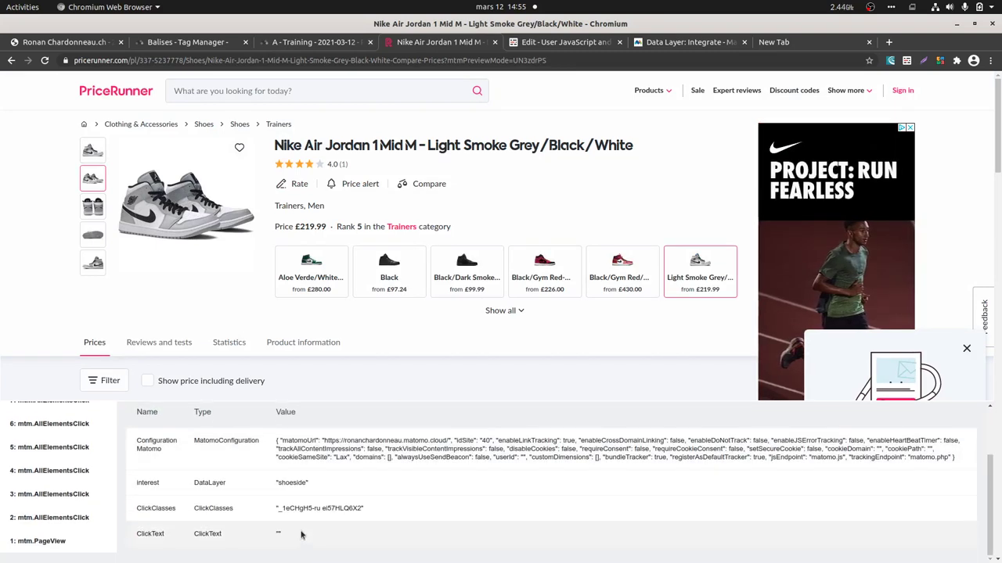
{"action": "left_click_drag", "start_coordinate": [276, 483], "coordinate": [311, 484]}
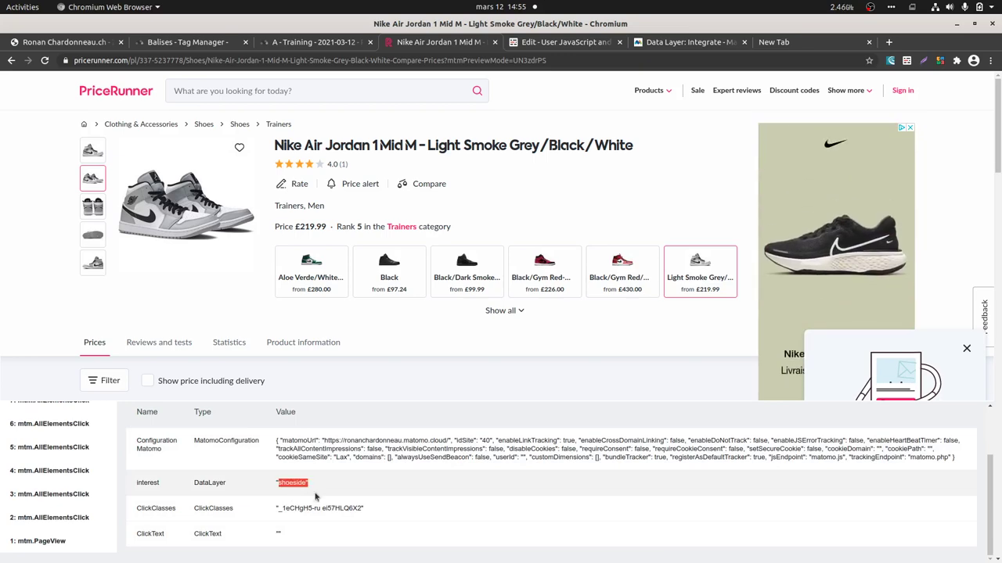
- Trigger a Price alert click on the product page and close its dialog
{"action": "left_click", "coordinate": [341, 185]}
{"action": "left_click", "coordinate": [644, 172]}
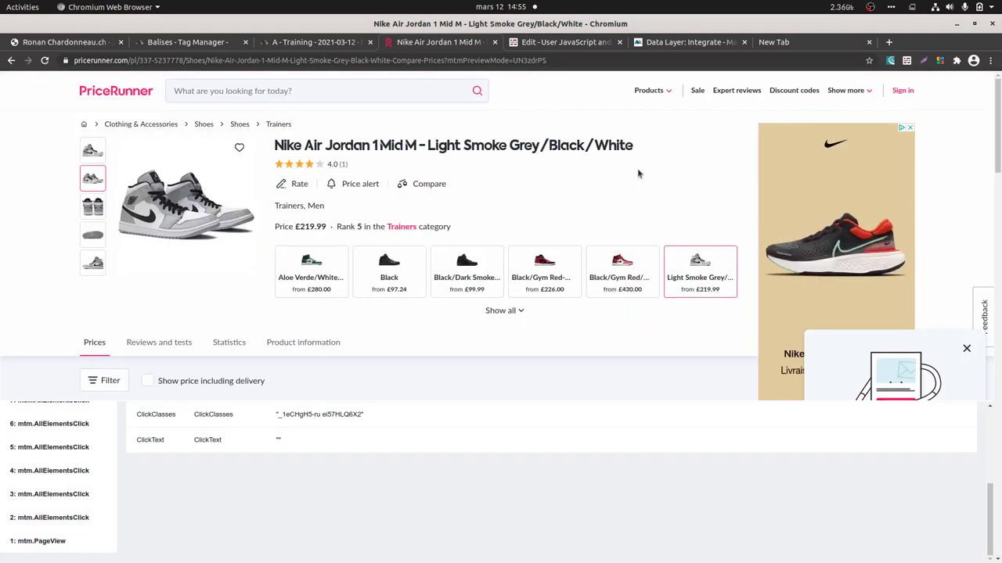
{"action": "left_click", "coordinate": [312, 42]}
- Reload the visits log and check the new 'price alert with an interest in shoeside' event
{"action": "key", "text": "F5"}
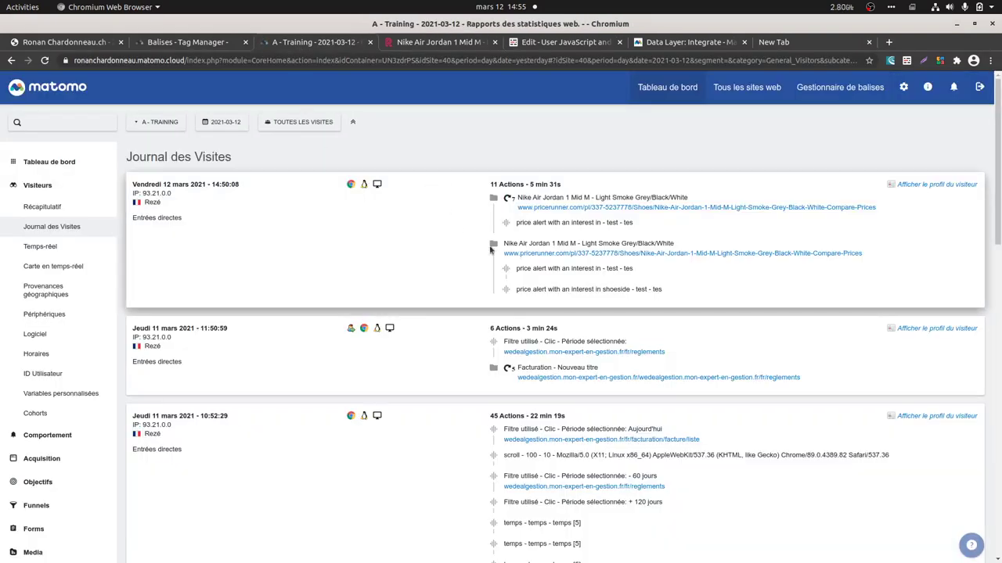
{"action": "left_click_drag", "start_coordinate": [590, 289], "coordinate": [662, 289]}
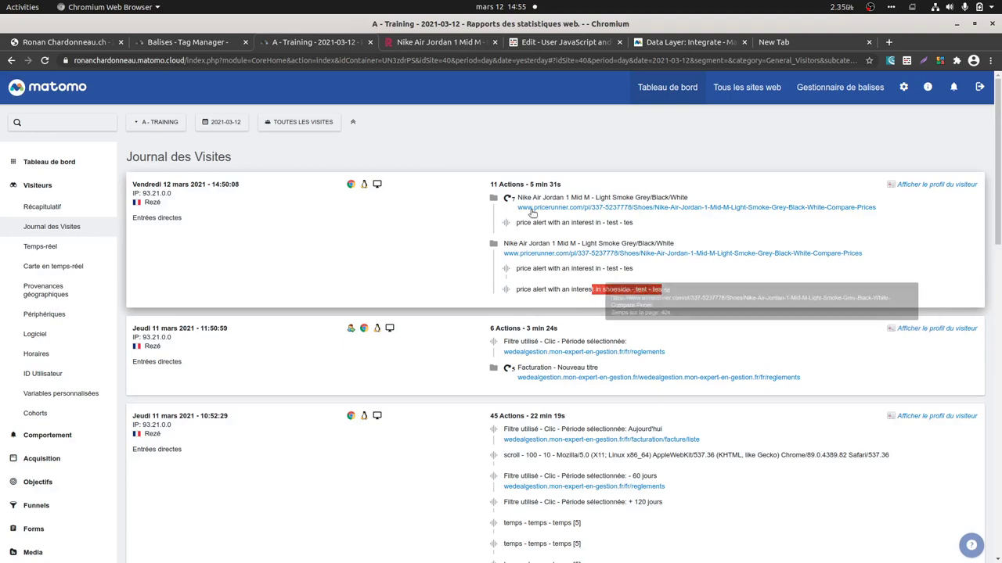
{"action": "left_click", "coordinate": [429, 43]}
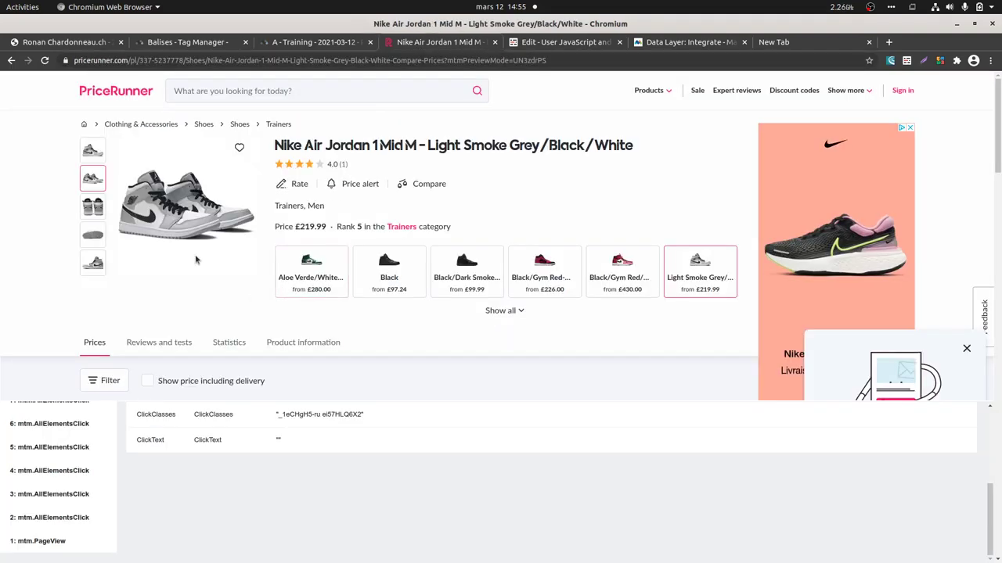